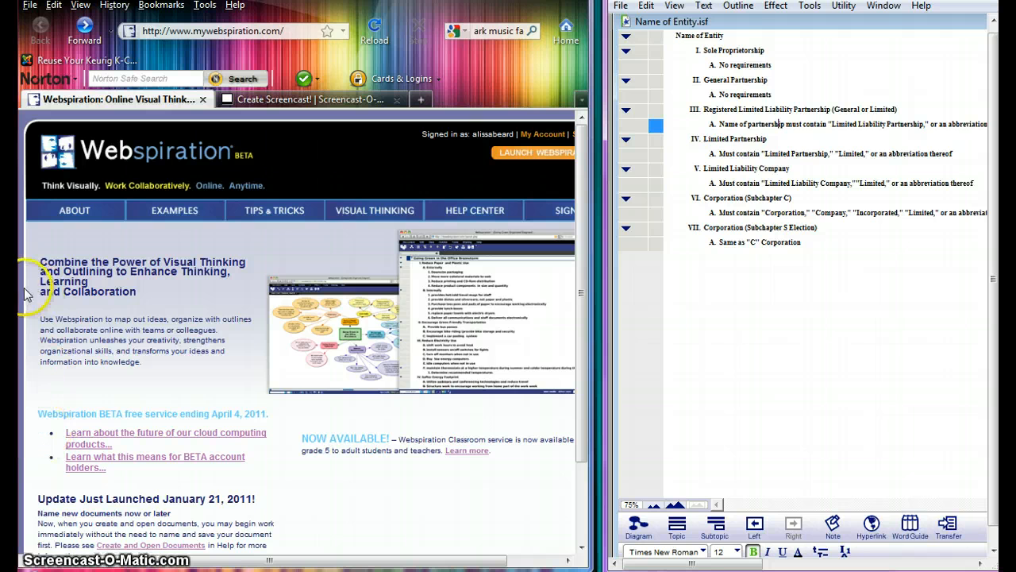
Launch Webspiration and preview the Comparison, Essay Planner - Guided, and Fiction Notes and Analysis starter docs for English Language Arts
click(524, 157)
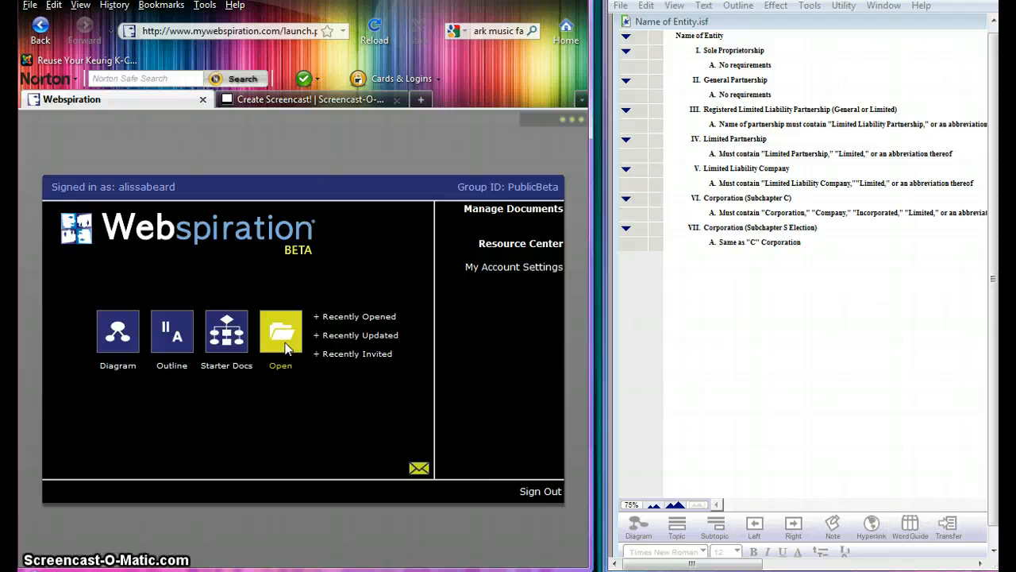
click(227, 342)
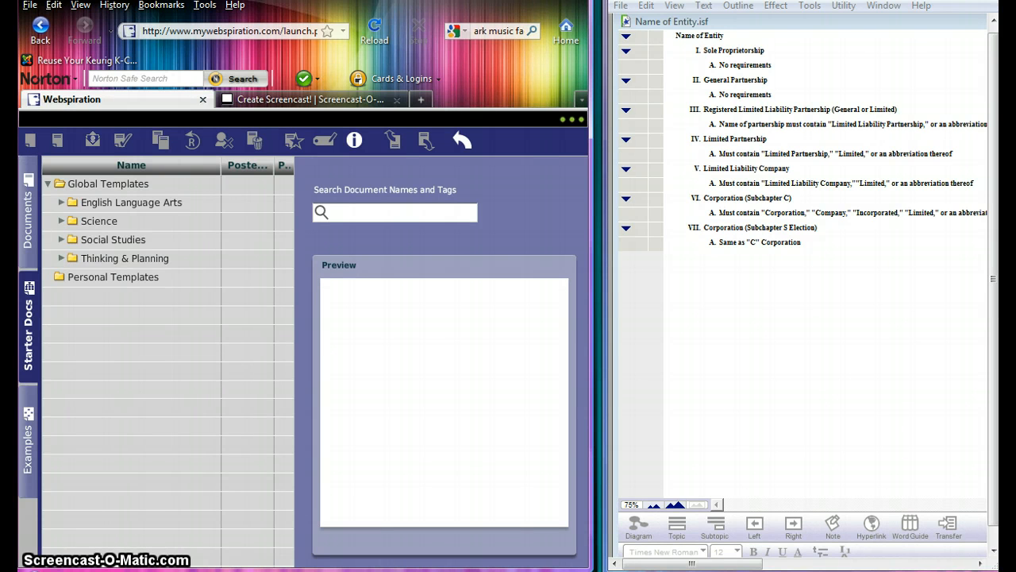
click(62, 203)
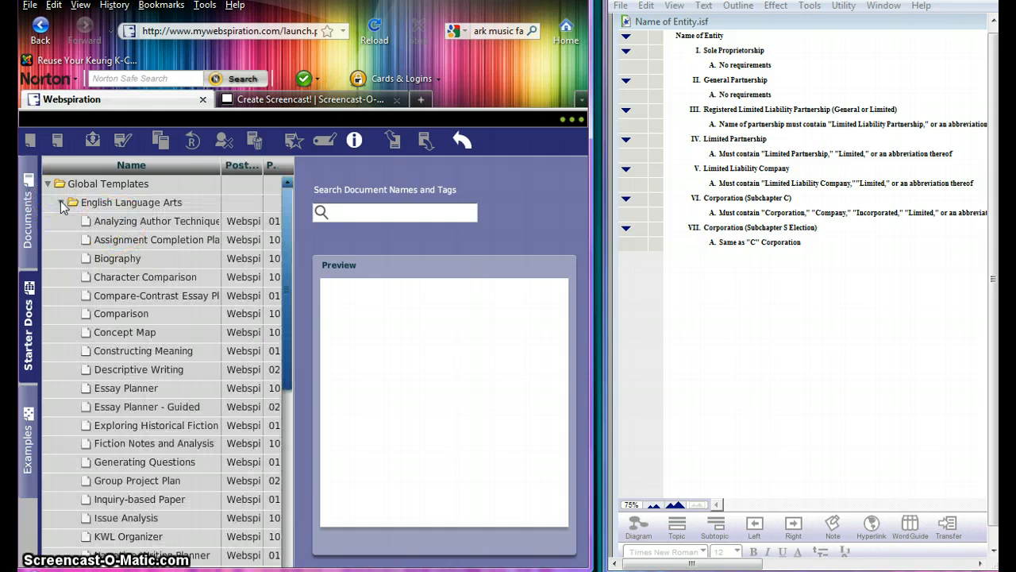
click(123, 315)
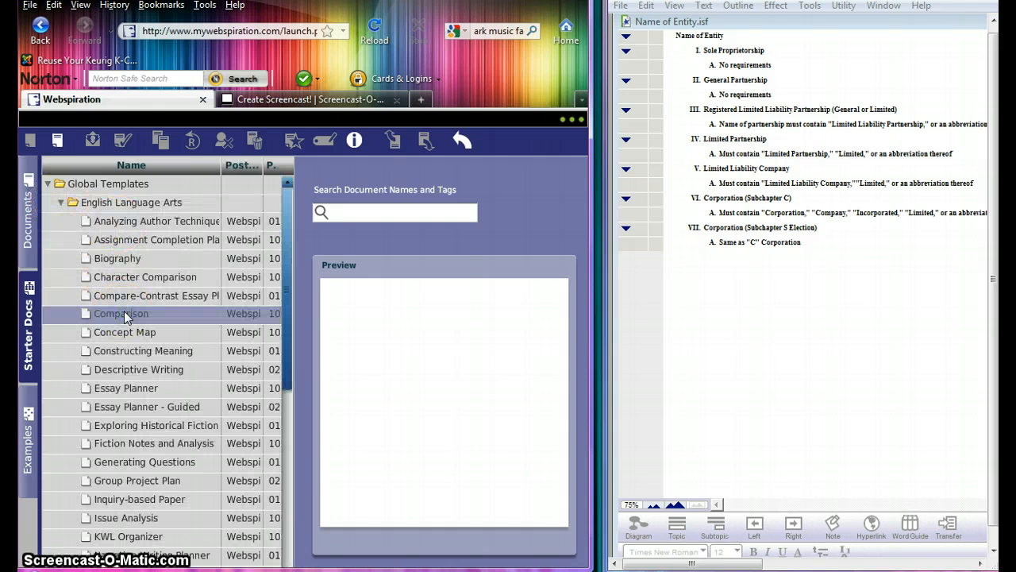
click(130, 416)
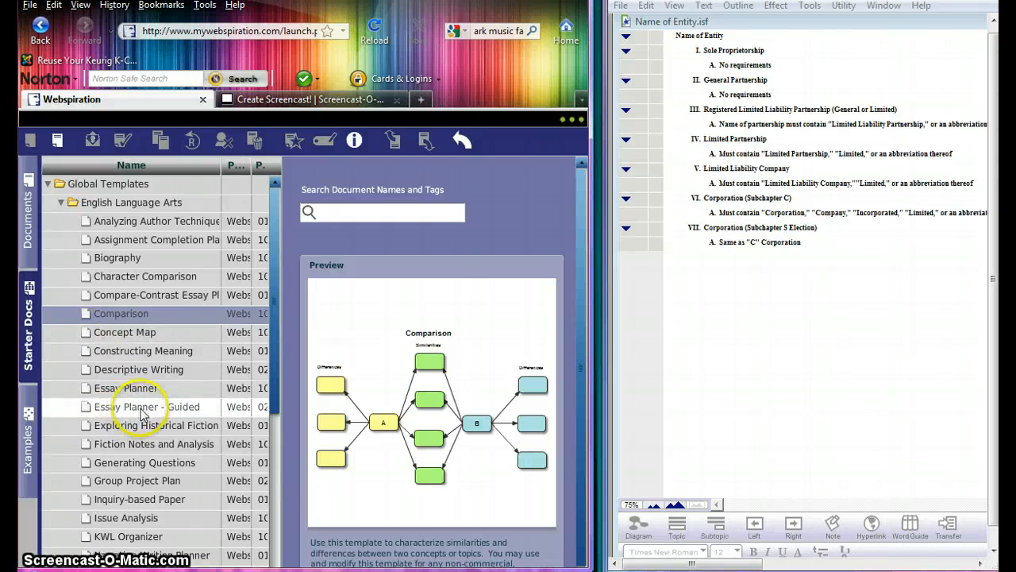
click(142, 410)
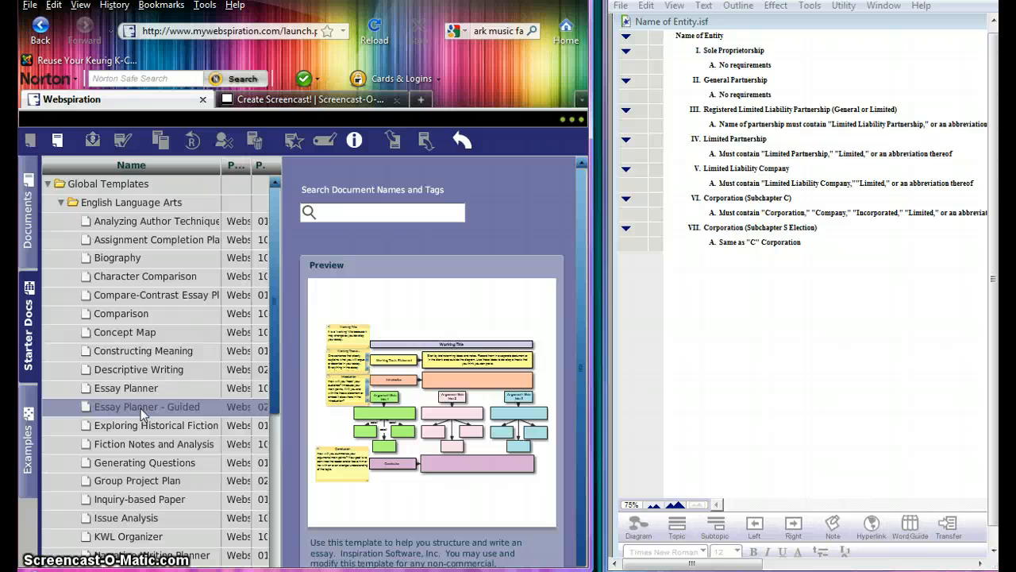
click(143, 446)
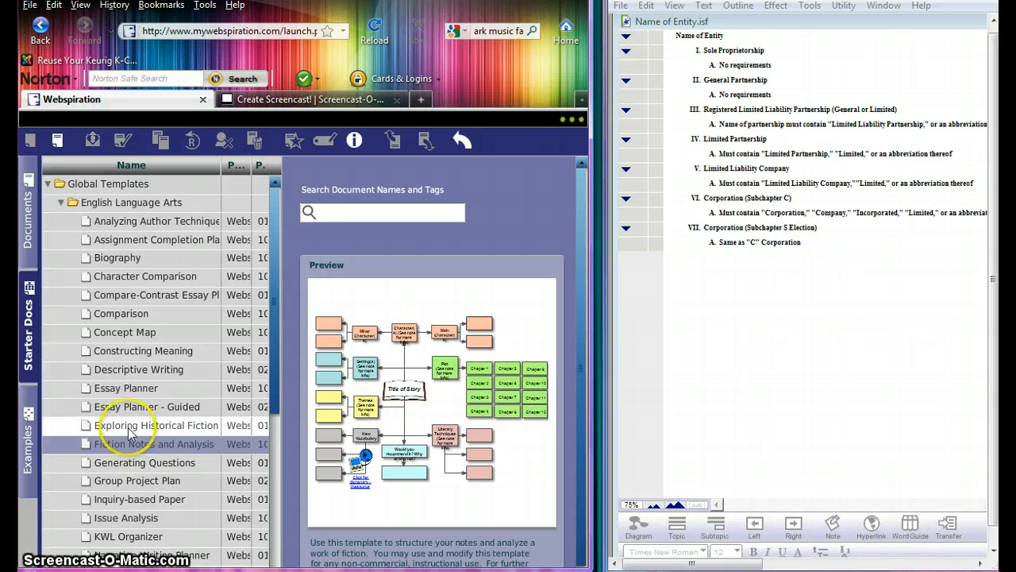
Open the Essay Planner Example from the English Language Arts global examples
click(28, 435)
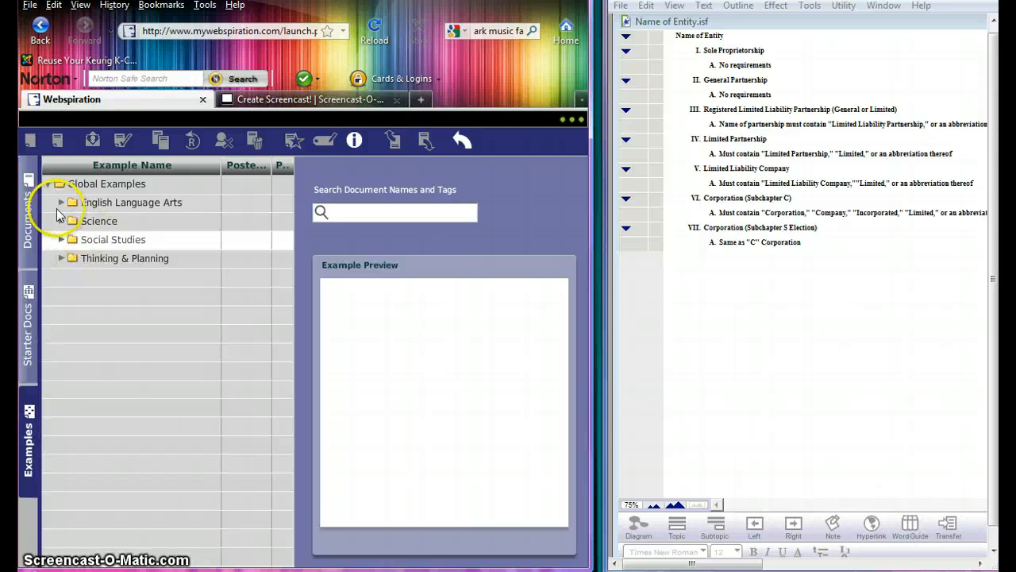
click(61, 205)
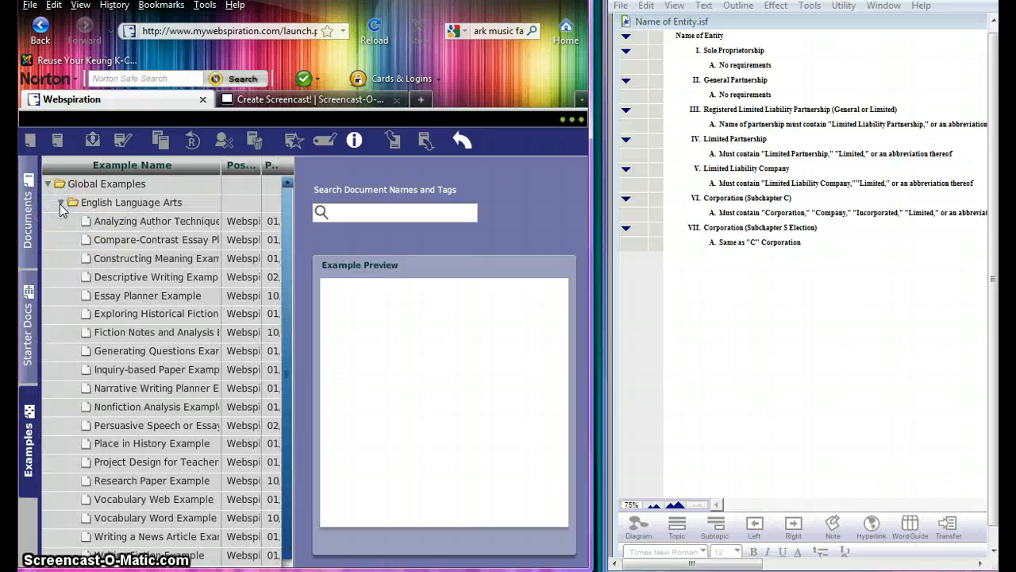
click(136, 297)
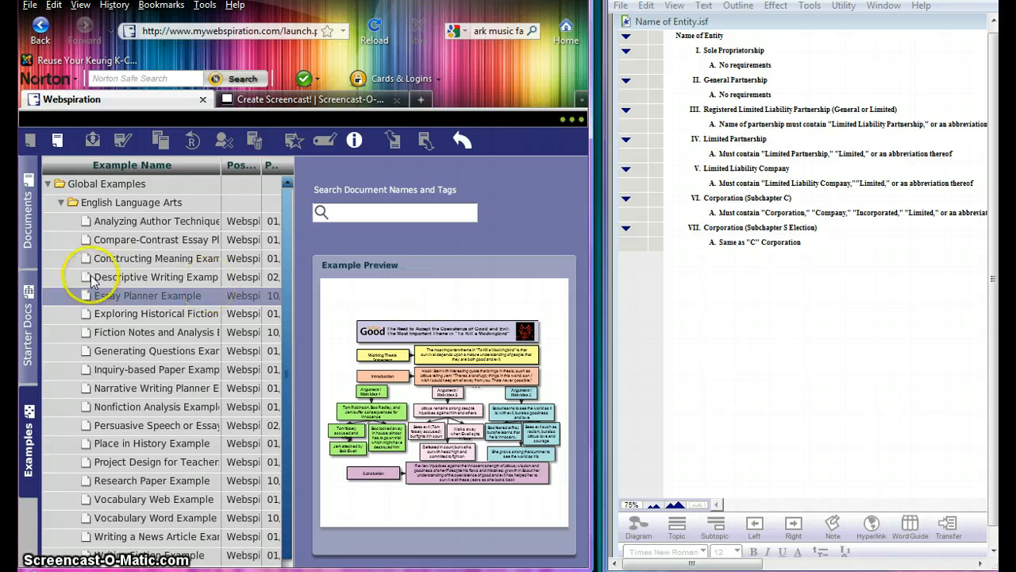
click(116, 300)
double_click(116, 300)
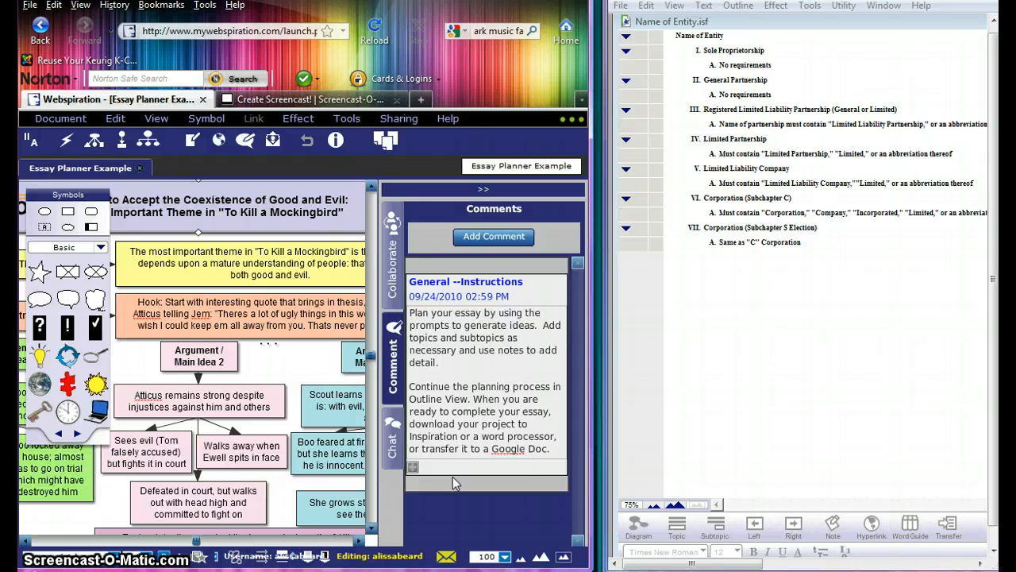
Close the Essay Planner Example without keeping a copy and show the list of saved documents
click(140, 169)
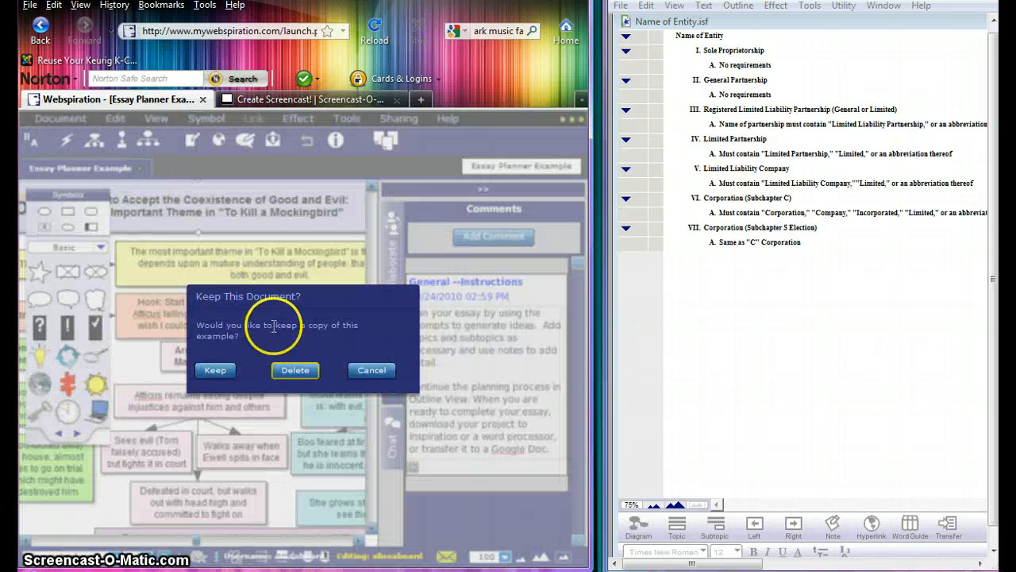
click(292, 369)
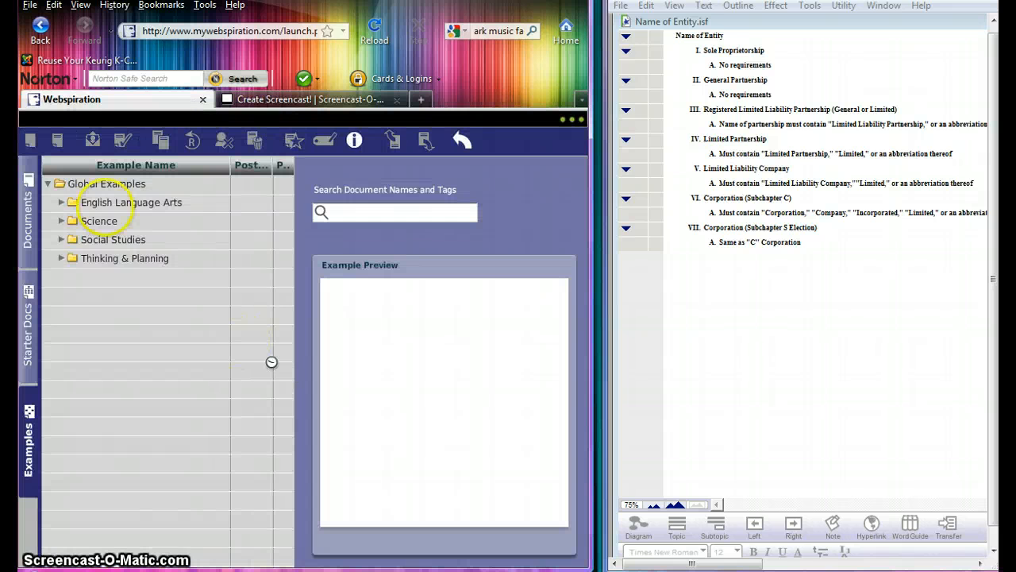
click(29, 213)
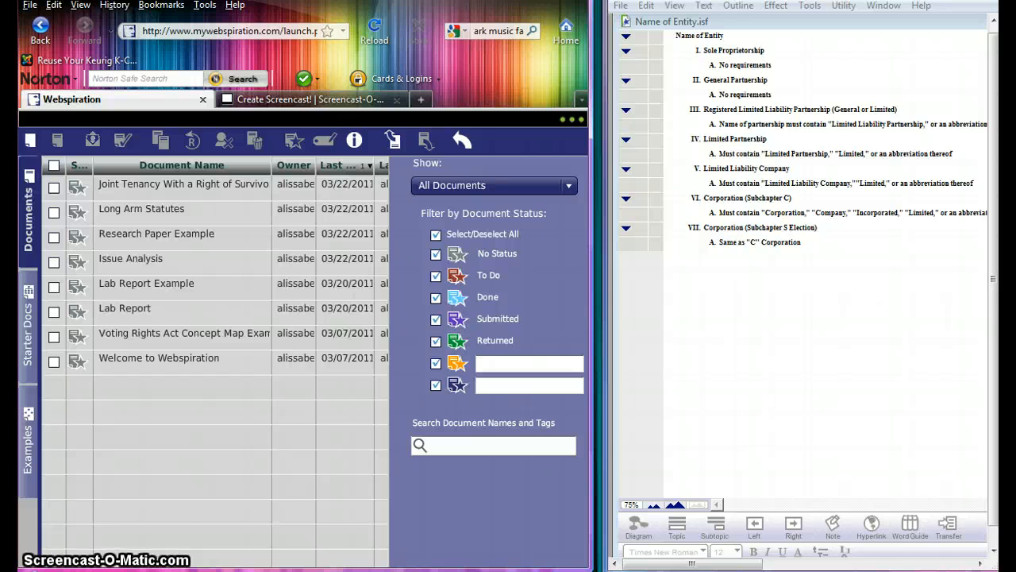
Return to the Webspiration start screen and create a new blank outline document
click(31, 141)
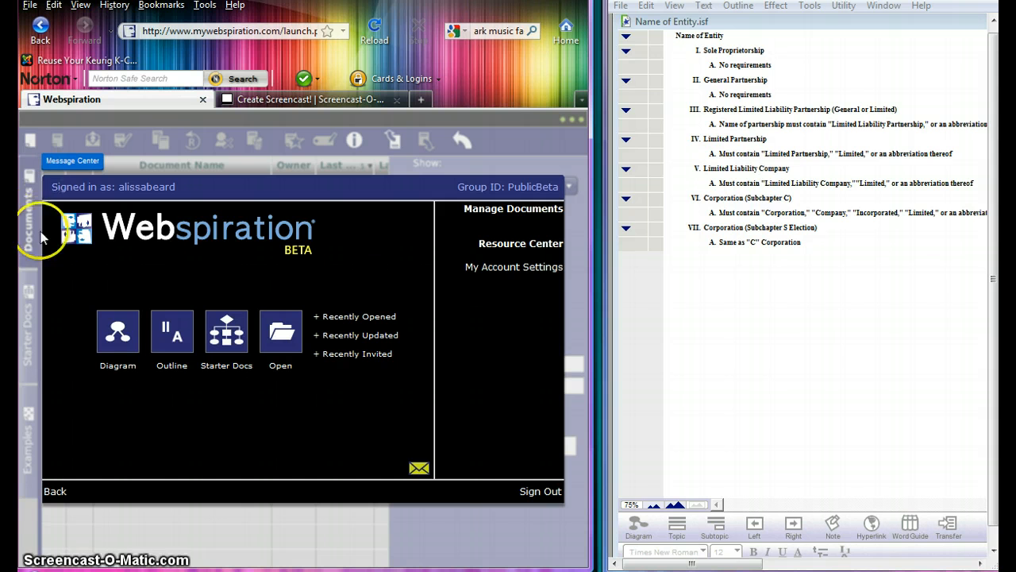
click(135, 328)
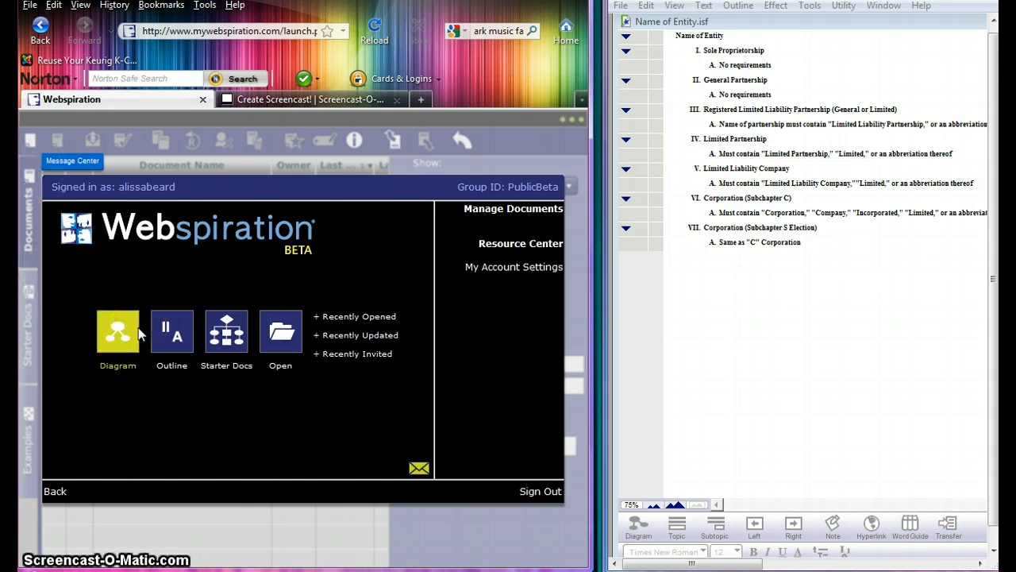
click(171, 336)
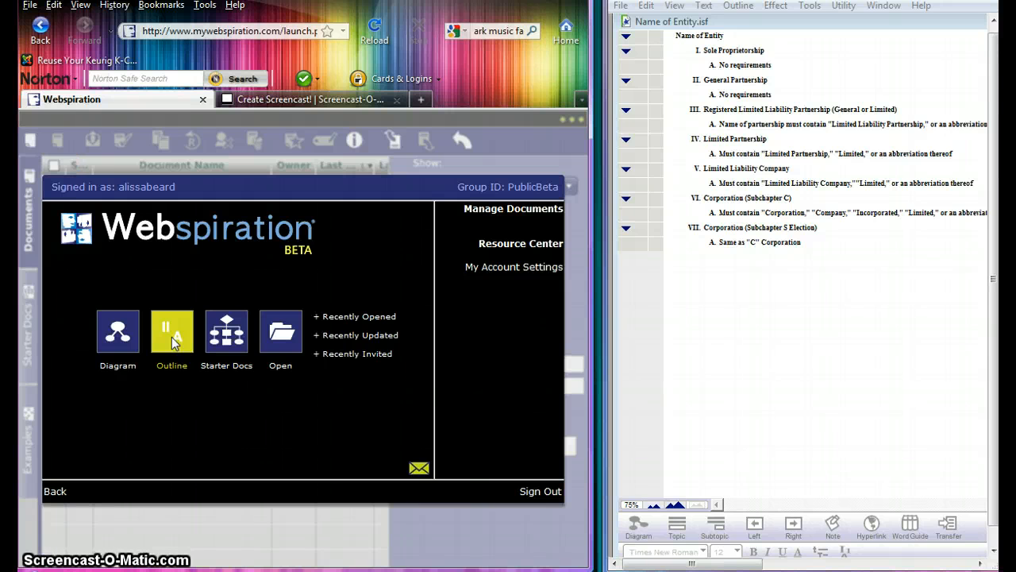
click(171, 337)
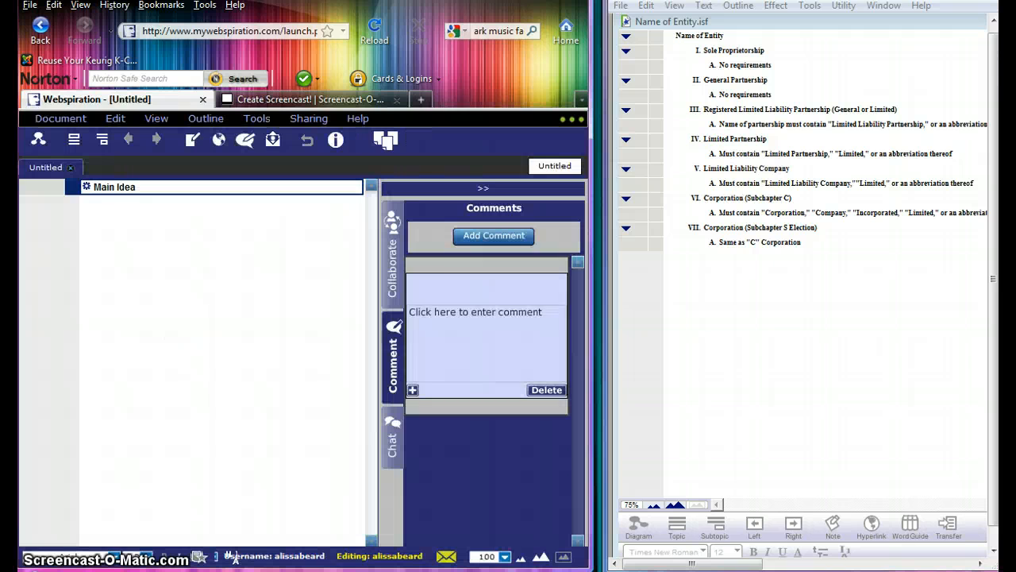
Collapse the Comments pane, then view the new document as a diagram and return it to outline view
click(482, 188)
click(34, 141)
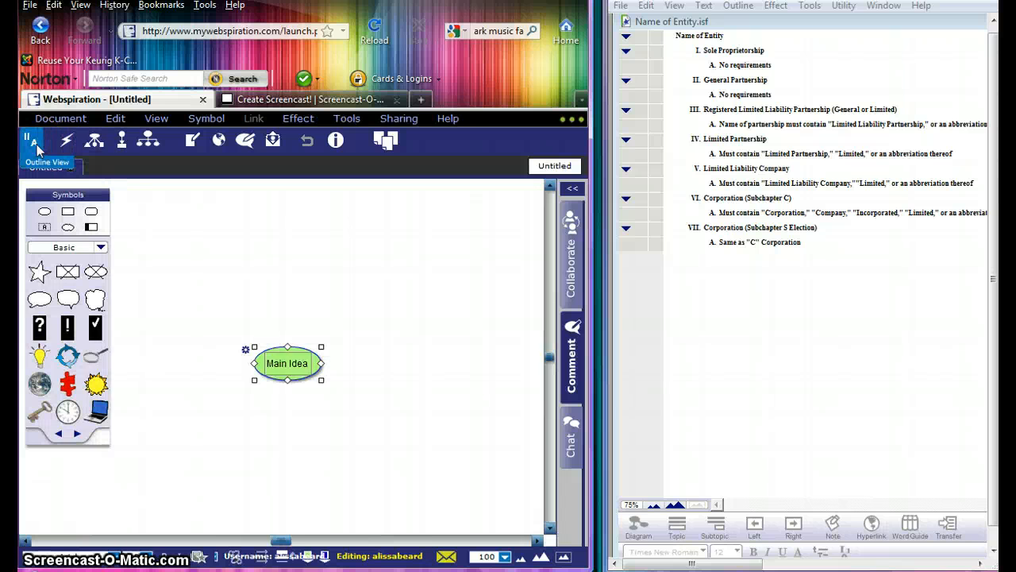
click(36, 145)
Clear the placeholder text of the Main Idea in the new outline
click(98, 189)
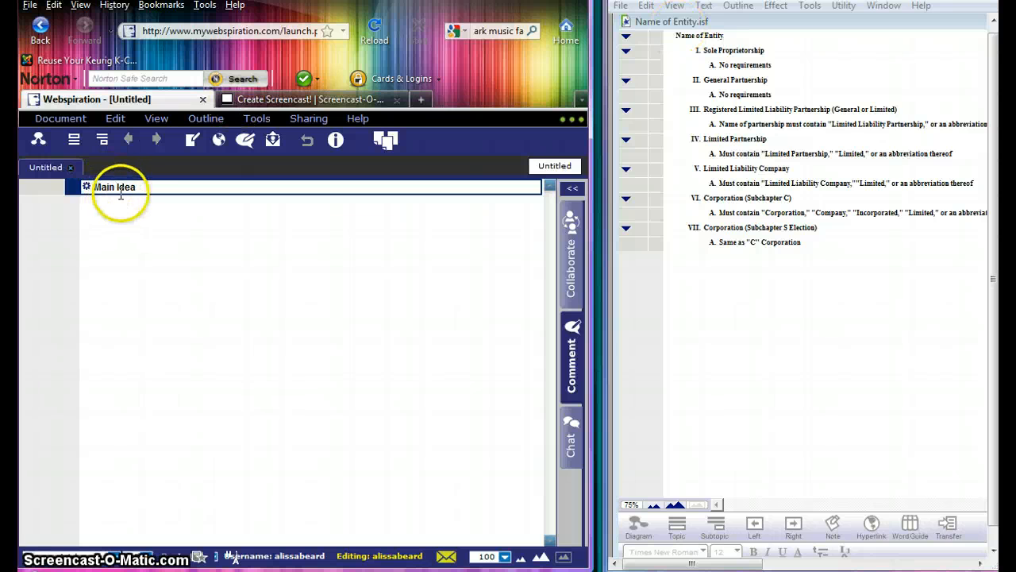
click(146, 188)
drag(146, 188, 90, 189)
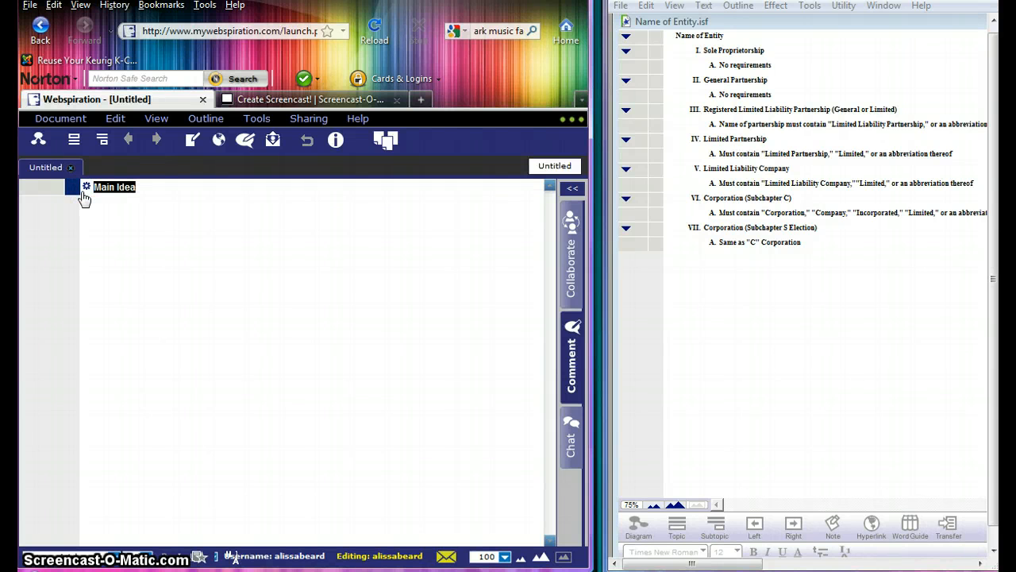
key(BackSpace)
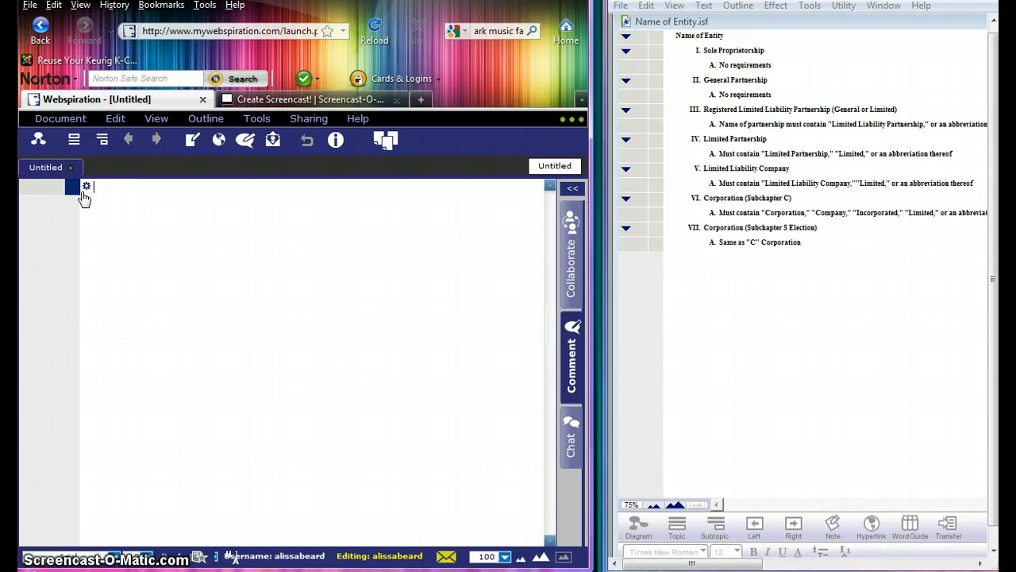
Copy the entire outline from Name of Entity.isf and add it to the untitled Webspiration outline as external text
click(635, 111)
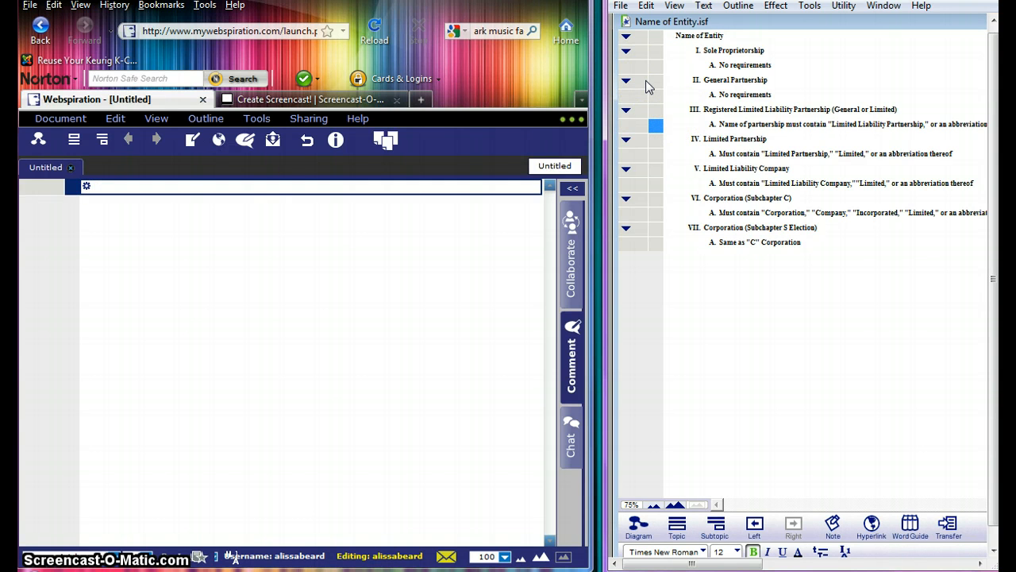
click(646, 54)
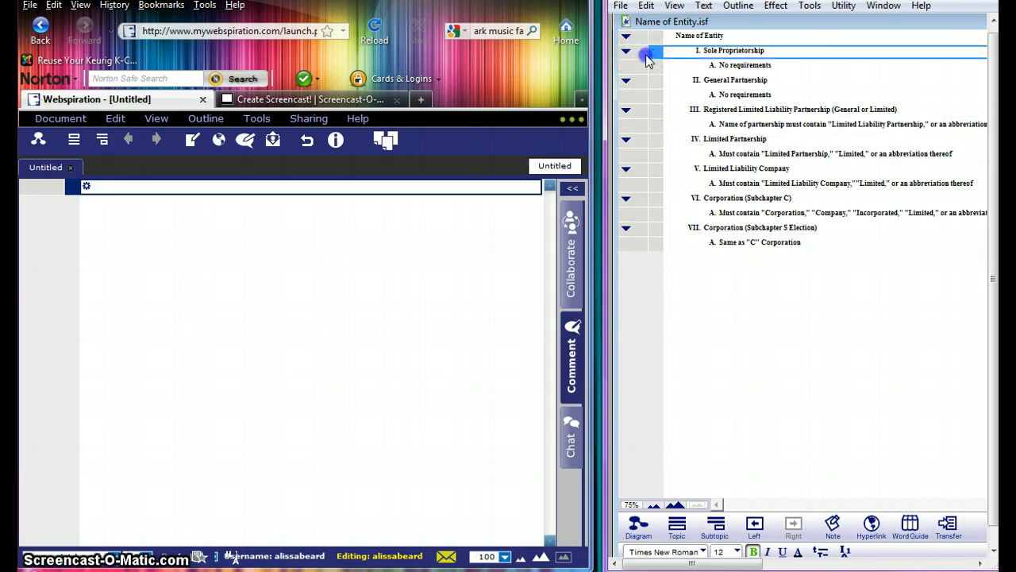
key(ctrl+a)
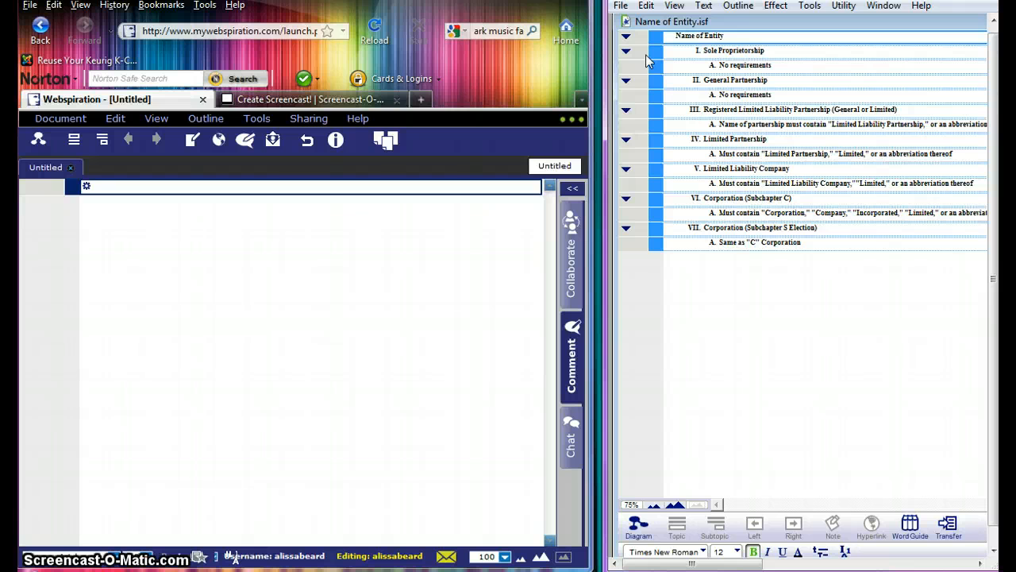
click(113, 119)
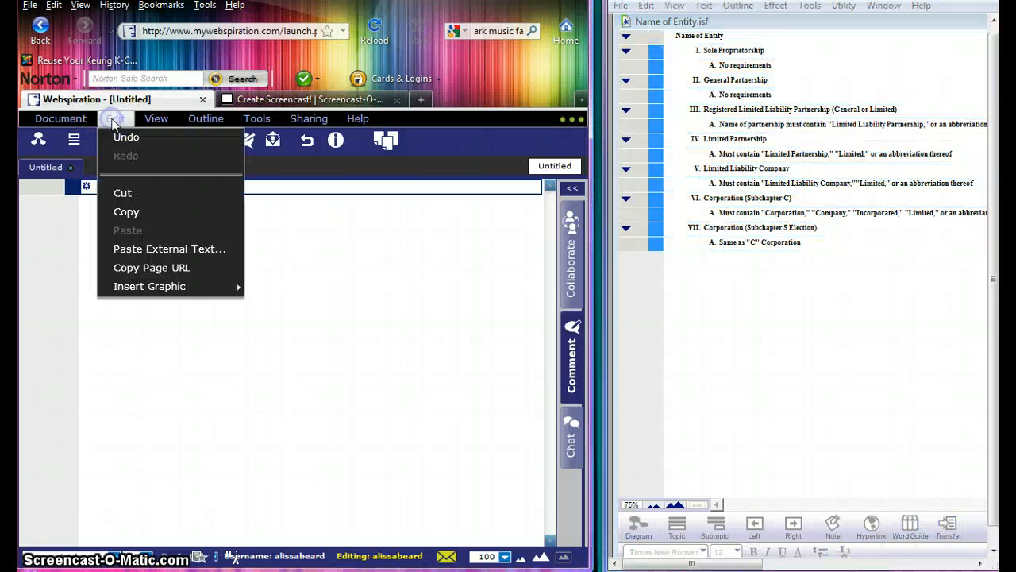
click(127, 250)
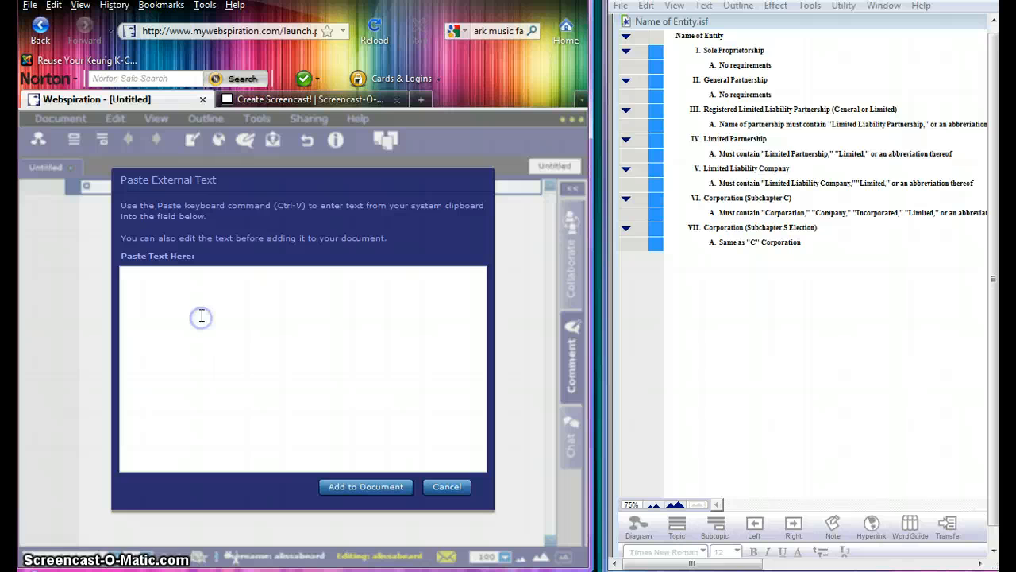
text(Name of Entity Sole Proprietorship   No requirements General Partnership   No requirements Registered Limited Liability Partnership (General or Limited)   Name of partnership must contain "Limited Liability Partnership," or an abbreviation thereof Limited Partnership   Must contain "Limited Partnership," "Limited," or an abbreviation thereof Limited Liability Company   Must contain "Limited Liability Company,""Limited," or an abbreviation thereof Corporation (Subchapter C)   Must contain "Corporation," "Company," "Incorporated," "Limited," or an abbreviation thereof Corporation (Subchapter S Election)   Same as "C" Corporation)
click(215, 341)
click(358, 488)
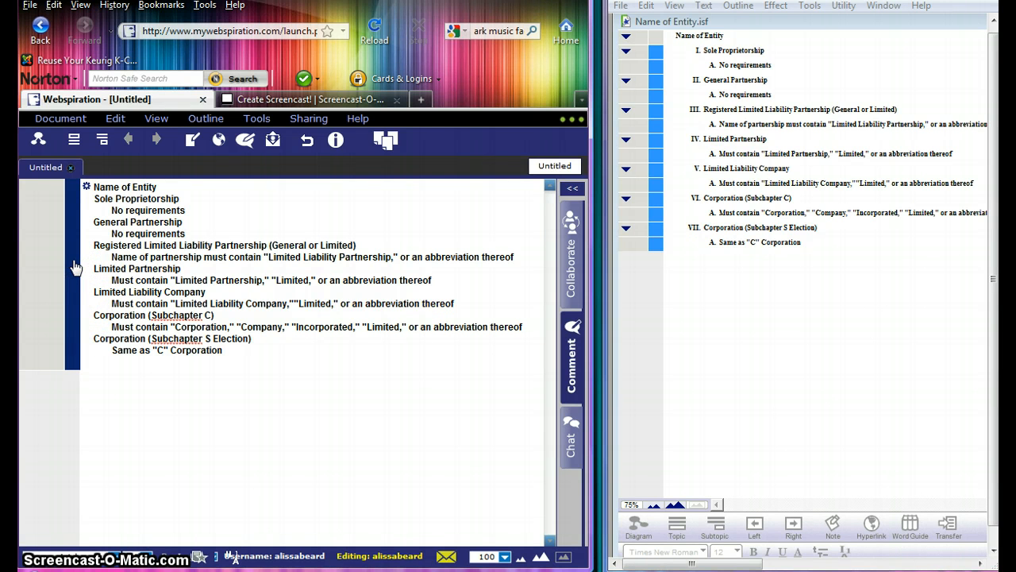
Undo the external text addition in the untitled outline
click(116, 119)
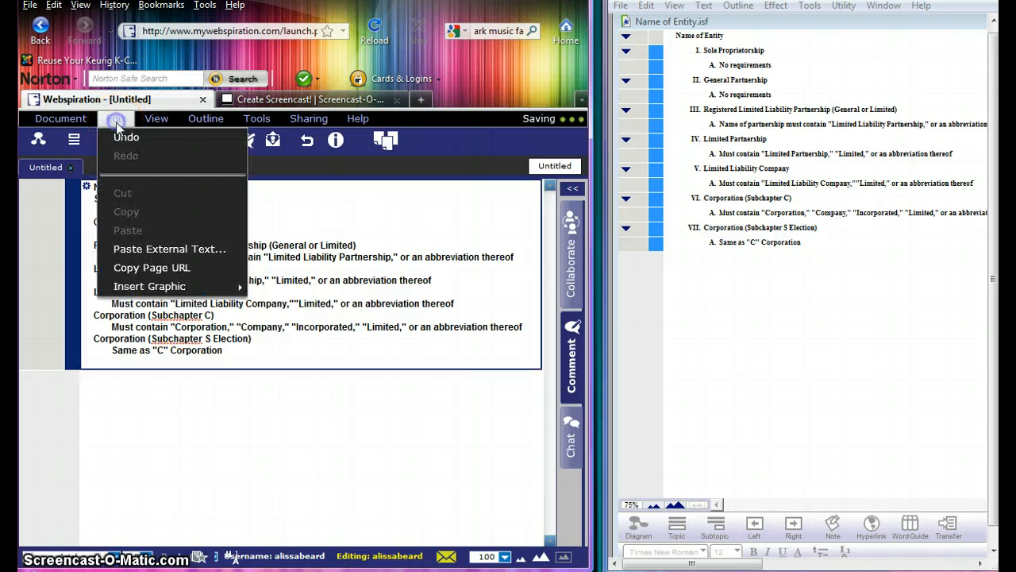
click(121, 138)
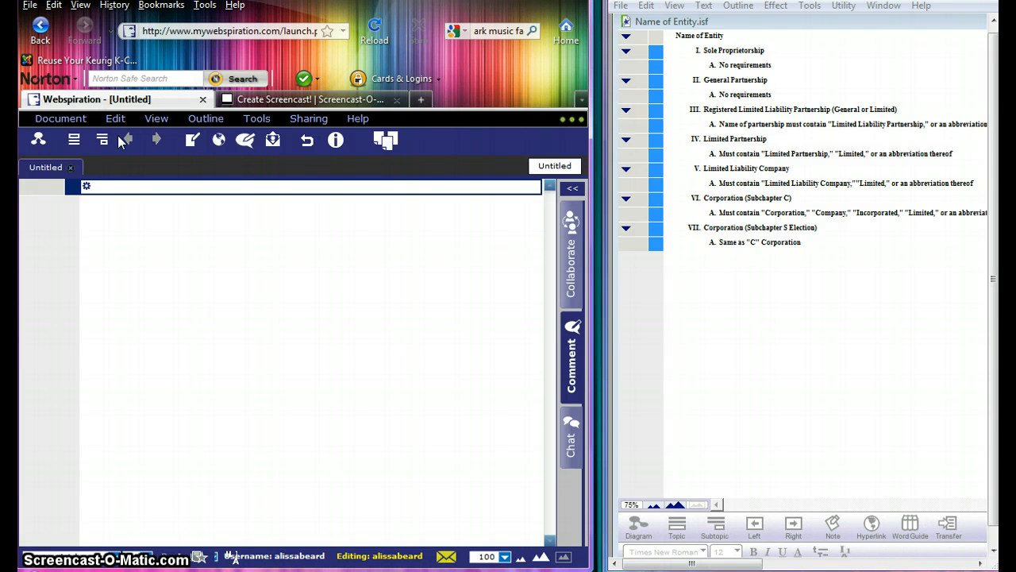
Collapse and re-expand the Name of Entity and General Partnership topics in Name of Entity.isf
click(626, 40)
click(627, 38)
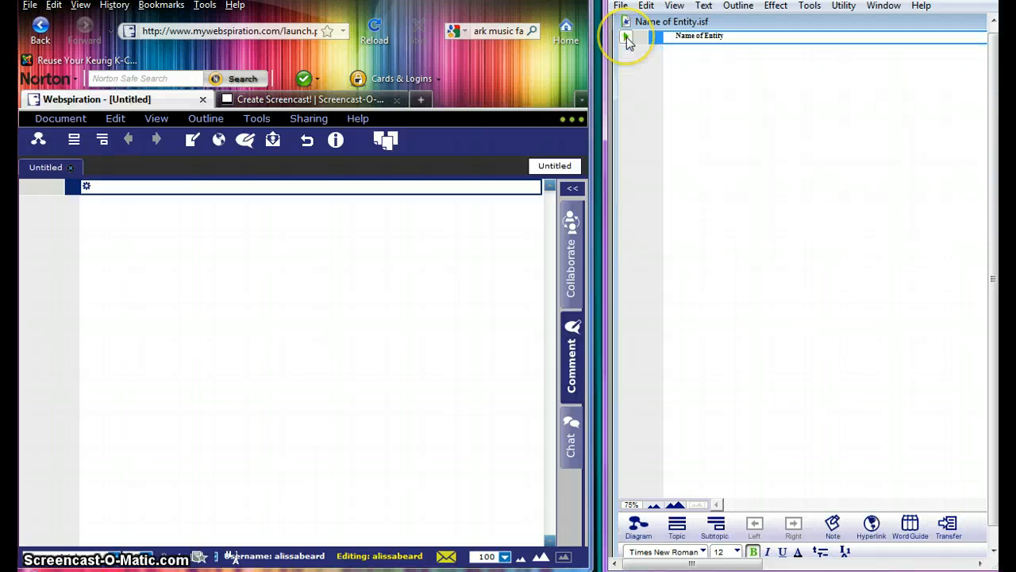
click(626, 37)
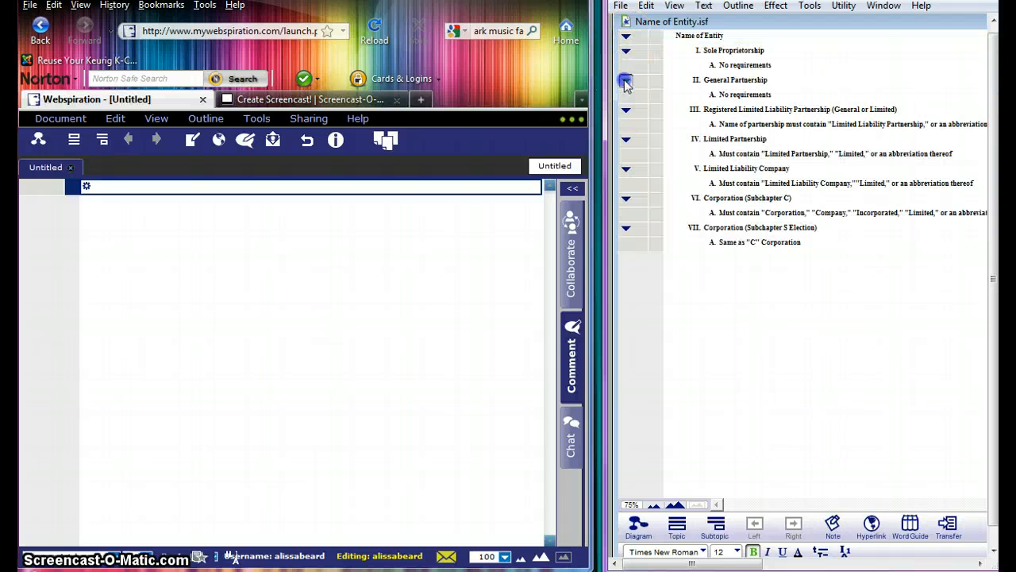
click(626, 80)
click(626, 81)
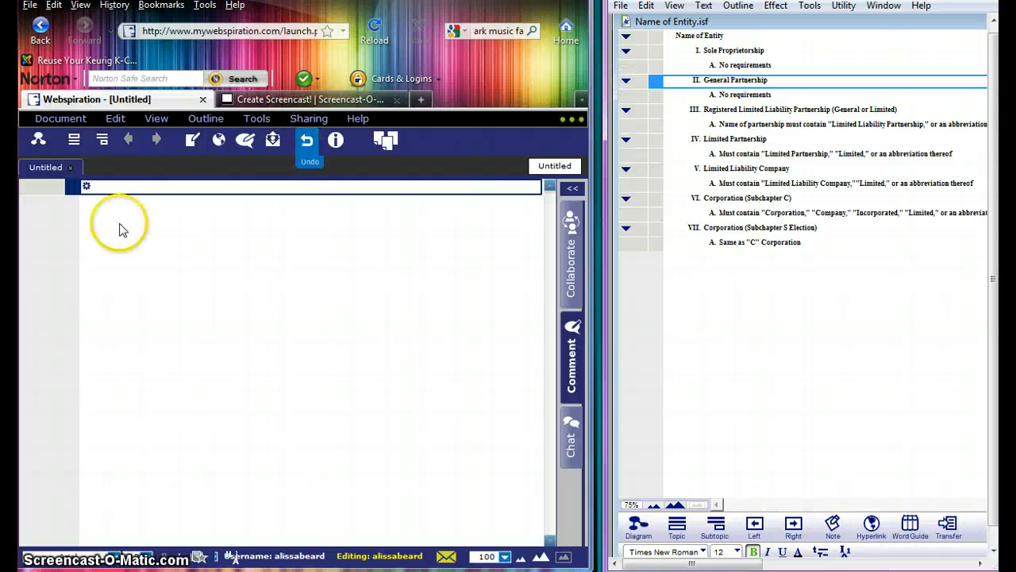
Copy the title "Name of Entity" from Name of Entity.isf into the empty main idea of the untitled outline
click(118, 183)
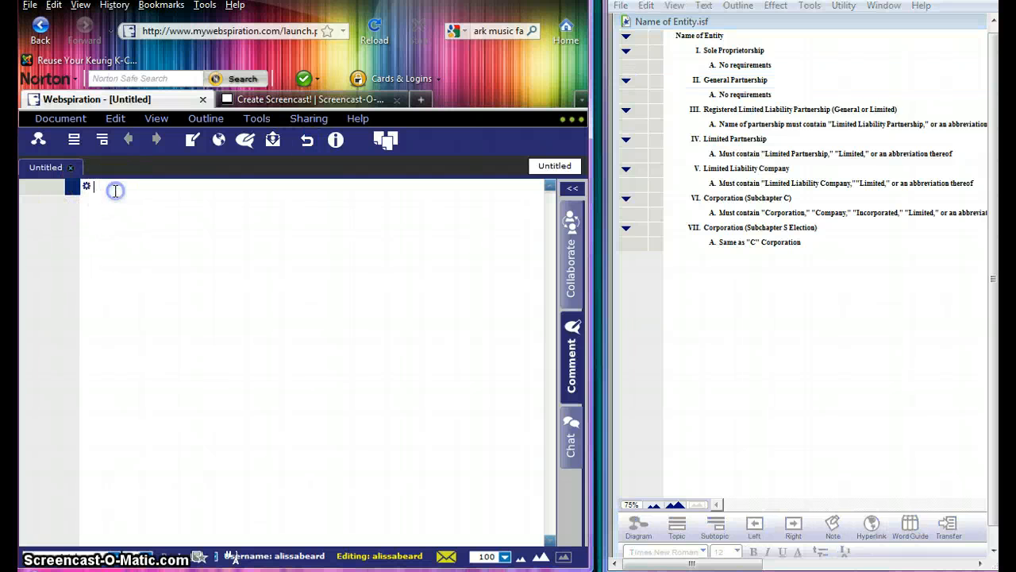
click(726, 37)
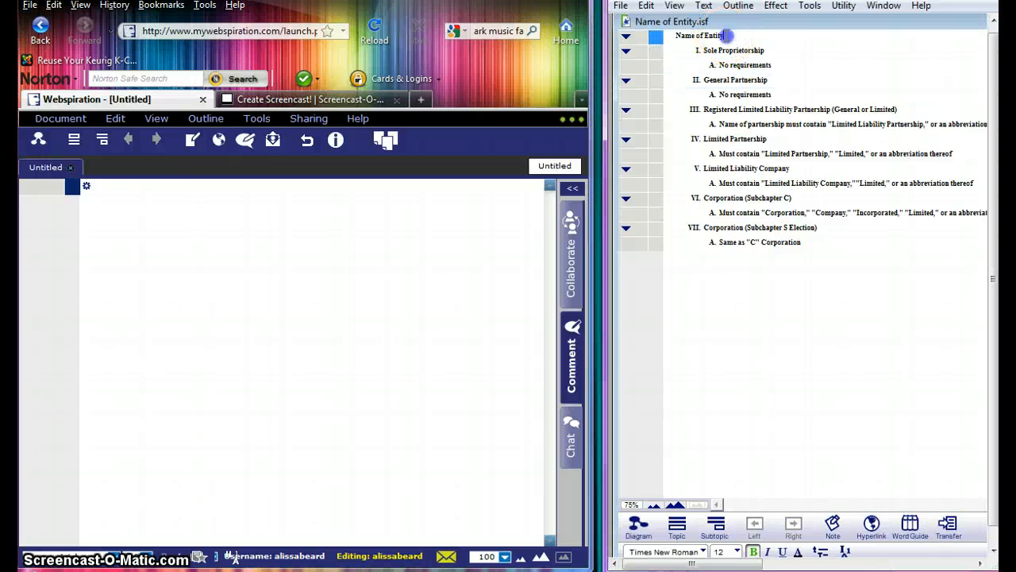
drag(724, 37, 674, 40)
key(ctrl+c)
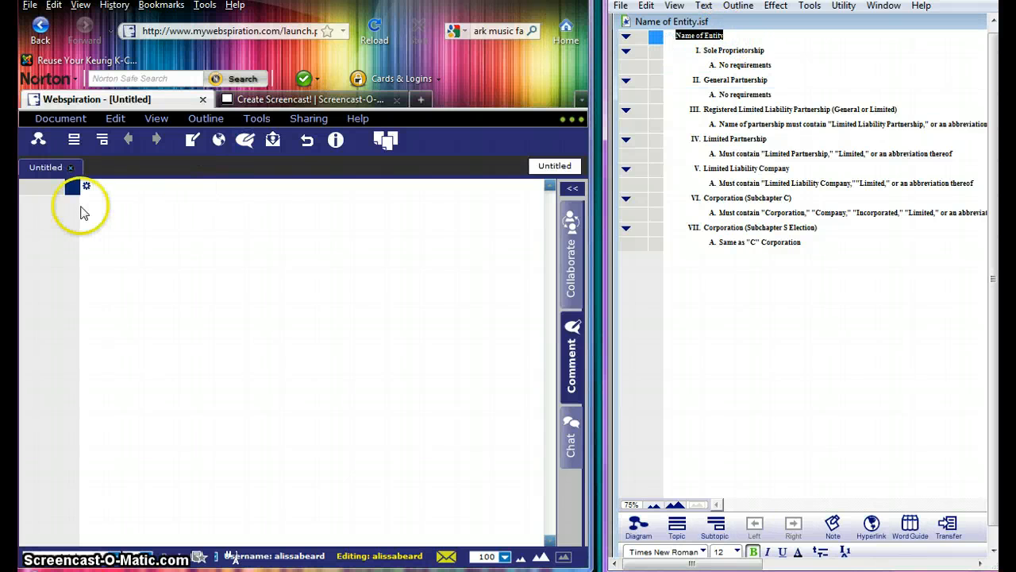
click(116, 187)
key(ctrl+v)
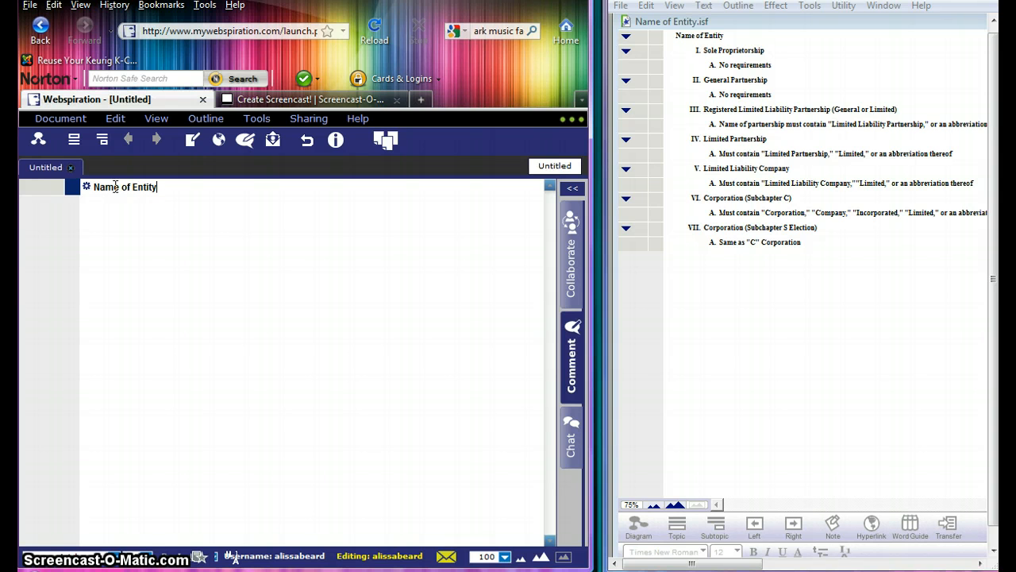
Add a first topic under Name of Entity and fill it with "Sole Proprietorship" copied from Name of Entity.isf
click(73, 141)
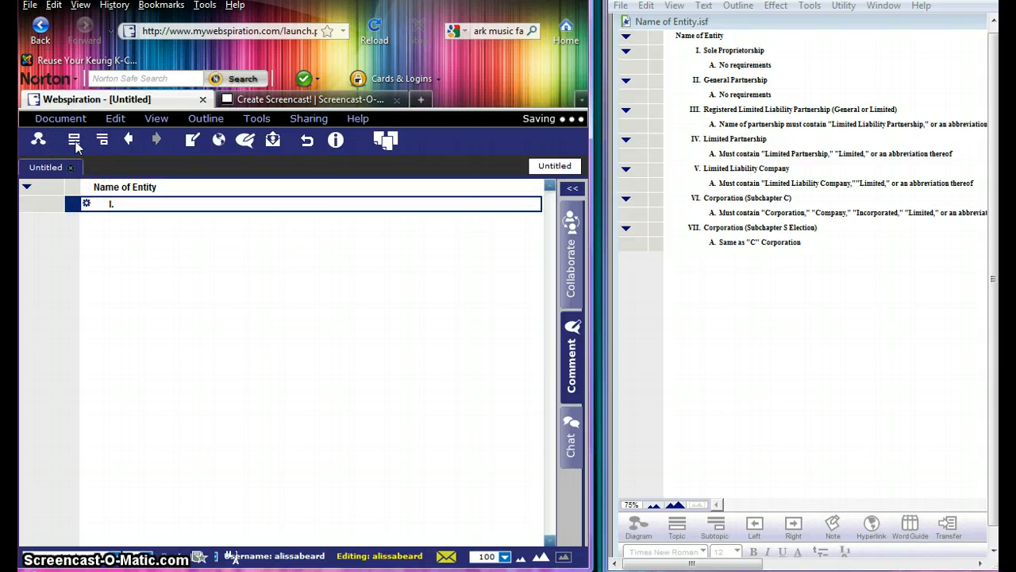
click(718, 50)
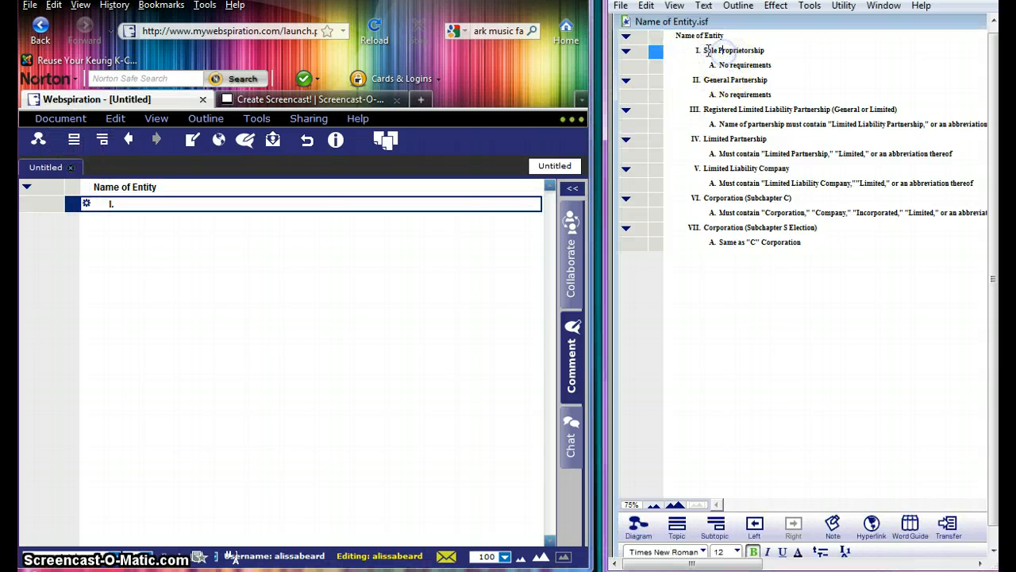
mouse_move(707, 50)
mouse_down()
mouse_move(764, 50)
mouse_move(705, 52)
mouse_up()
key(ctrl+c)
click(766, 50)
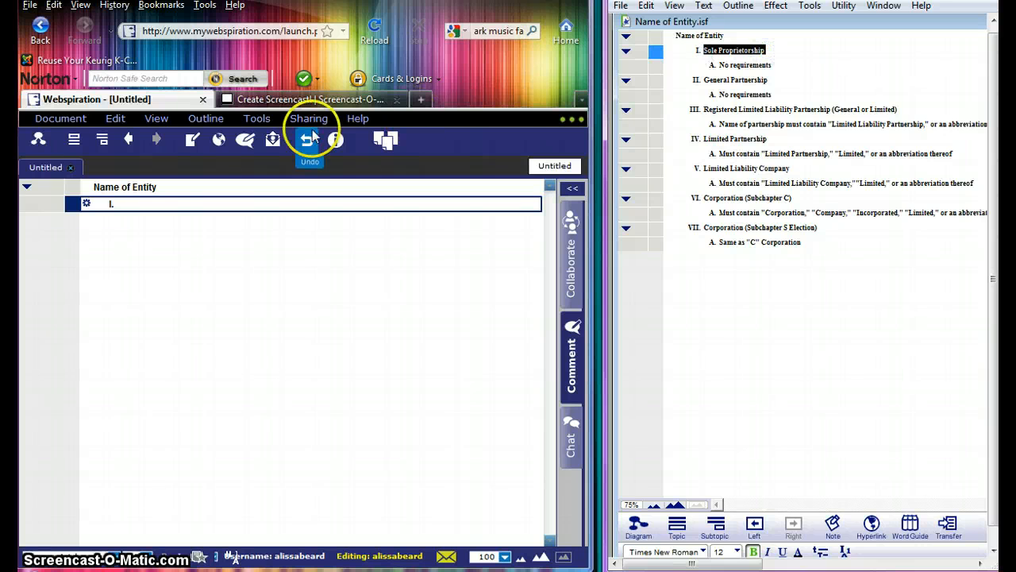
click(140, 207)
key(ctrl+v)
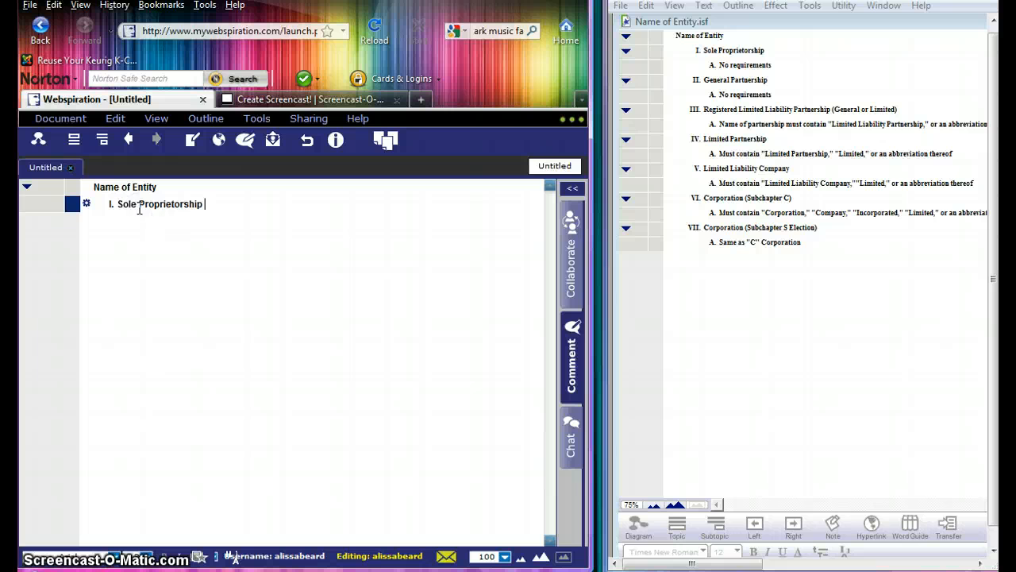
Add a topic below Sole Proprietorship, try shifting it between outline levels, and leave it indented as subtopic A
click(78, 143)
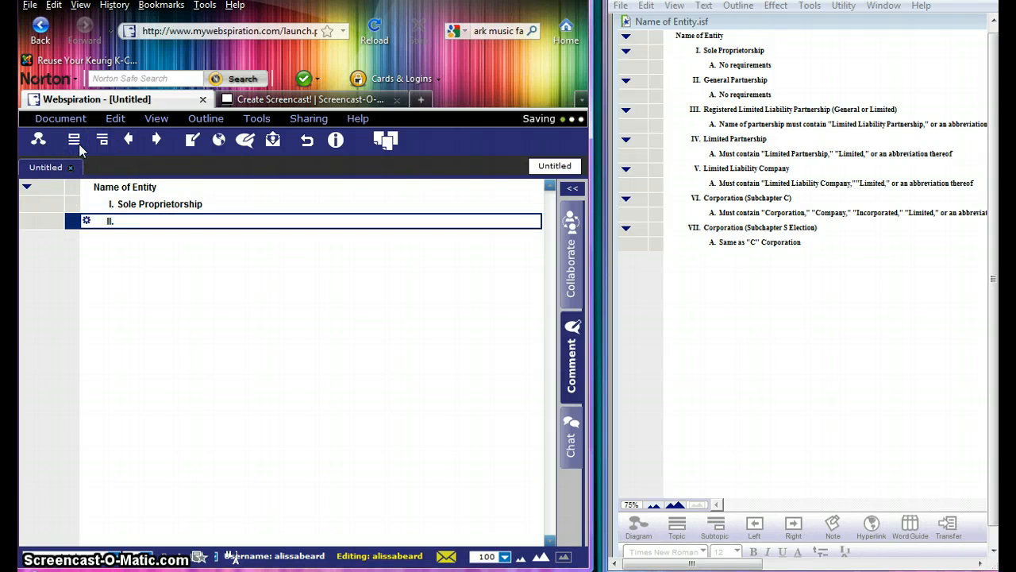
click(127, 141)
click(157, 140)
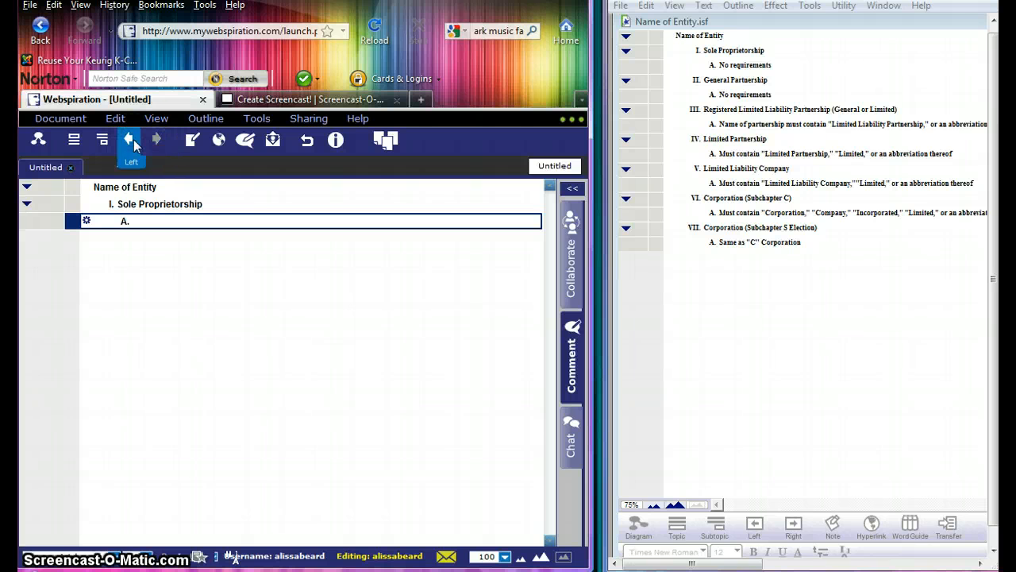
click(130, 140)
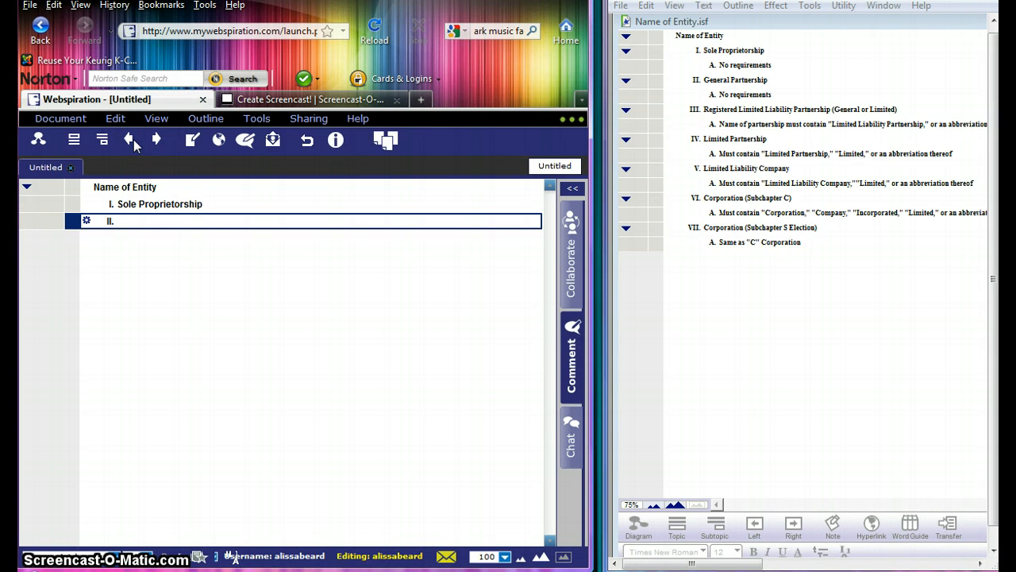
click(156, 141)
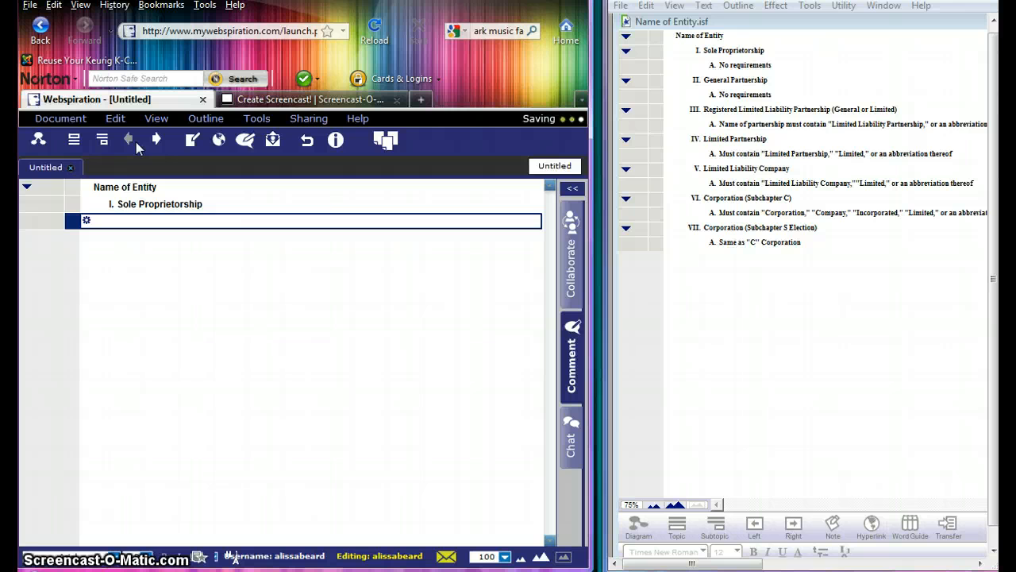
click(97, 221)
click(155, 147)
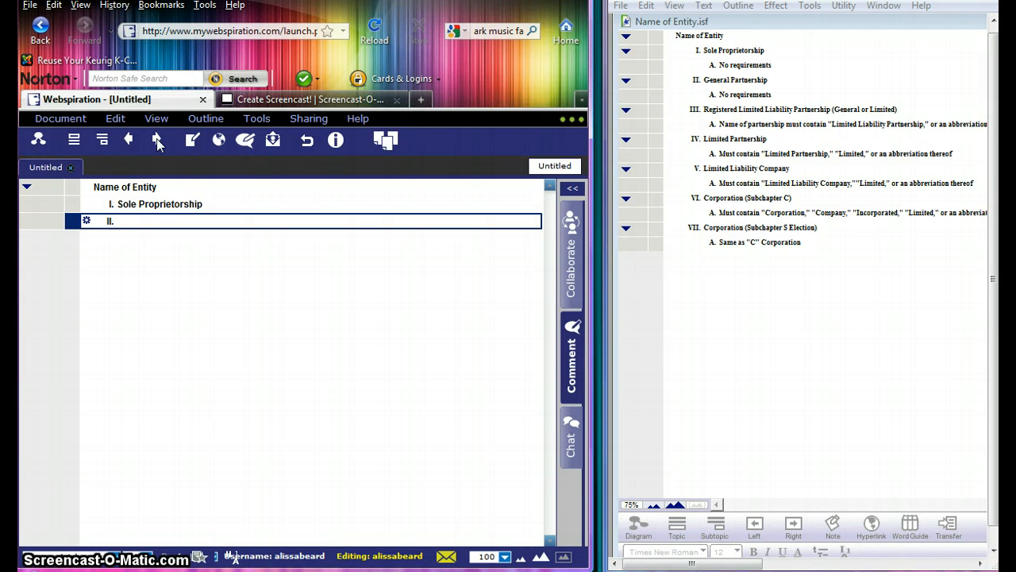
click(156, 138)
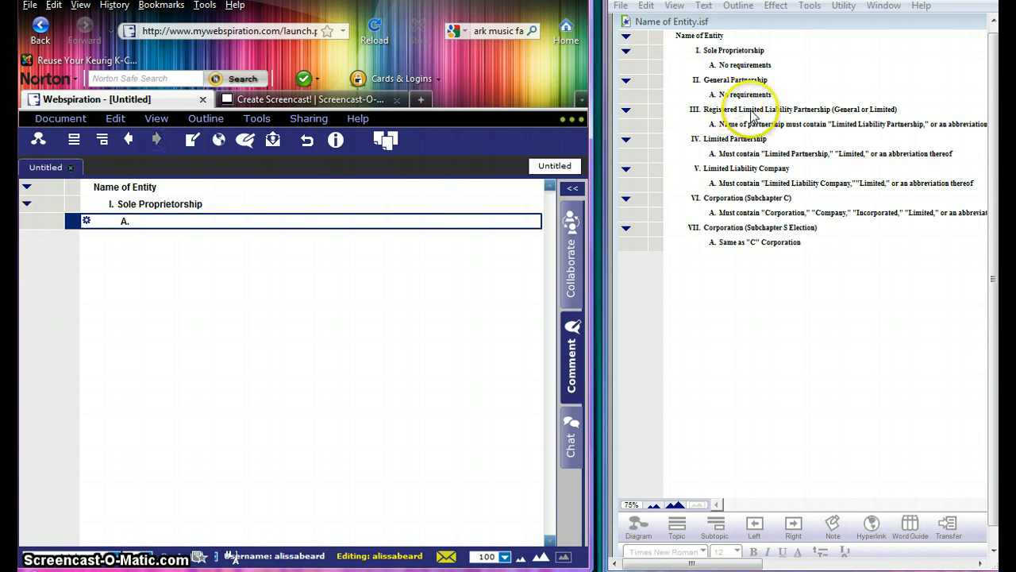
Copy "No requirements" from under Sole Proprietorship in Name of Entity.isf into the matching empty subtopic A
click(726, 69)
click(723, 67)
key(ctrl+c)
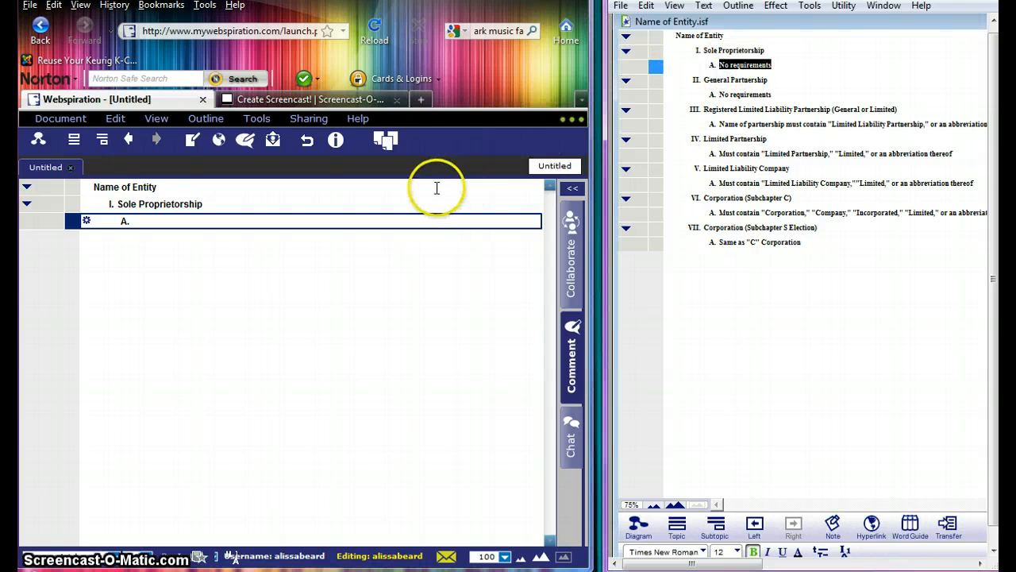
click(128, 223)
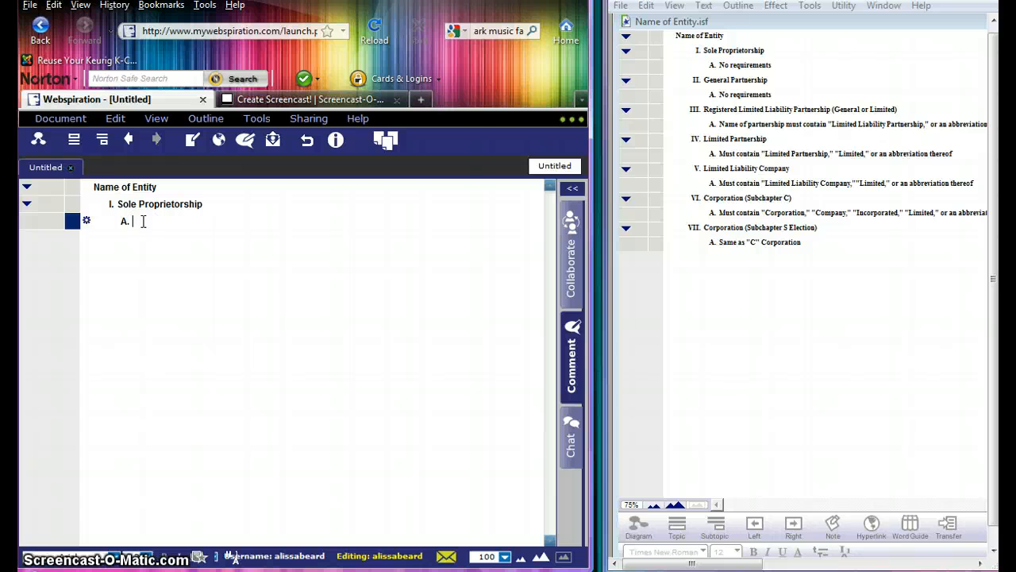
key(ctrl+v)
Add a new entry promoted to topic II and fill it with "General Partnership" copied from Name of Entity.isf
click(73, 140)
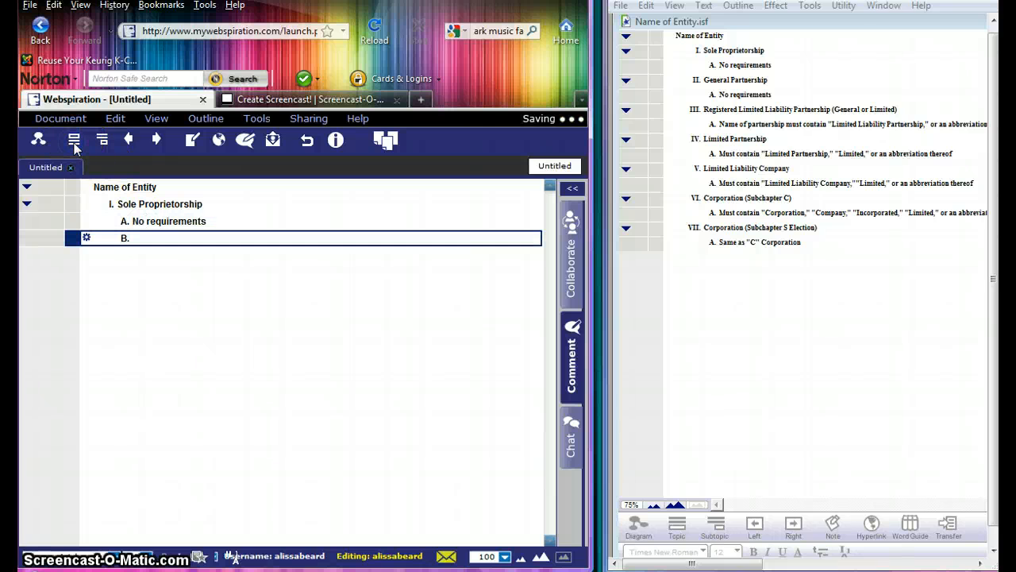
click(127, 140)
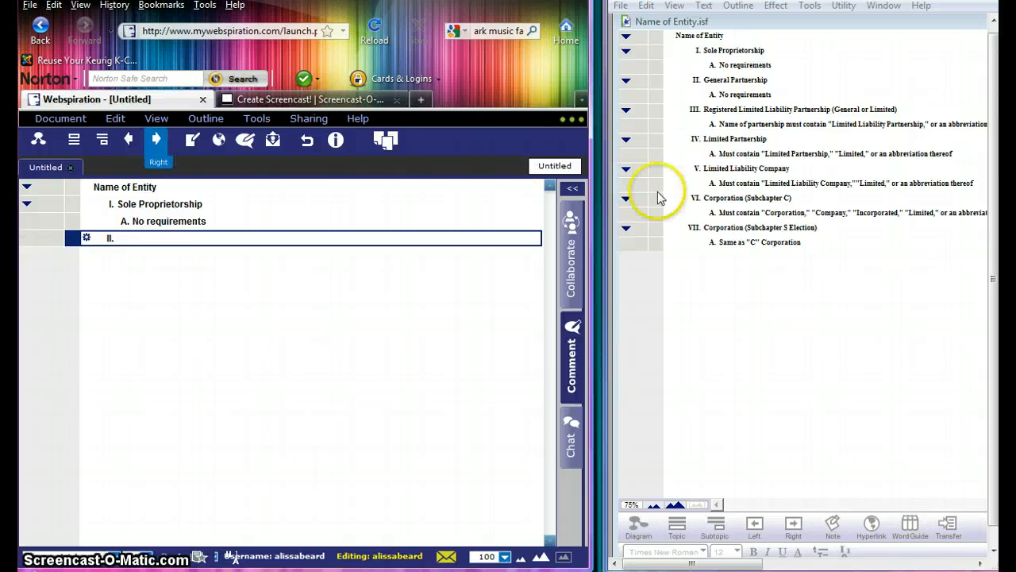
click(709, 84)
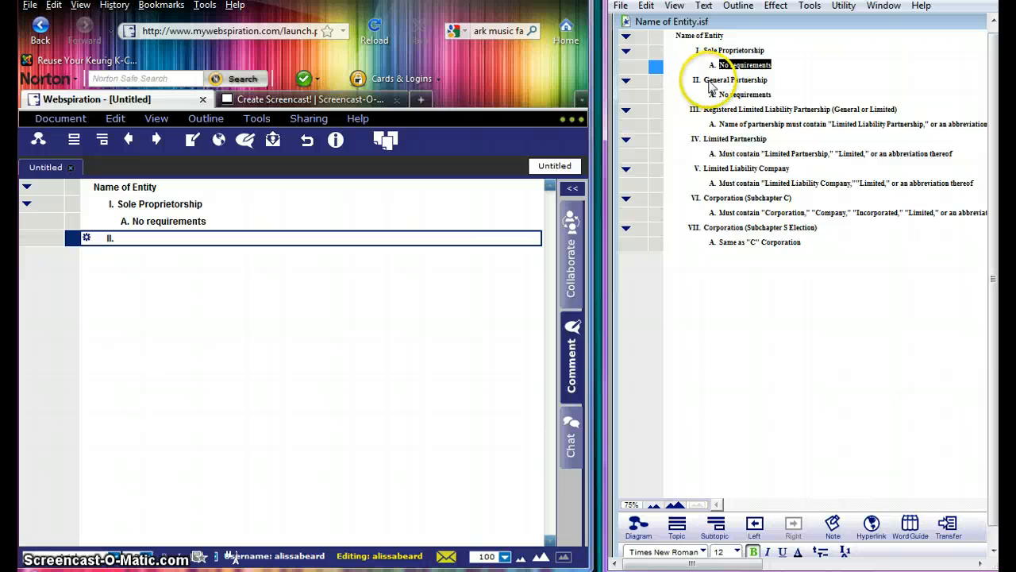
click(704, 79)
drag(704, 79, 770, 79)
key(ctrl+c)
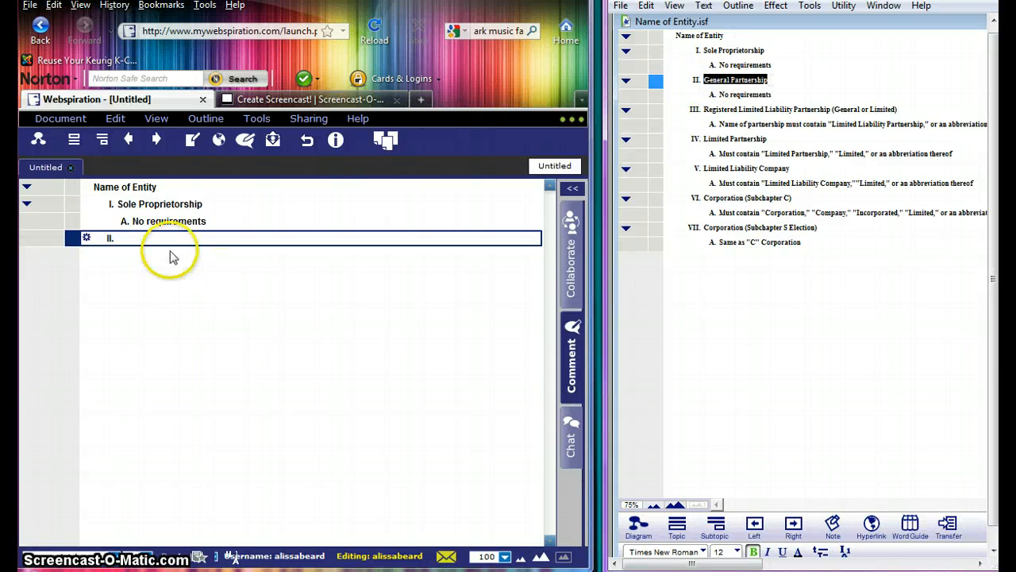
click(130, 238)
key(ctrl+v)
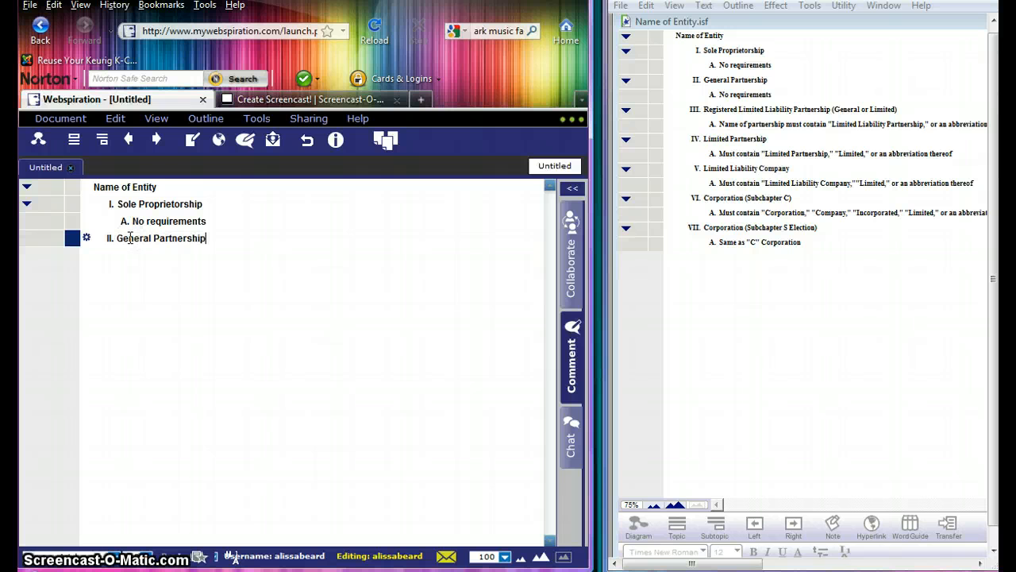
Add a subtopic under General Partnership and fill it with "No requirements" copied from Name of Entity.isf
click(104, 140)
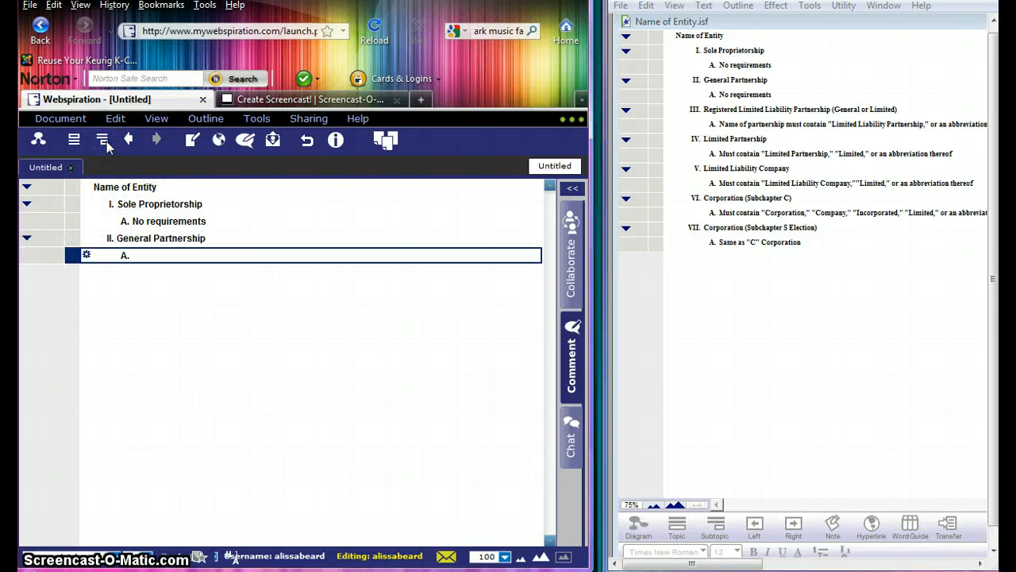
click(722, 100)
click(722, 97)
key(ctrl+c)
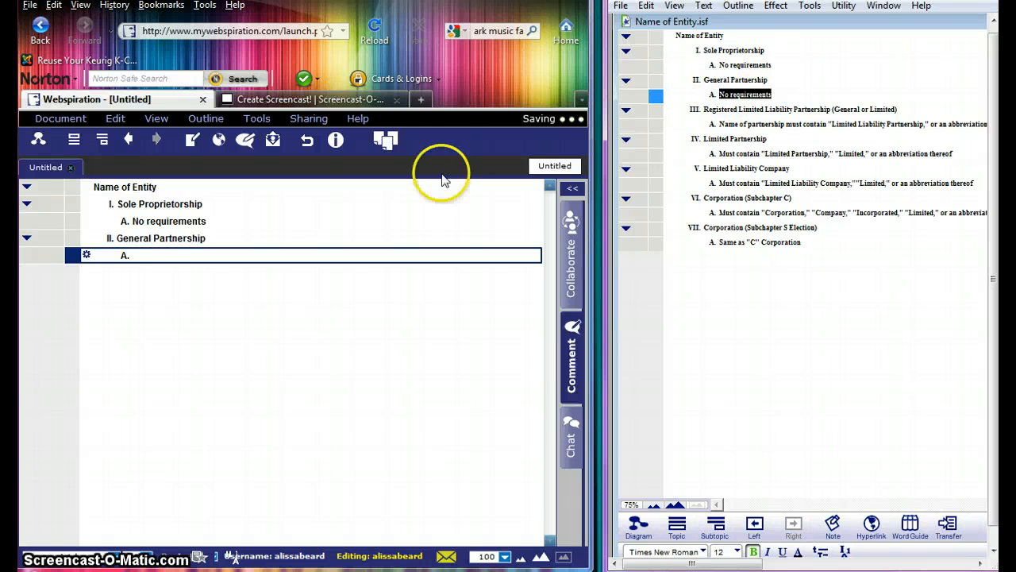
click(152, 257)
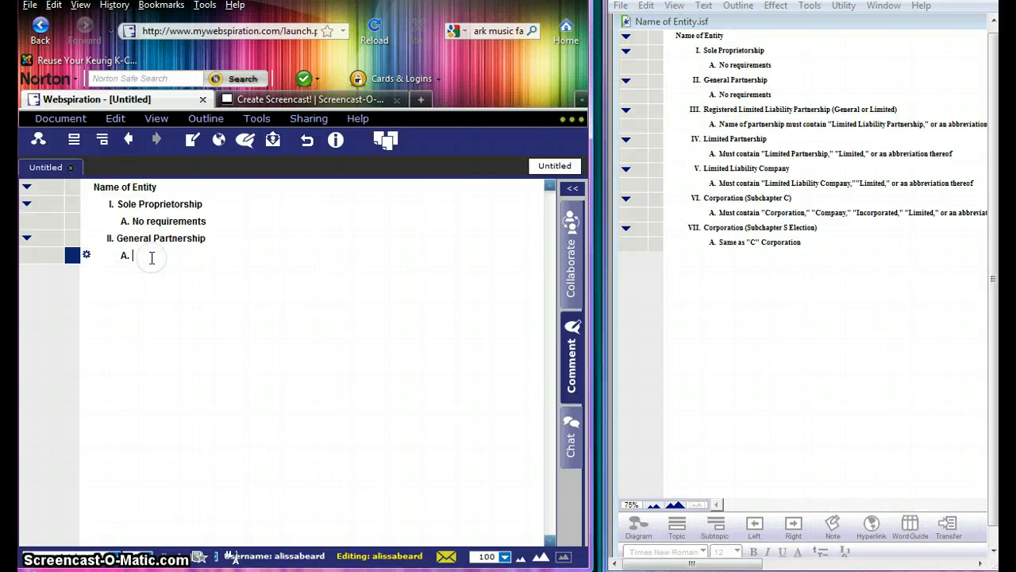
key(ctrl+v)
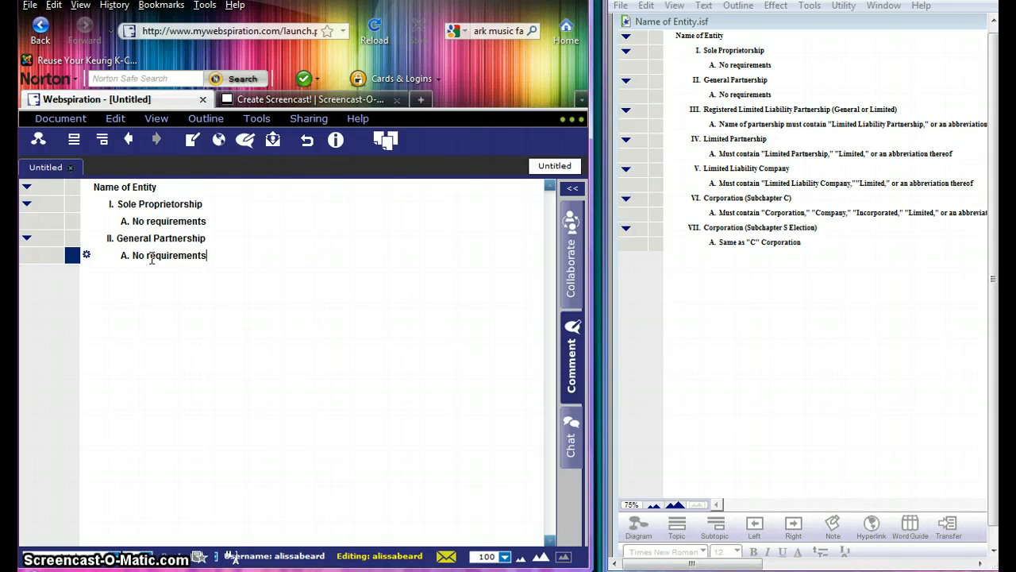
Add an empty entry below General Partnership's No requirements subtopic and promote it to main topic III
key(Return)
key(Tab)
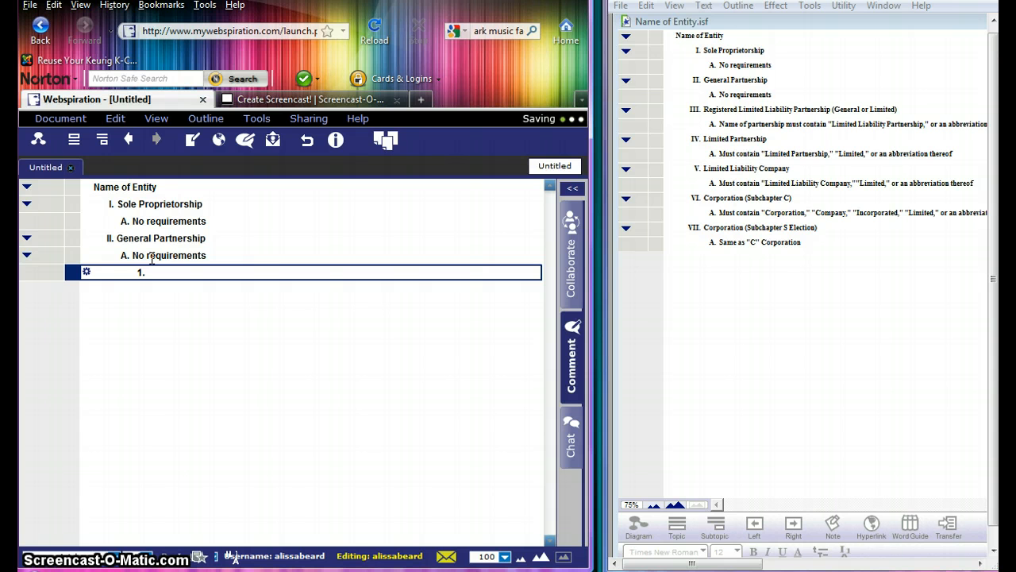
key(Return)
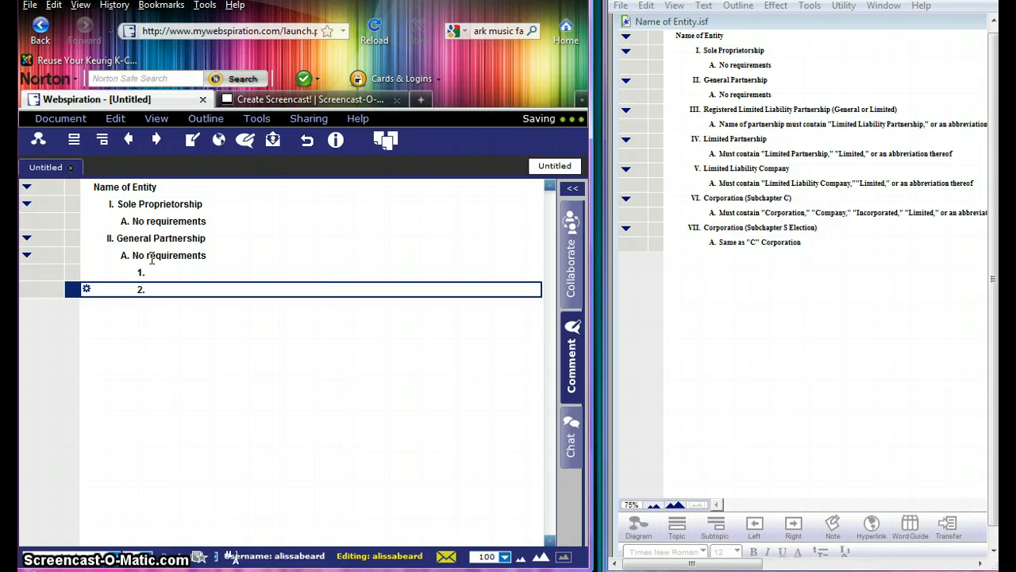
key(BackSpace)
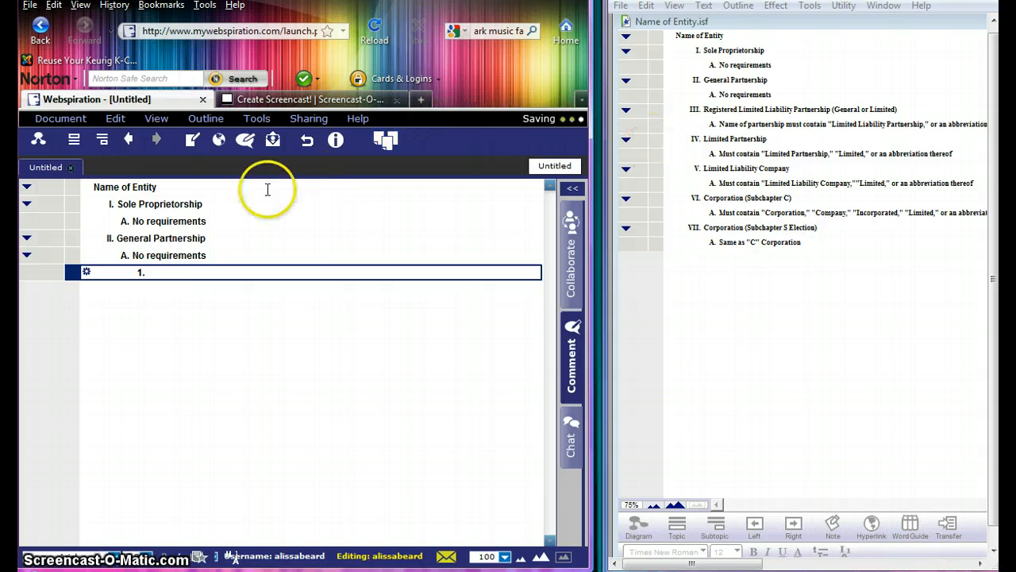
click(129, 140)
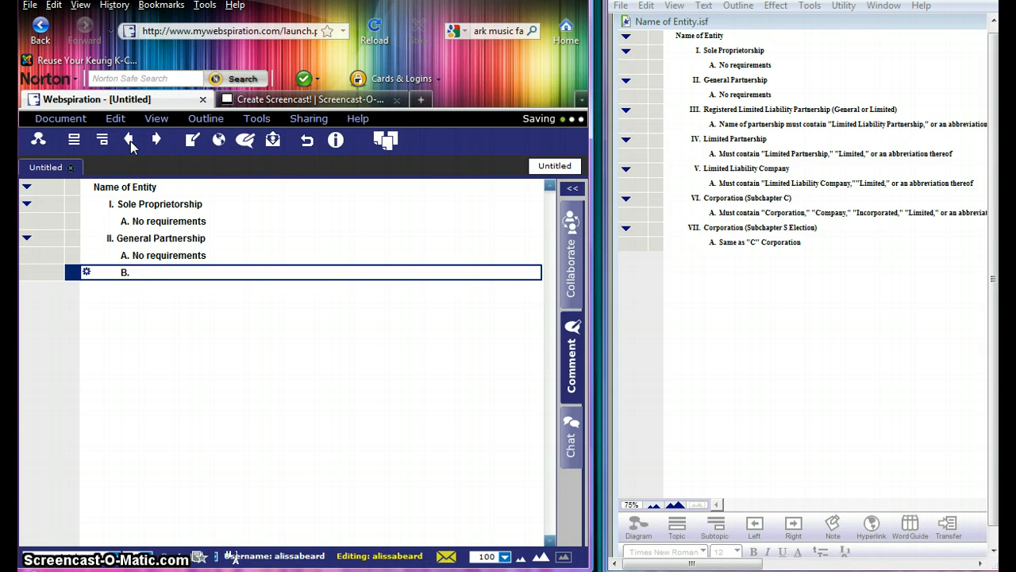
click(130, 141)
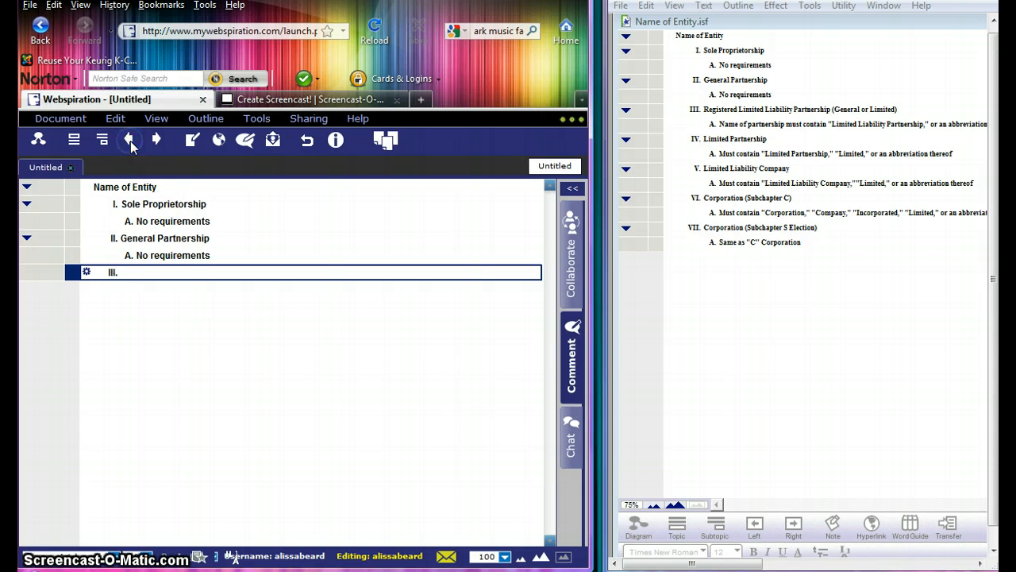
Copy "Registered Limited Liability Partnership (General or Limited)" from Name of Entity.isf into the empty topic III
click(722, 96)
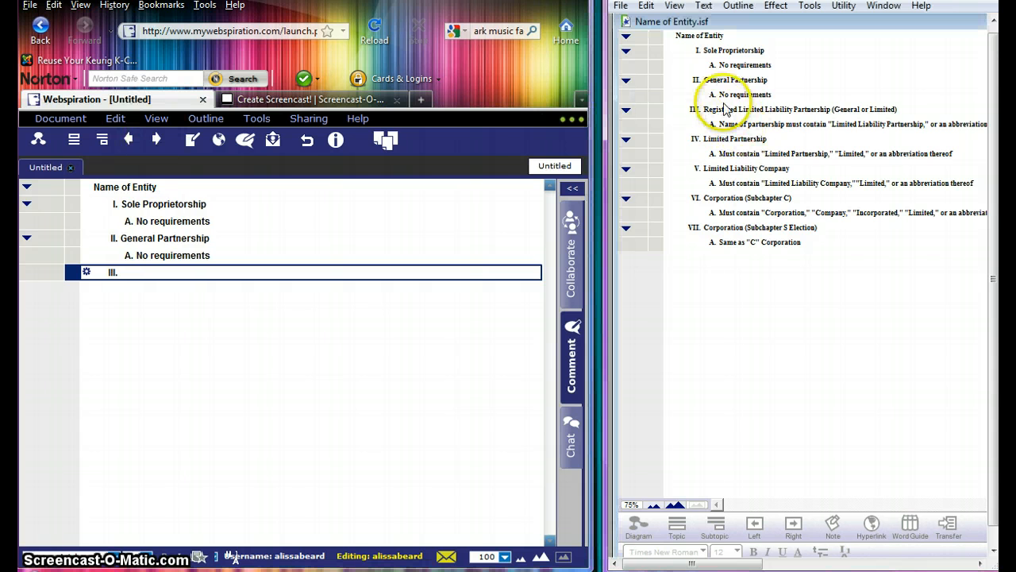
click(707, 111)
drag(704, 110, 897, 110)
key(ctrl+c)
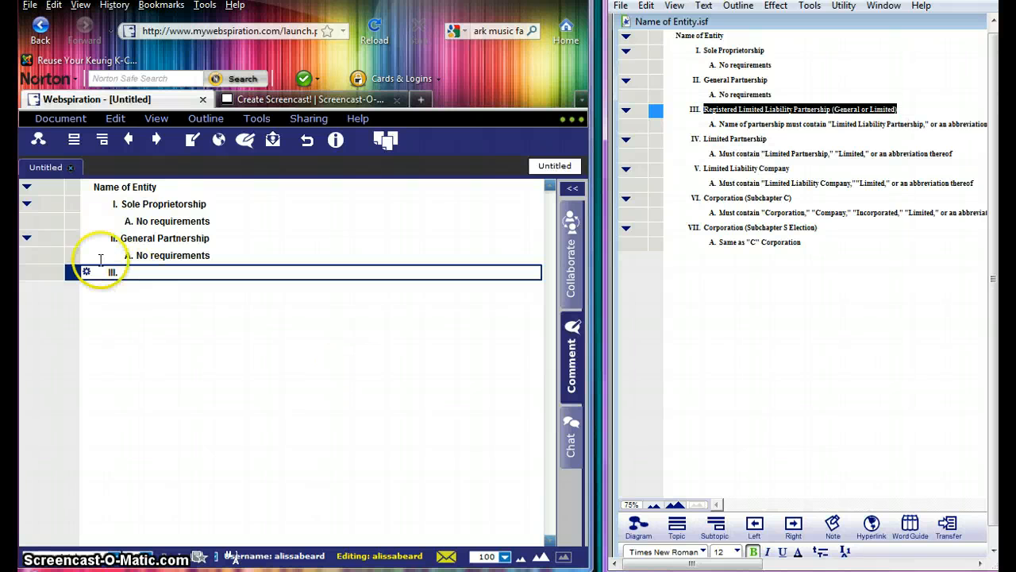
click(136, 272)
key(ctrl+v)
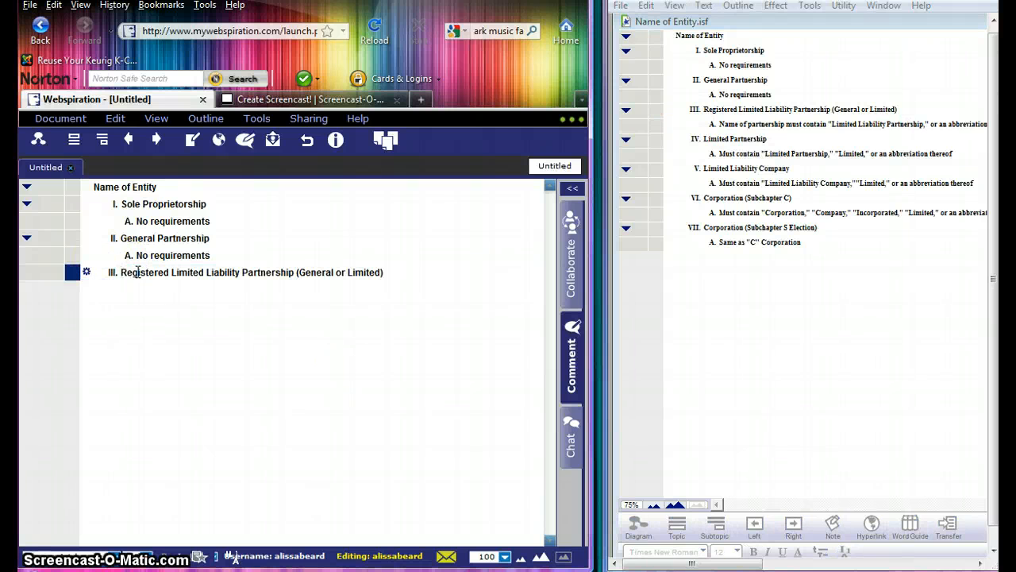
Add a subtopic under topic III: "Name of partnership must contain "Limited Liability Partnership," or an abbreviation thereof", copied from Name of Entity.isf
click(693, 111)
click(722, 129)
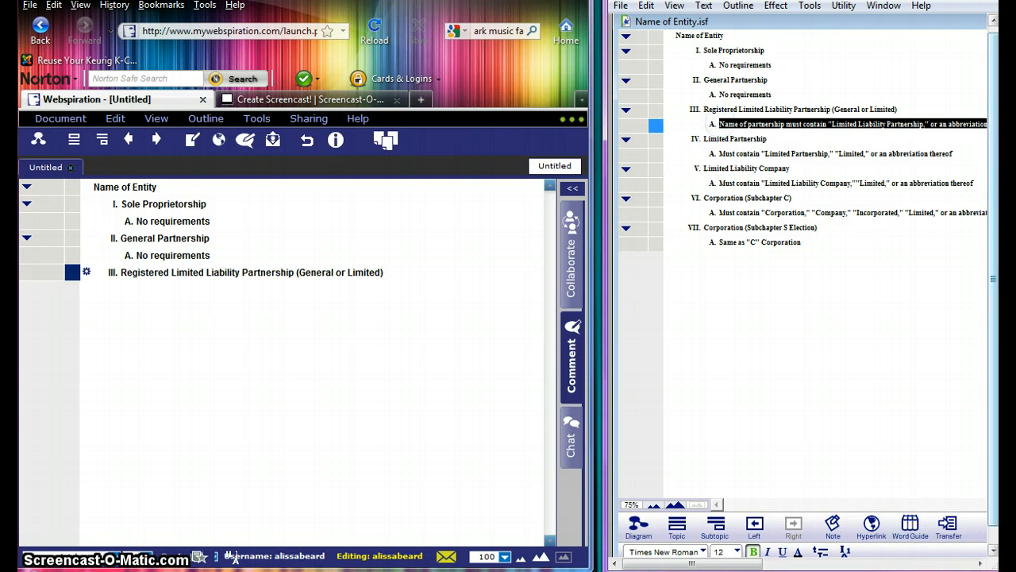
click(372, 274)
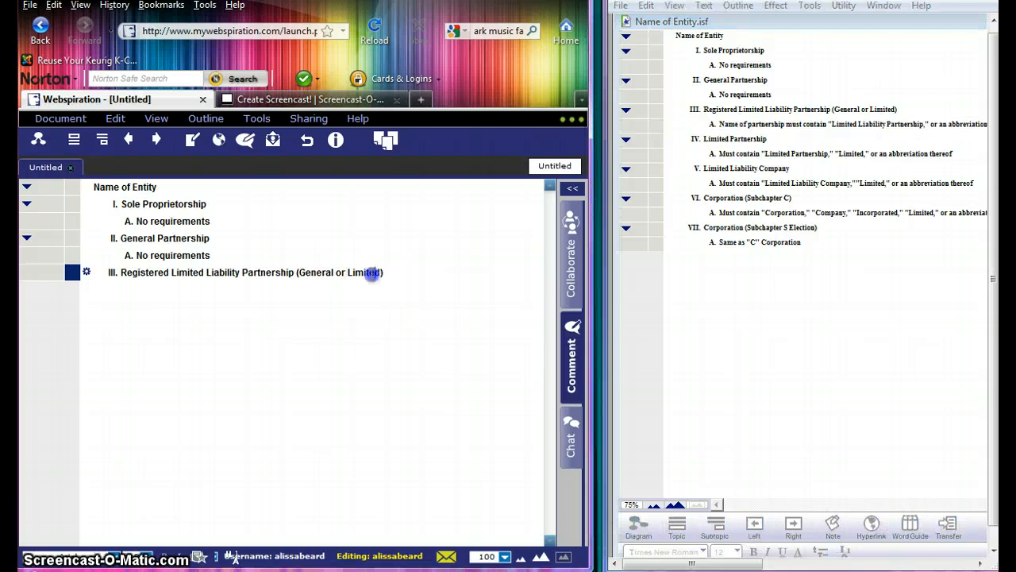
key(ctrl+Return)
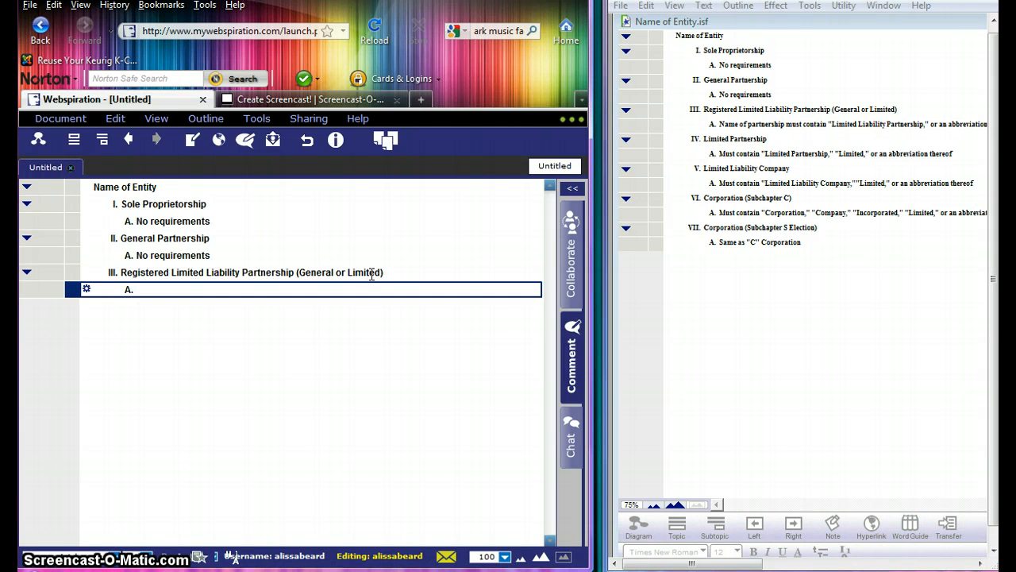
click(158, 290)
text(Name of partnership must contain "Limited Liability Partnership," or an abbreviation thereof)
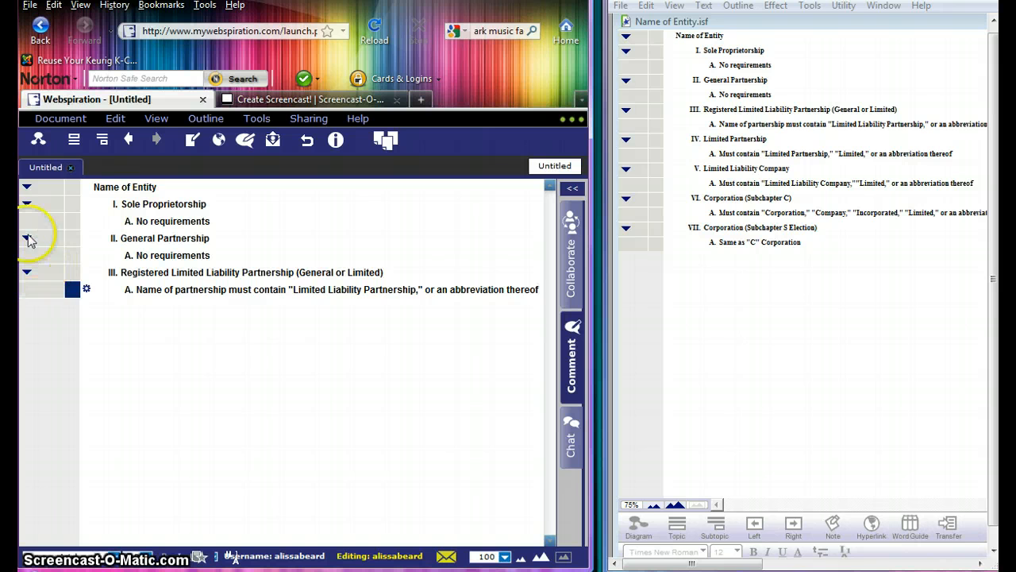
Collapse and re-expand the Name of Entity branch, and maximize the browser window
click(27, 204)
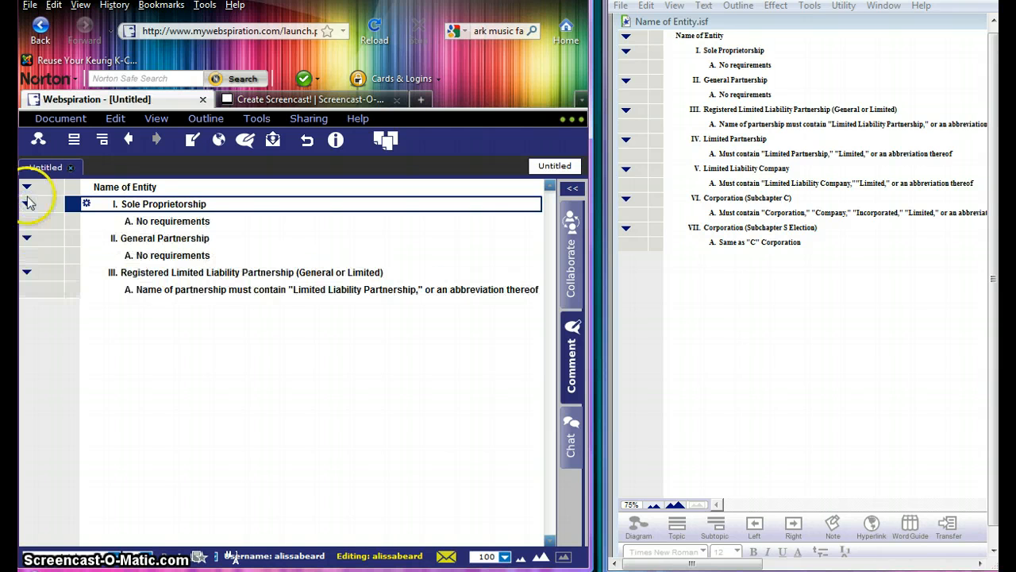
click(26, 186)
click(26, 187)
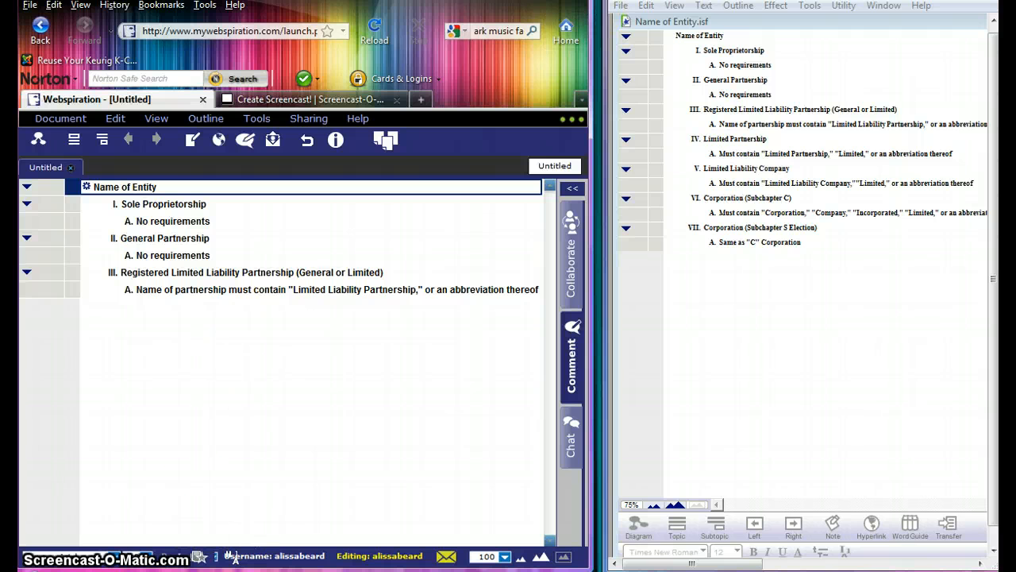
key(super+Up)
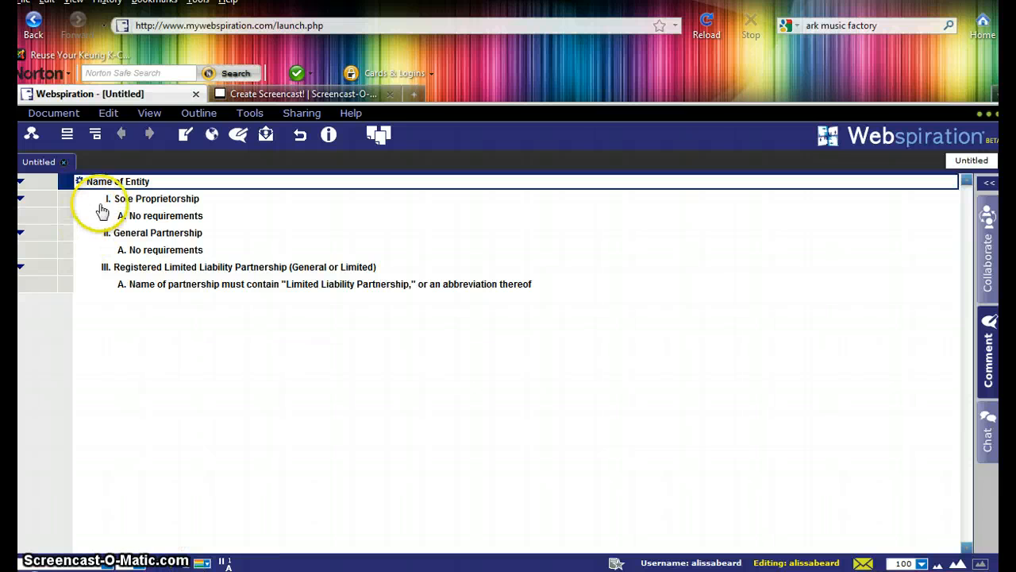
Try a red text color on the Sole Proprietorship topic and undo the color change
drag(114, 199, 232, 211)
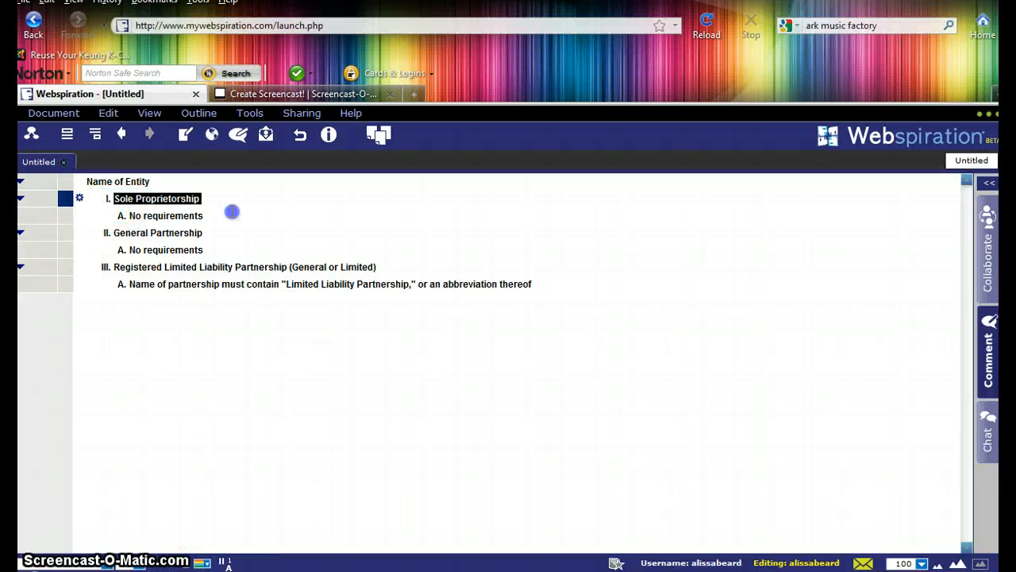
click(203, 562)
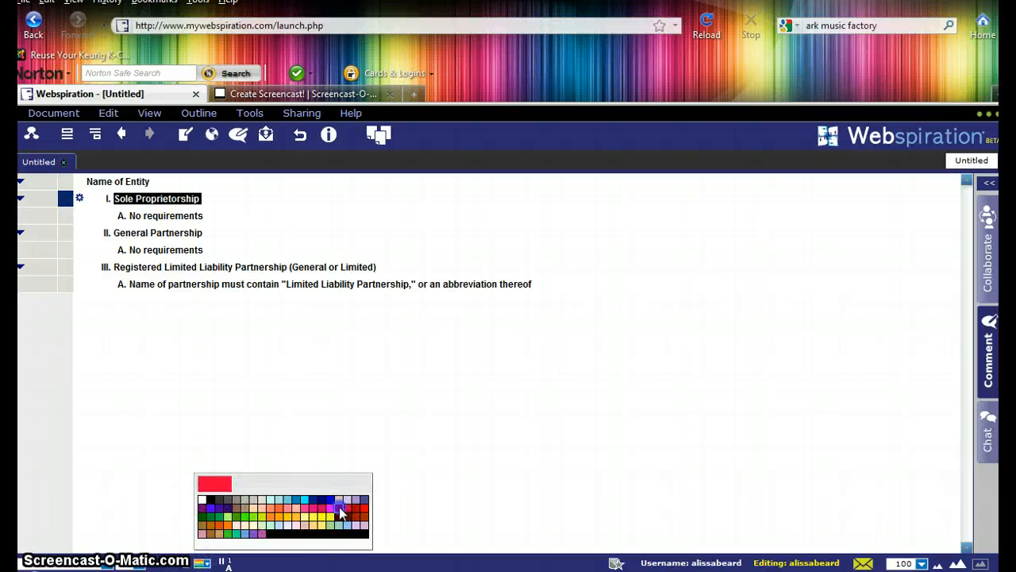
click(340, 511)
click(113, 403)
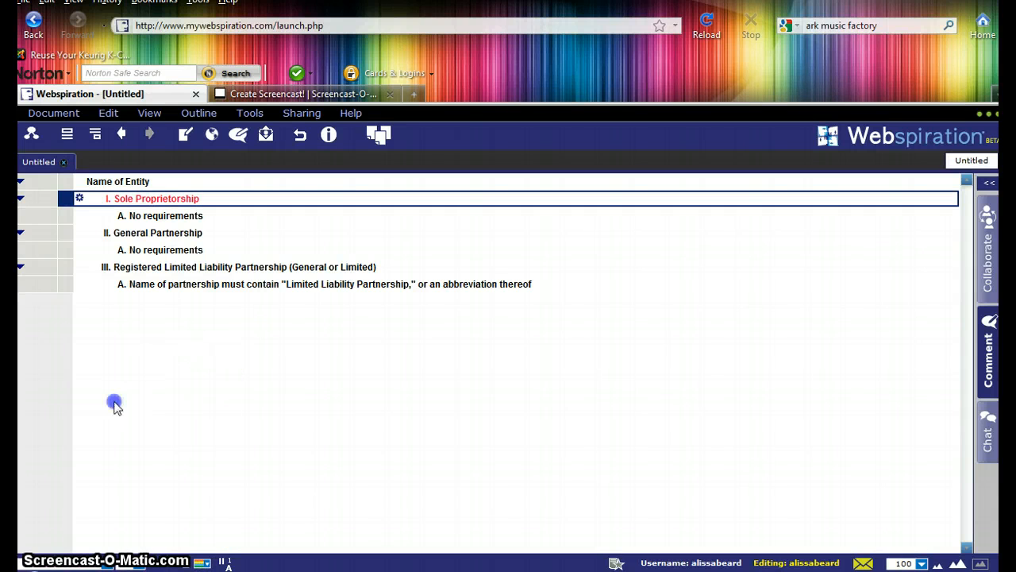
click(105, 112)
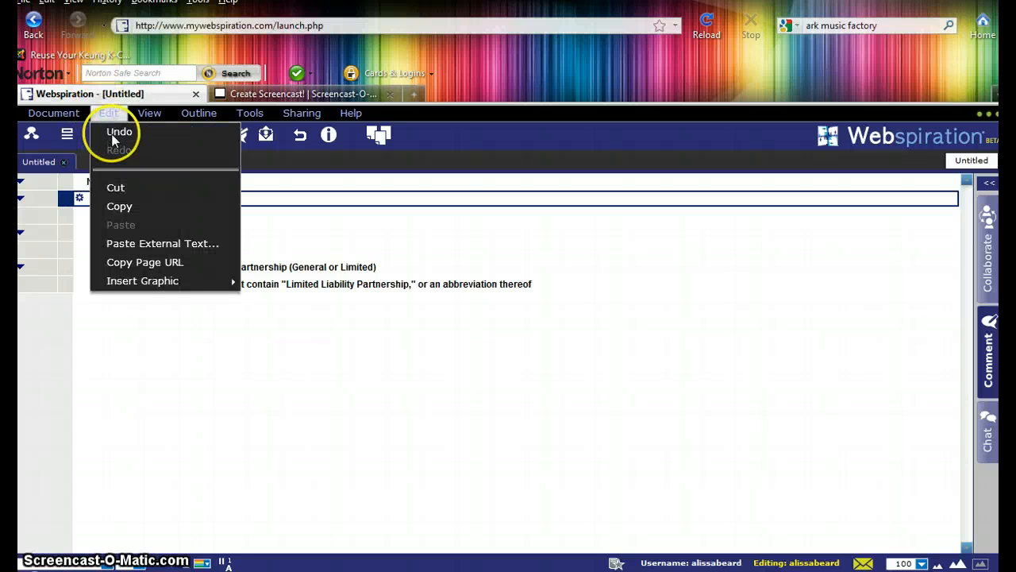
click(118, 133)
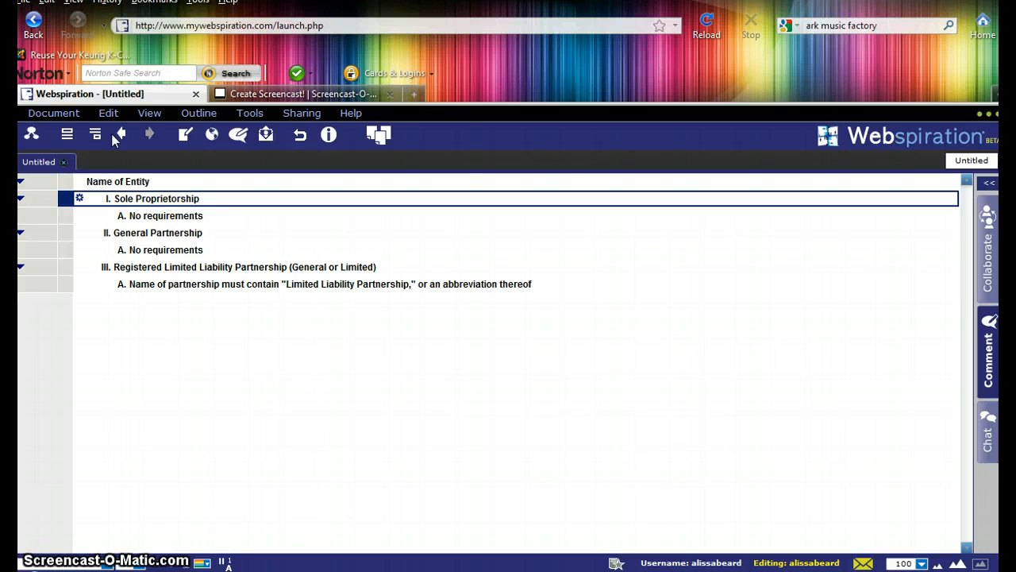
Switch the Name of Entity outline to Diagram view
click(32, 137)
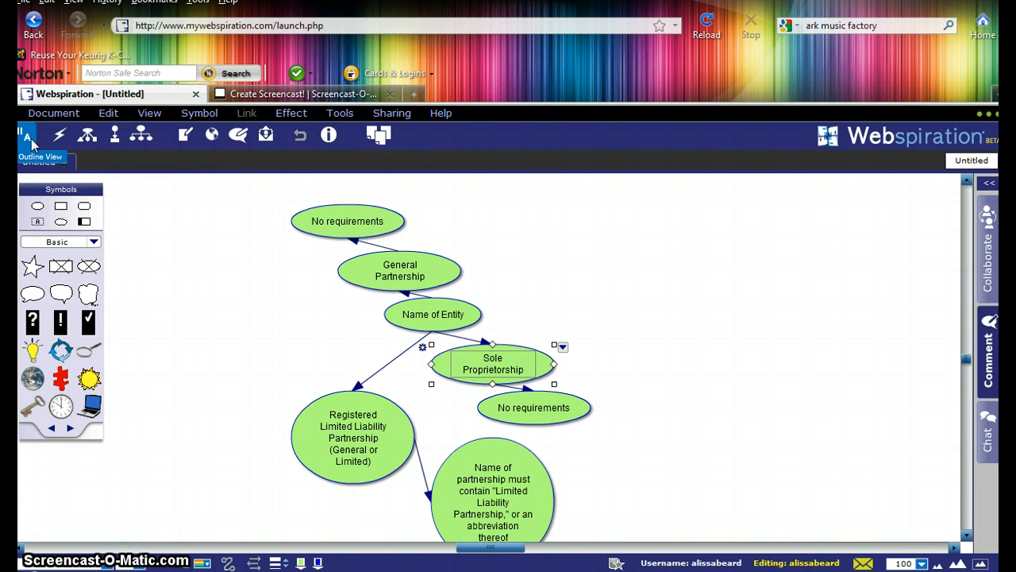
click(186, 208)
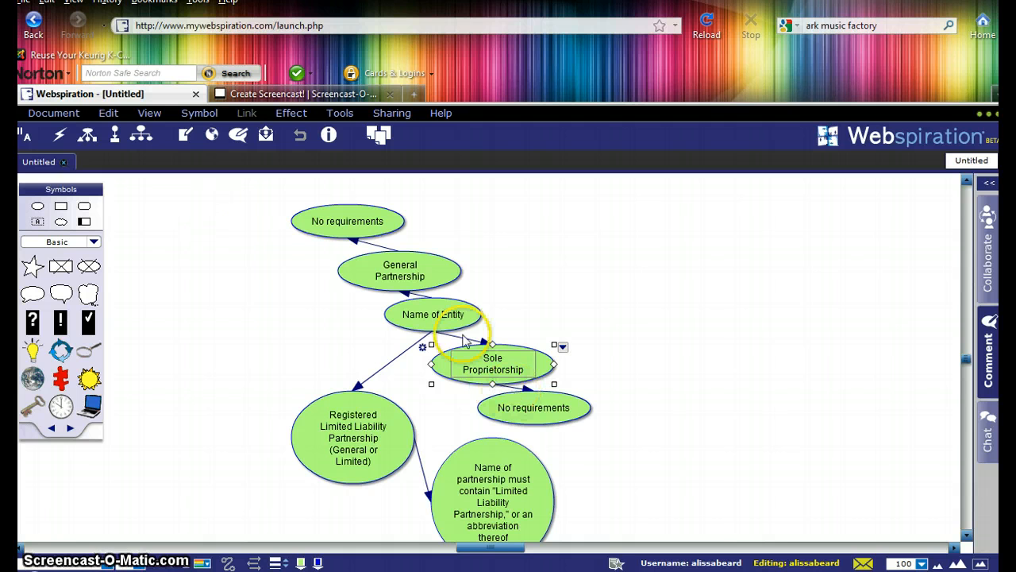
Move the Name of Entity bubble above Sole Proprietorship, General Partnership and Registered Limited Liability Partnership, spreading these three out beneath it
drag(423, 316, 575, 208)
drag(512, 369, 478, 267)
drag(415, 284, 612, 312)
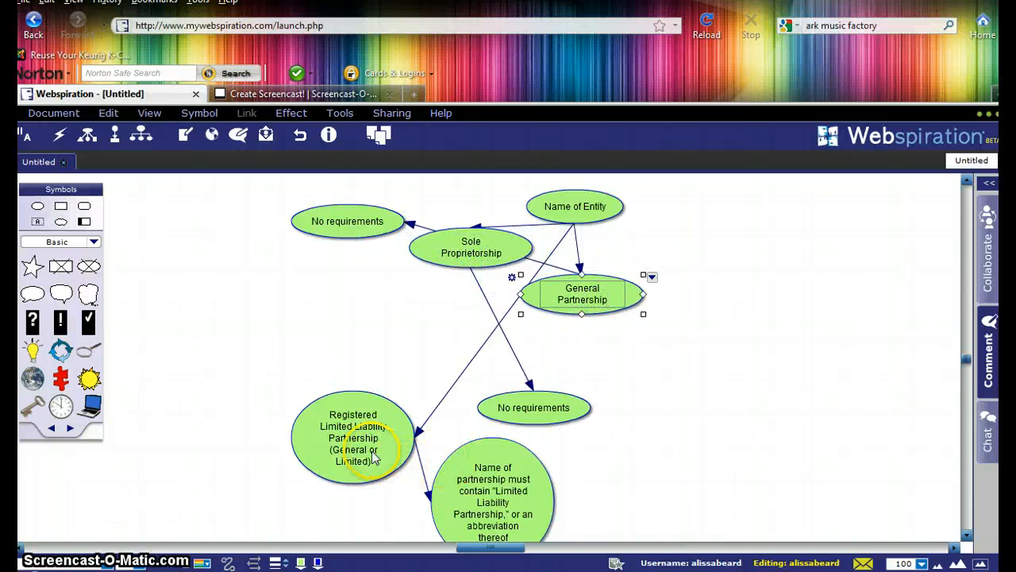
drag(374, 419, 382, 417)
drag(521, 414, 739, 288)
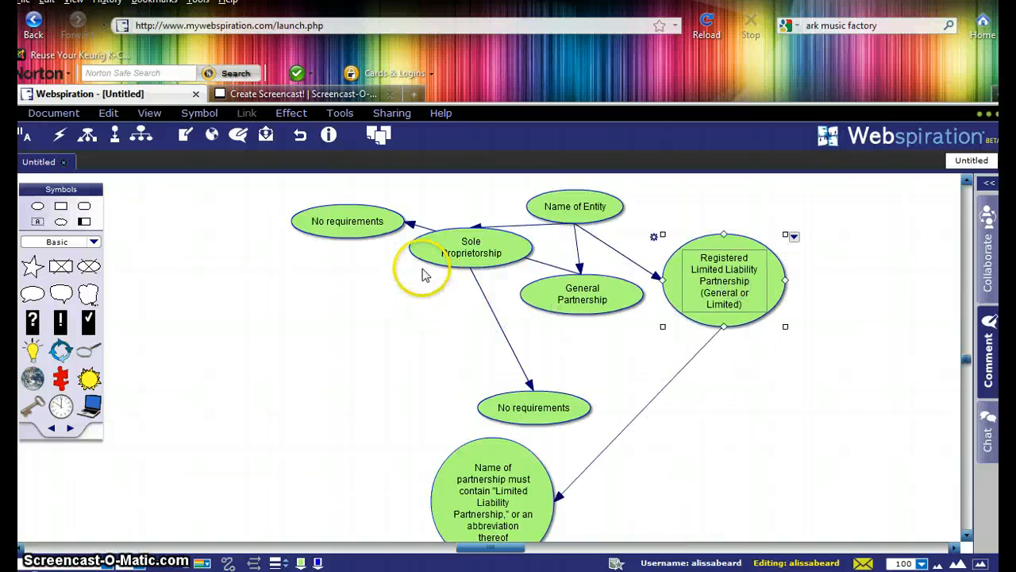
Move both No requirements bubbles and the partnership name requirement bubble directly below their parent entity types
drag(365, 230, 611, 375)
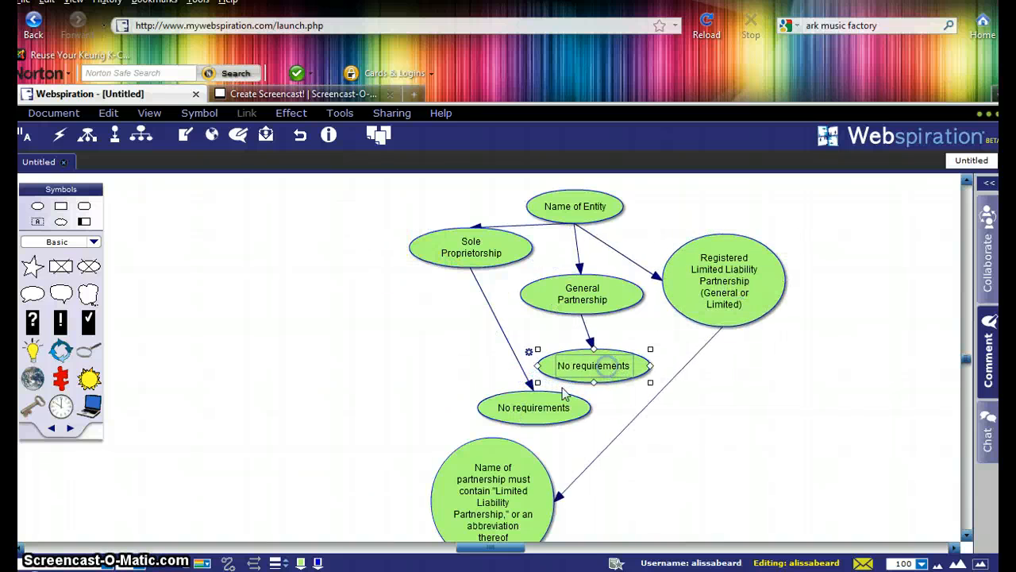
drag(499, 400, 417, 328)
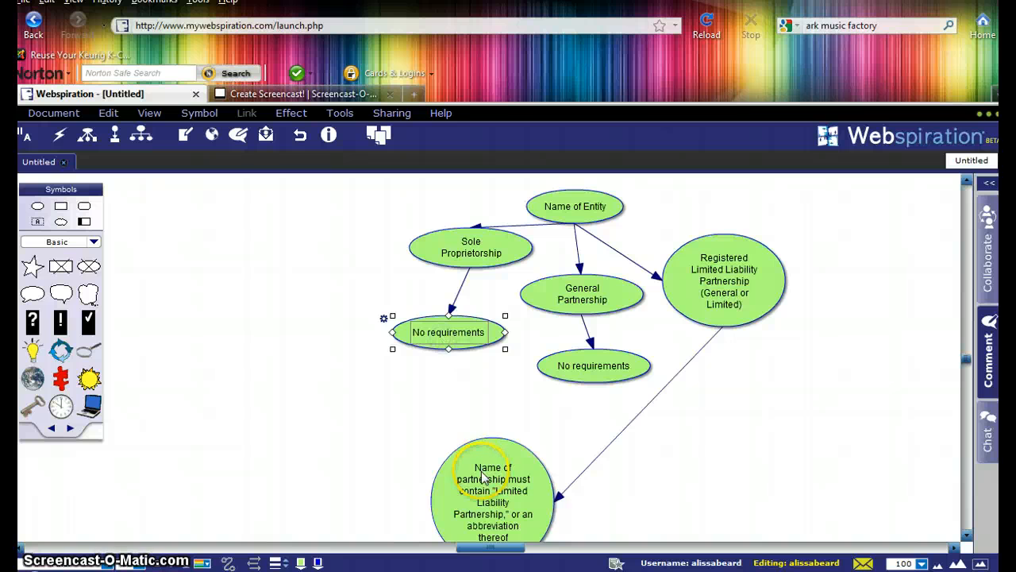
drag(499, 496, 724, 433)
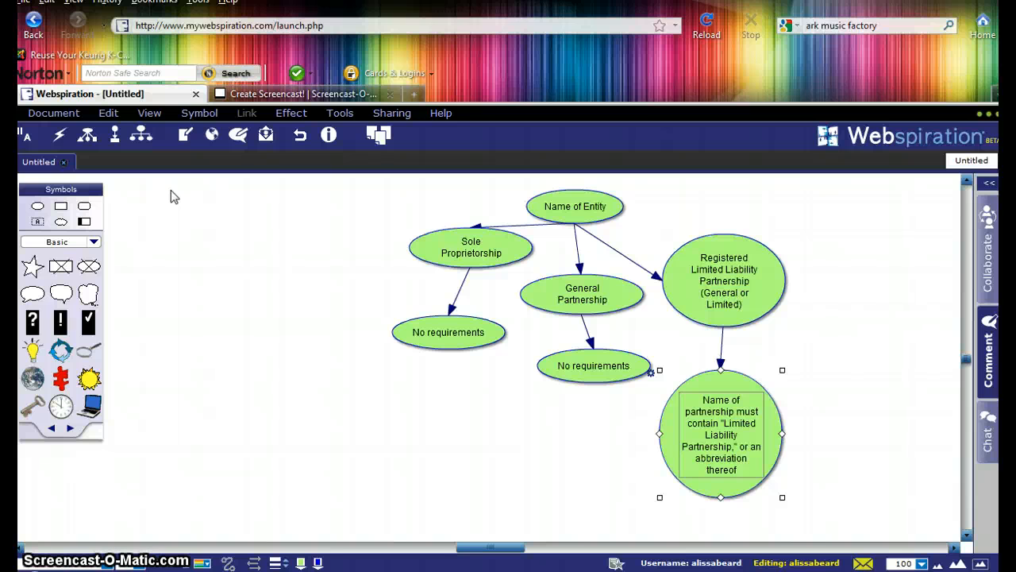
Automatically arrange the diagram as a top-down tree using right angle links
click(142, 143)
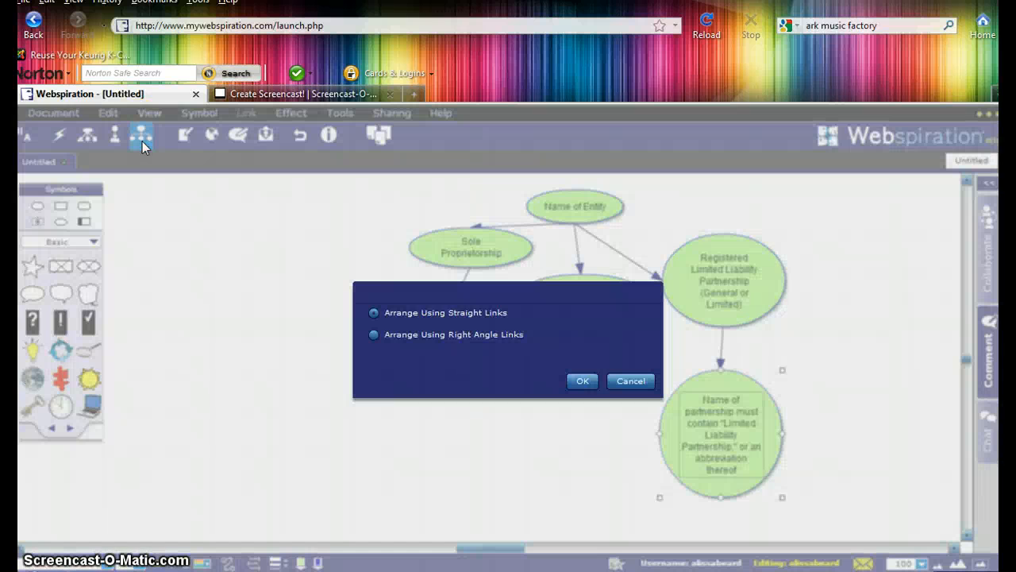
click(393, 312)
click(458, 336)
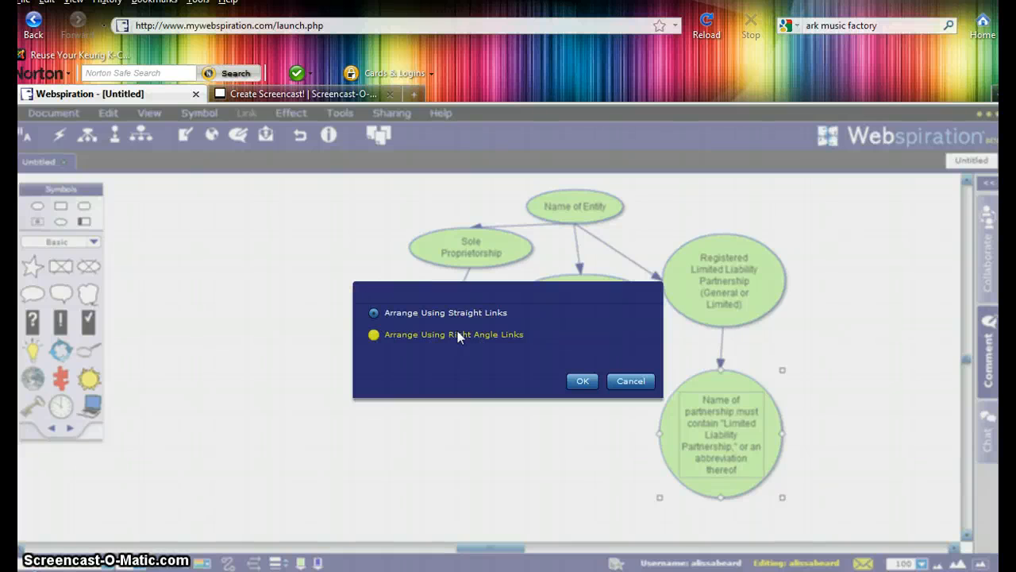
click(374, 334)
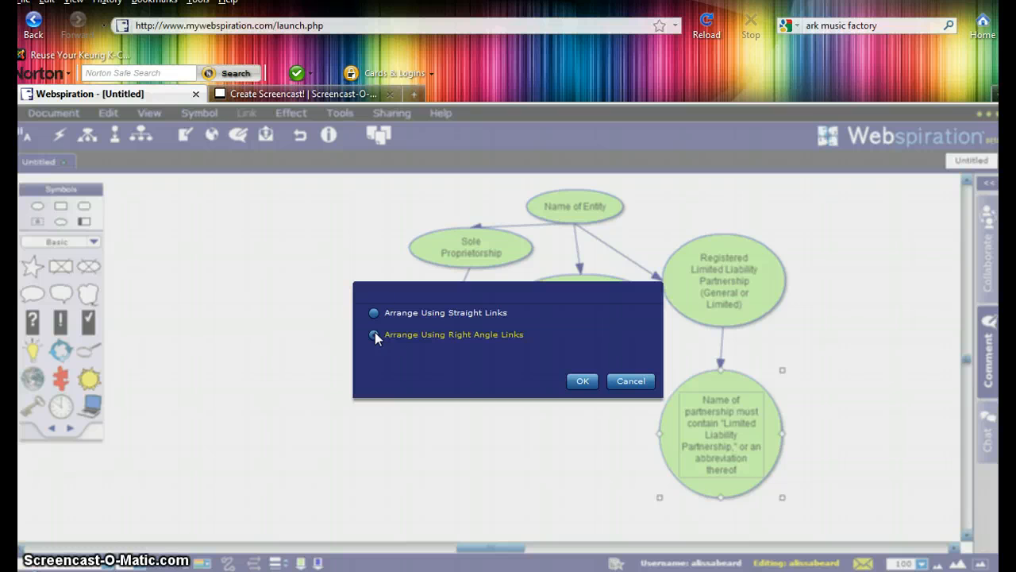
click(585, 385)
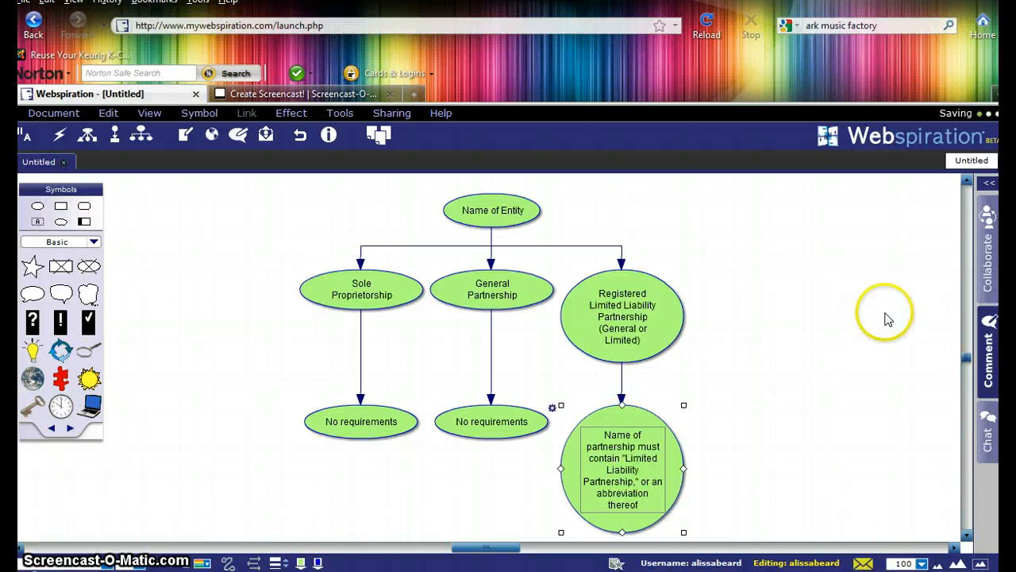
click(812, 318)
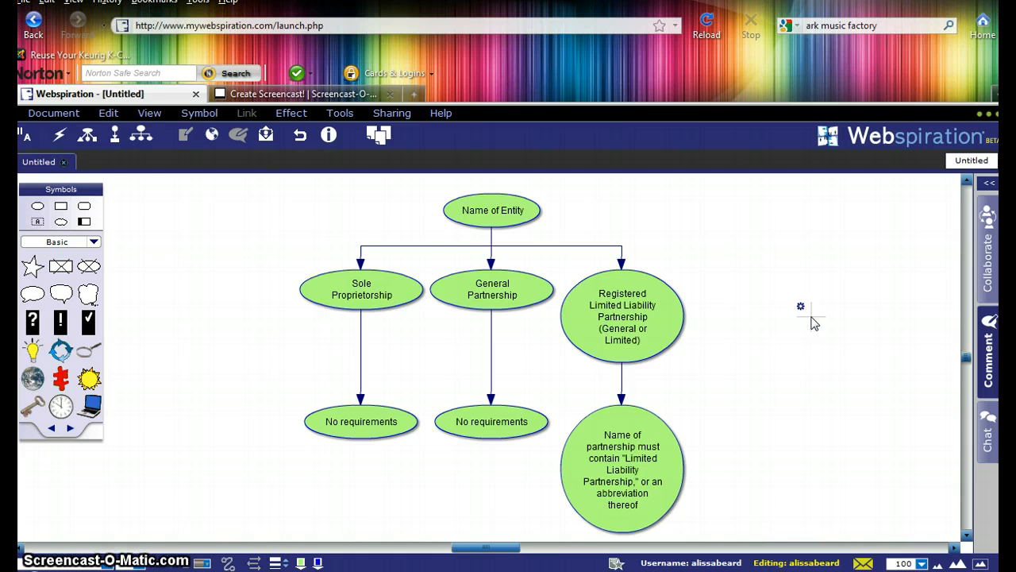
click(362, 350)
click(360, 356)
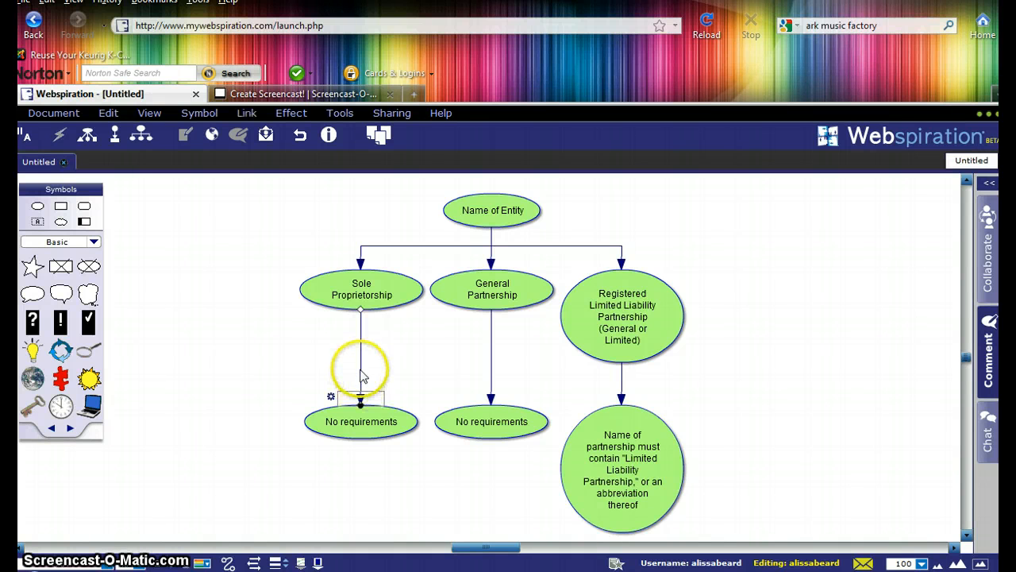
click(353, 389)
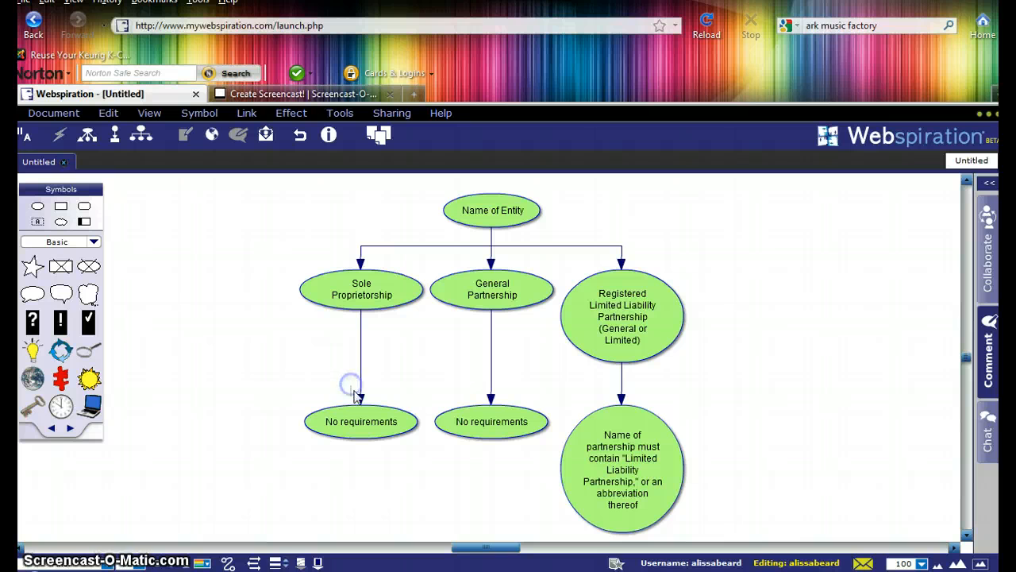
click(340, 386)
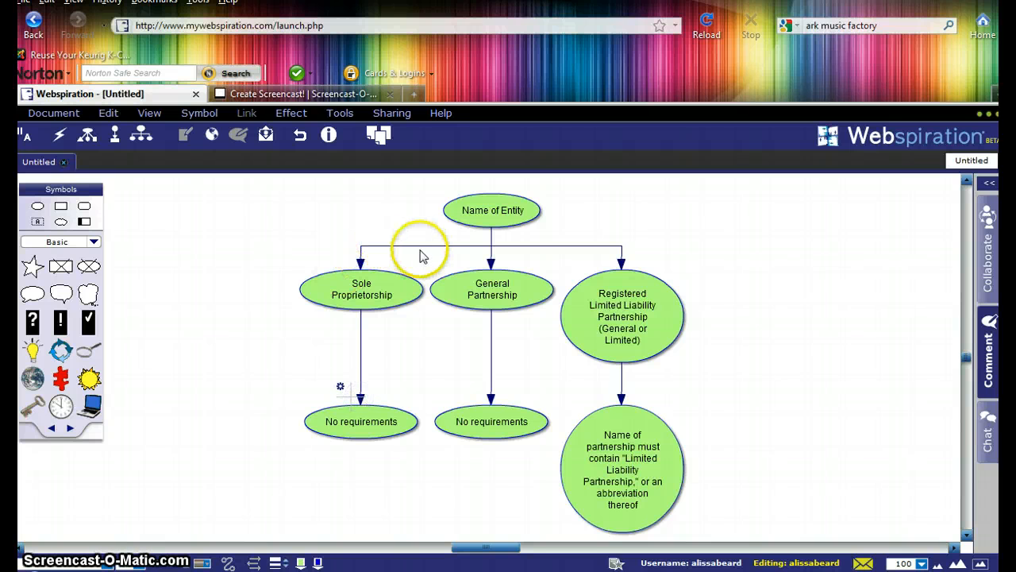
Try labeling the link from Name of Entity to Sole Proprietorship "types of entities" and erase the label
click(420, 246)
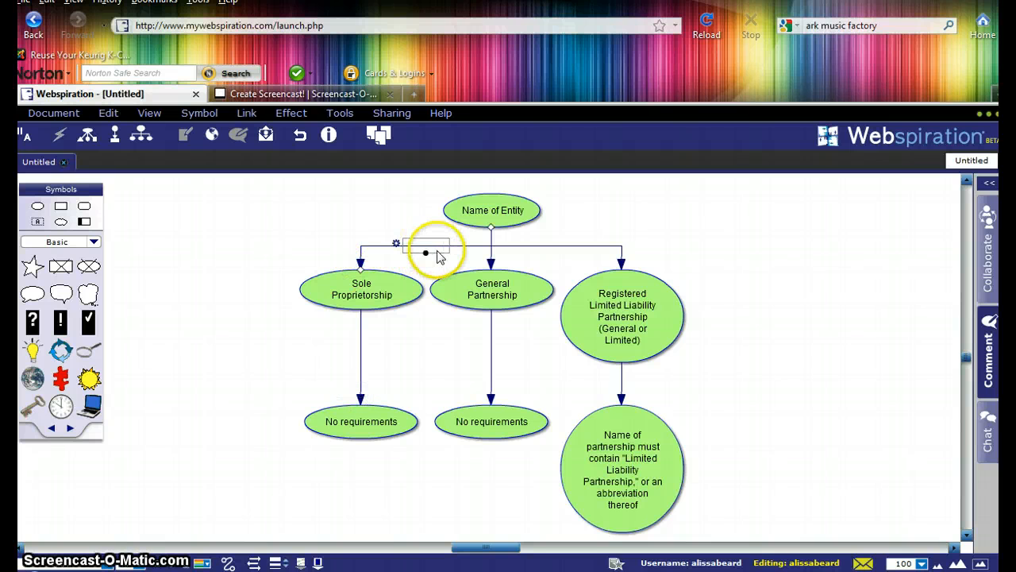
click(436, 249)
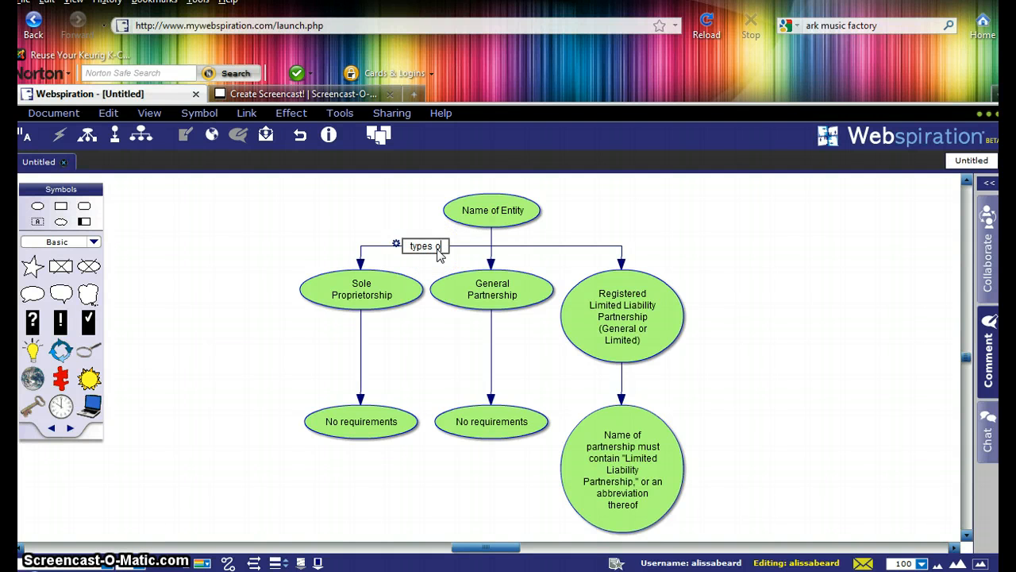
text(types of entities)
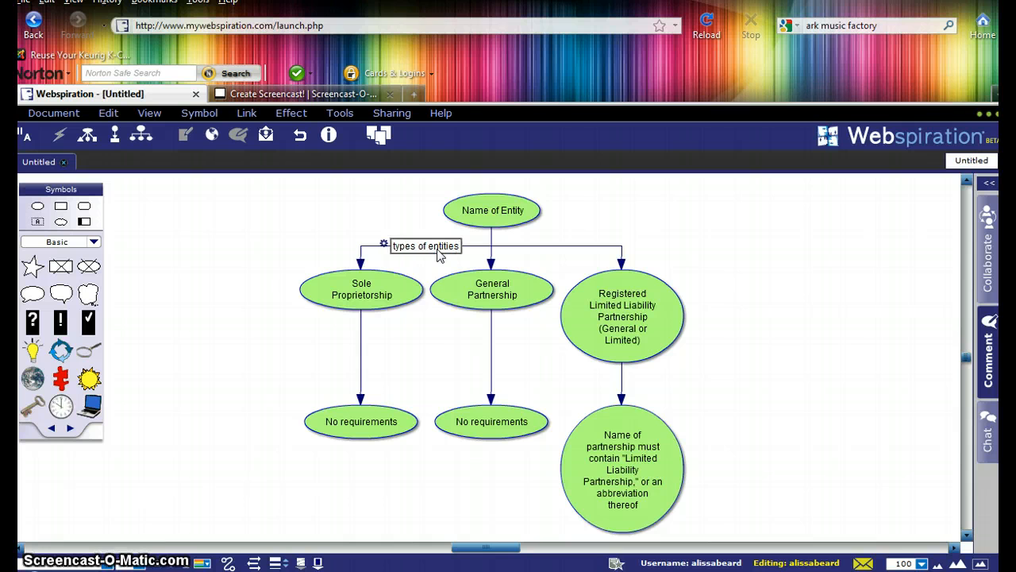
key(BackSpace)
key(BackSpace)
key(BackSpace)
key(BackSpace)
key(BackSpace)
key(BackSpace)
key(BackSpace)
key(BackSpace)
key(BackSpace)
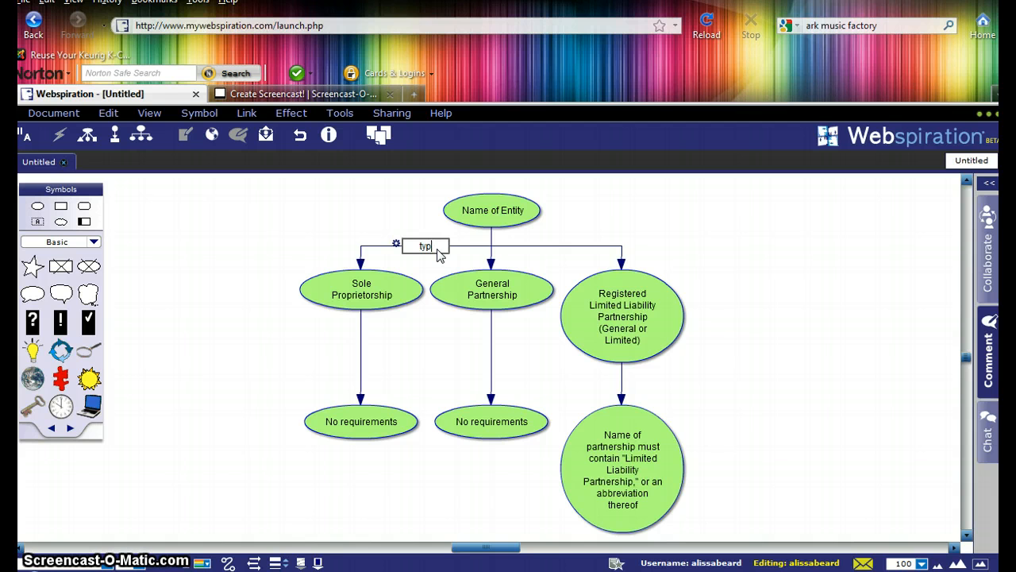
click(361, 338)
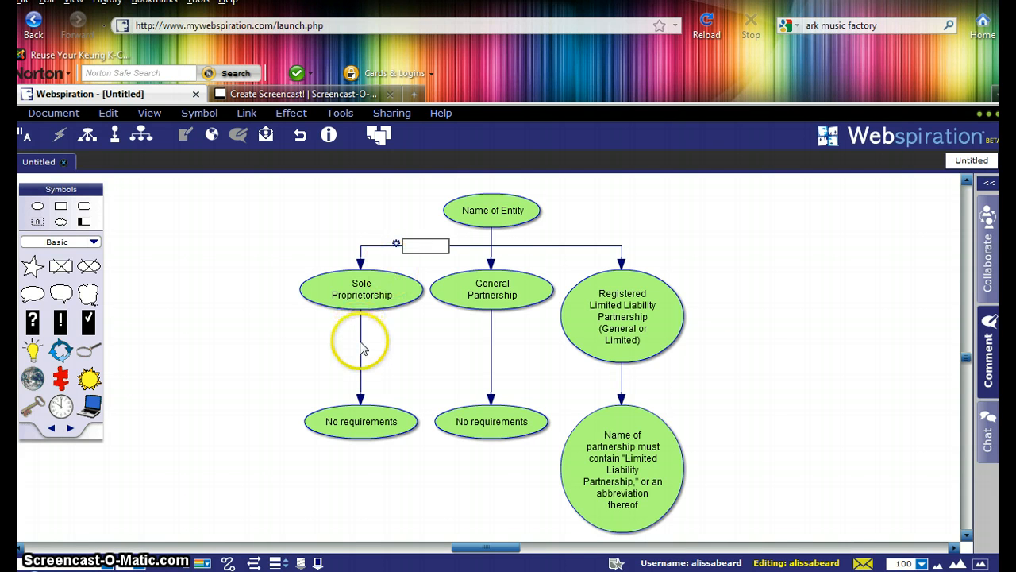
click(357, 379)
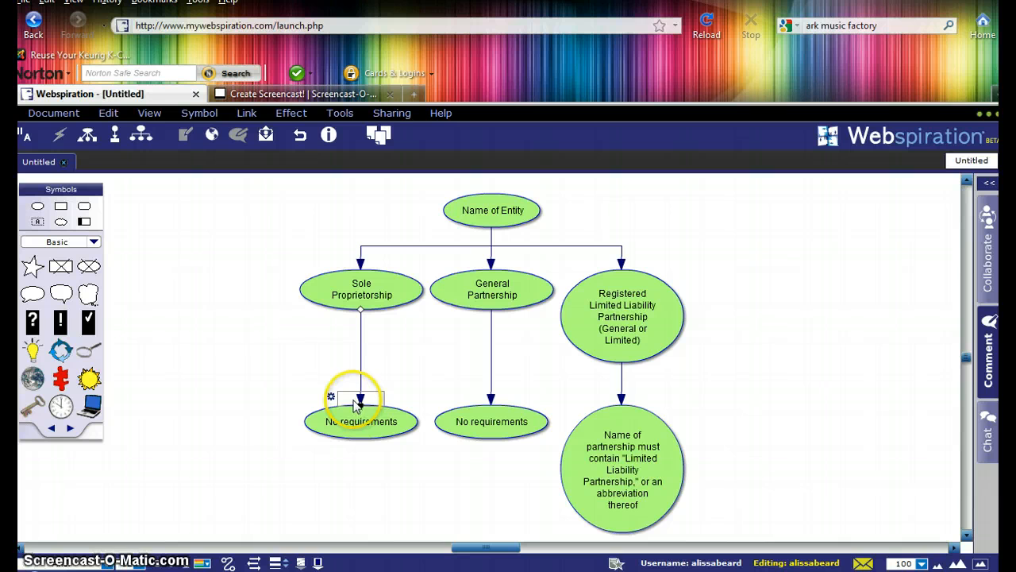
mouse_move(355, 396)
mouse_down()
mouse_move(356, 357)
mouse_move(361, 399)
mouse_up()
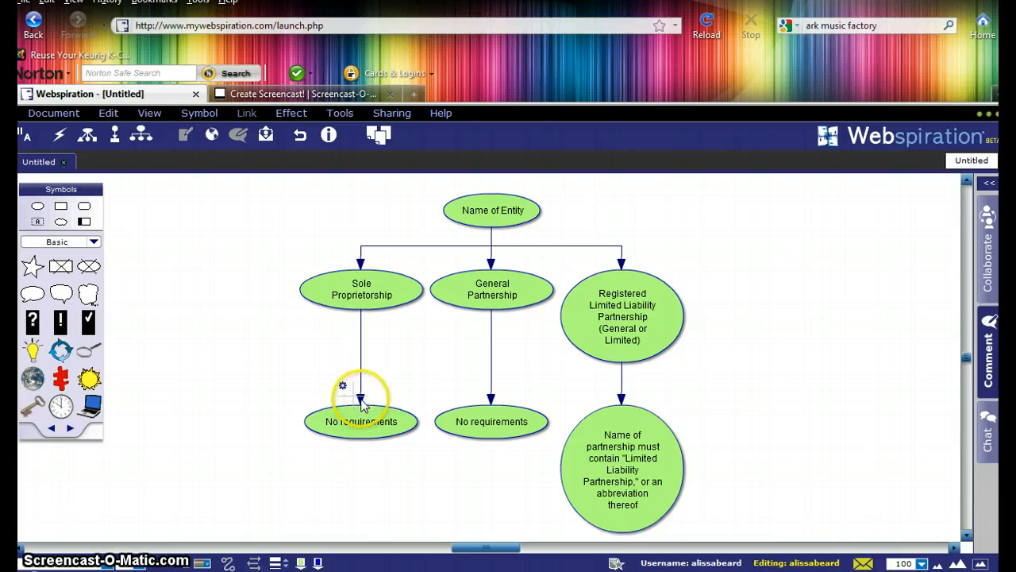
click(357, 397)
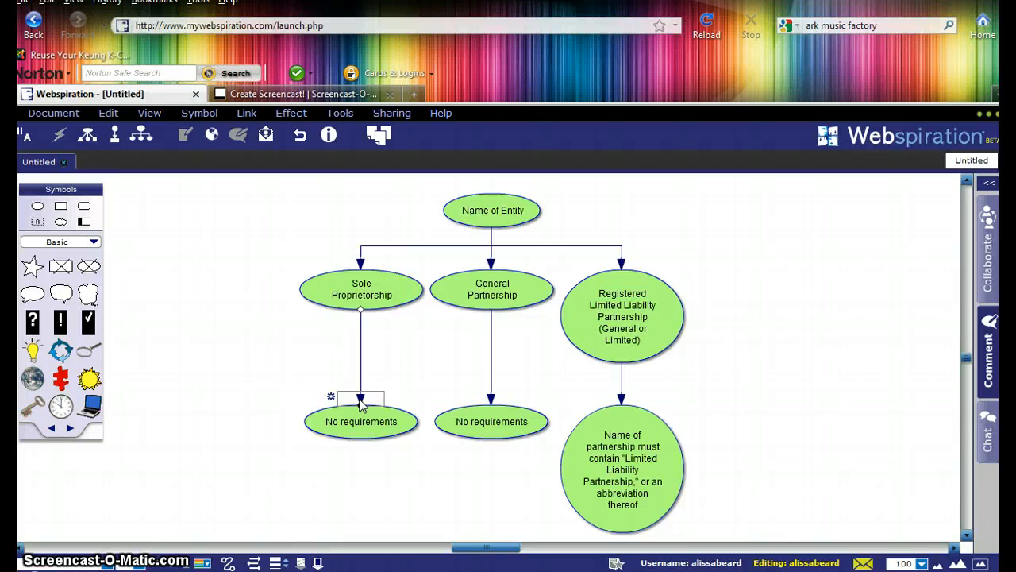
click(361, 403)
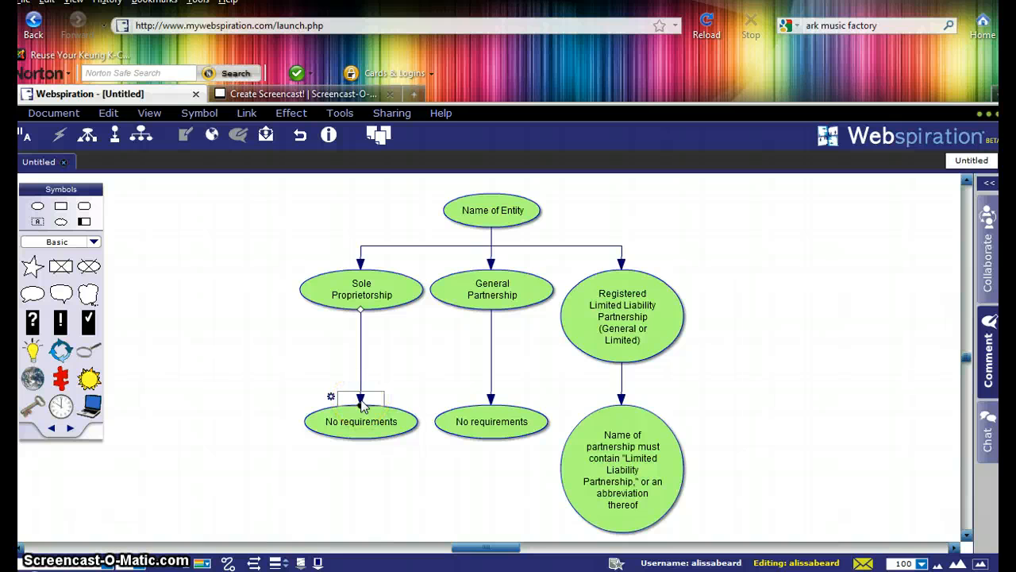
Close the untitled document, deleting it instead of renaming it, and start a new blank diagram
click(66, 163)
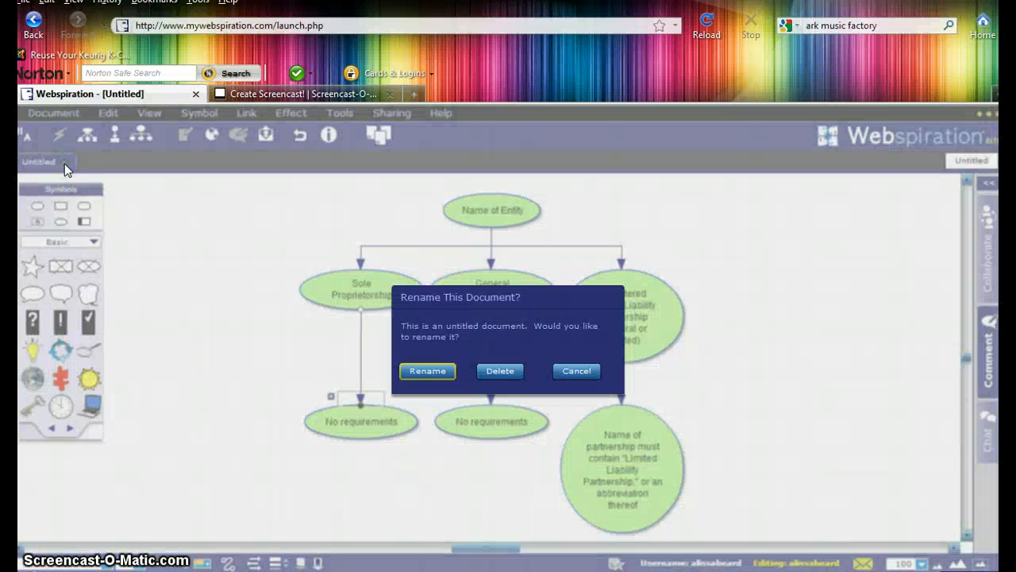
click(500, 371)
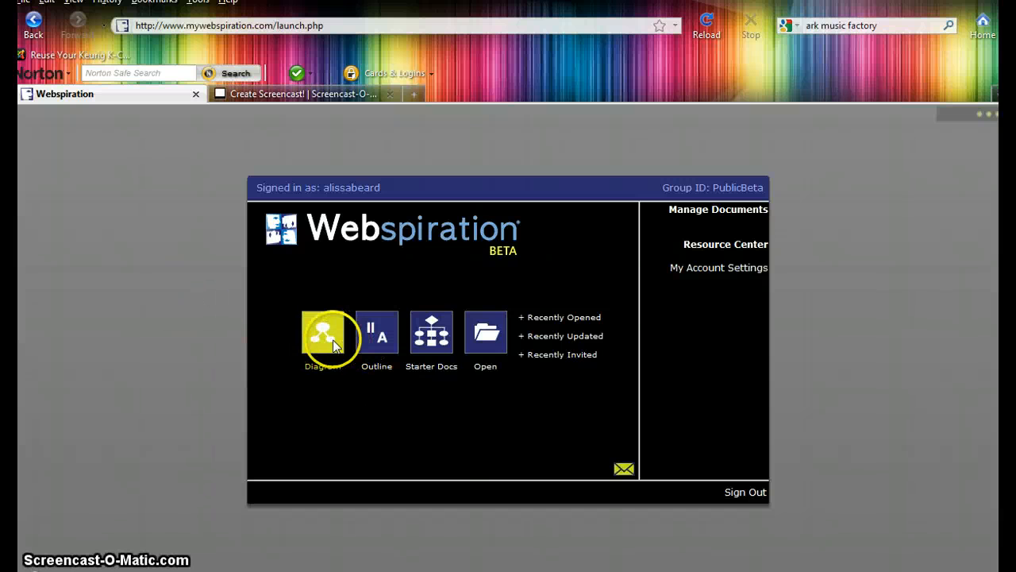
click(333, 339)
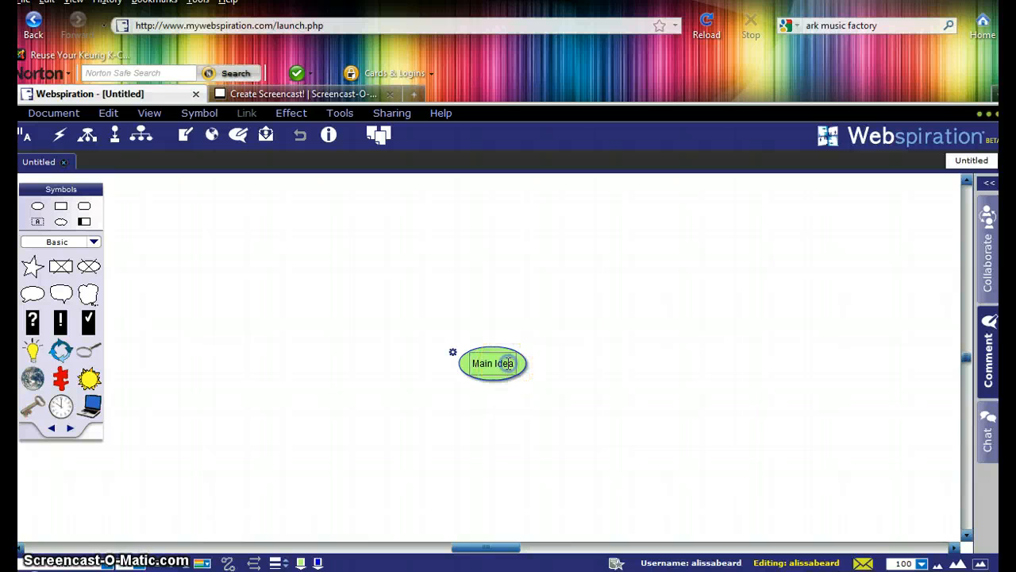
Replace the Main Idea text in the central bubble with "Name of Entity" and select the whole bubble
drag(512, 363, 459, 366)
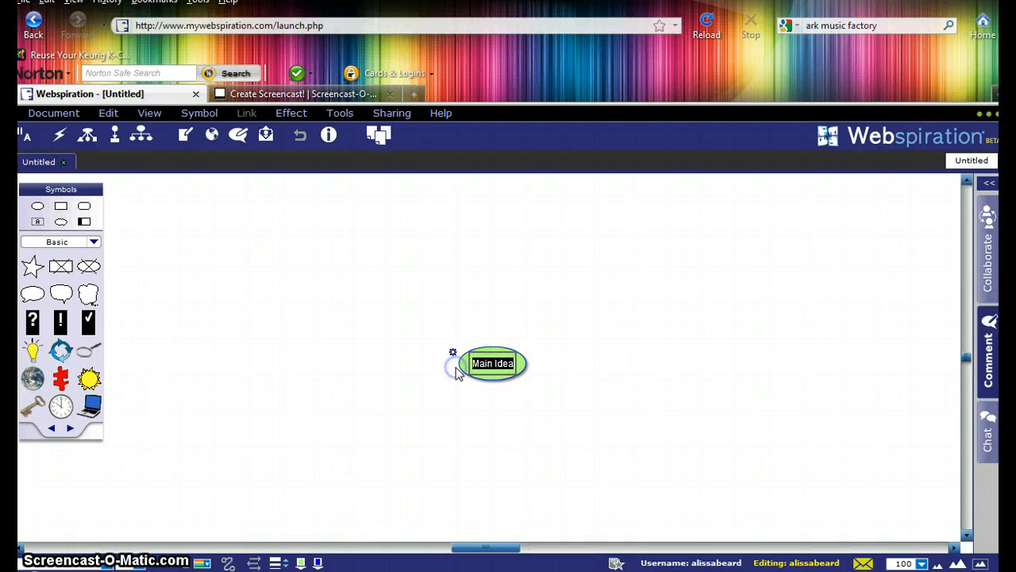
text(Name)
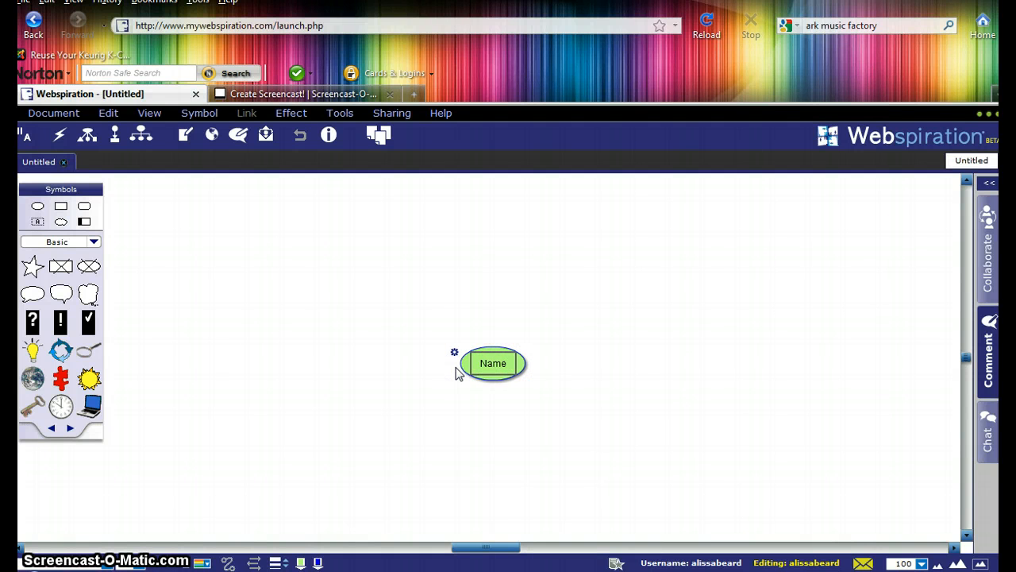
text( of Entity)
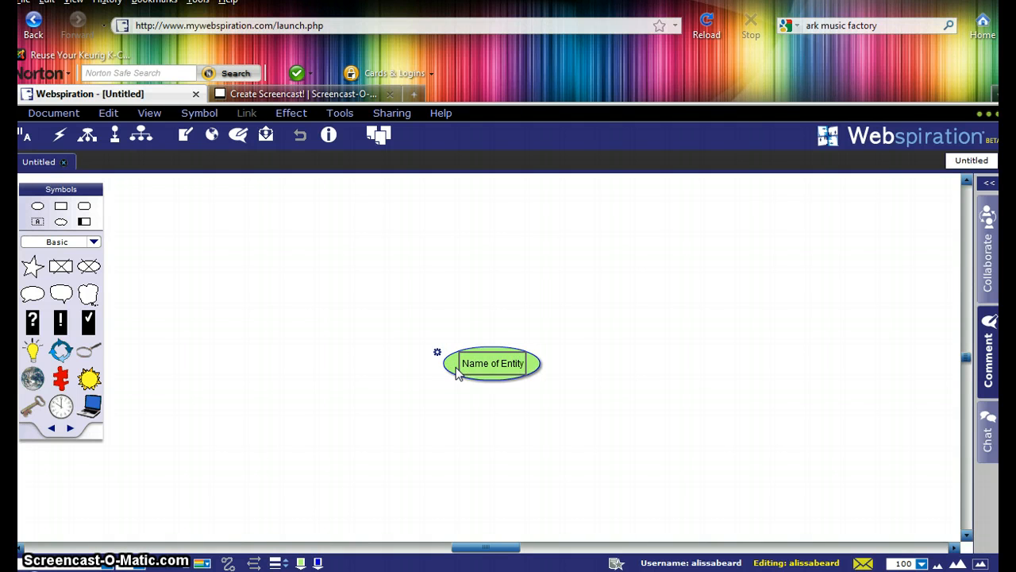
click(449, 366)
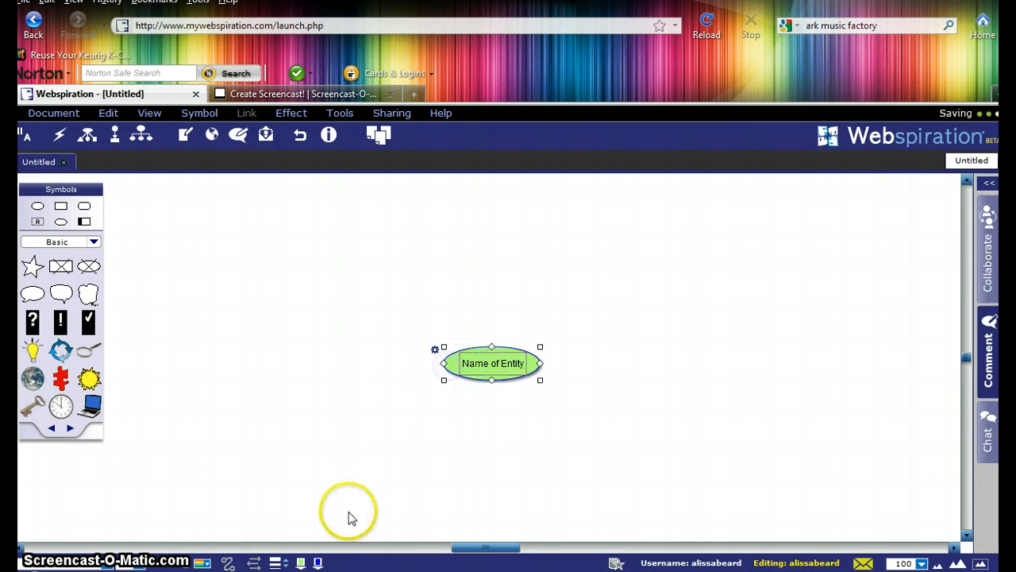
Recolor the Name of Entity bubble with a dark purple fill, a dark gray outline and white text
click(302, 562)
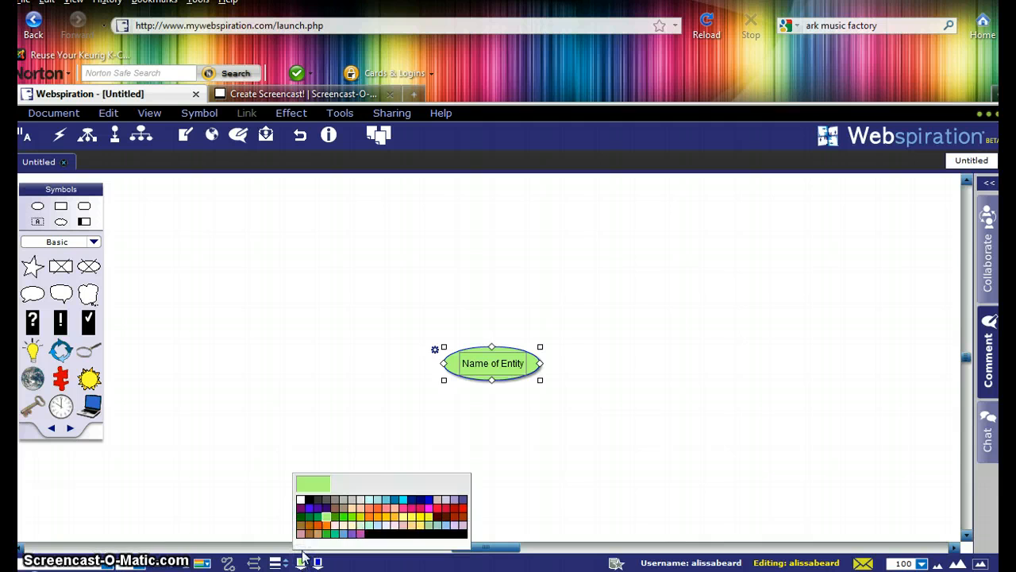
click(325, 509)
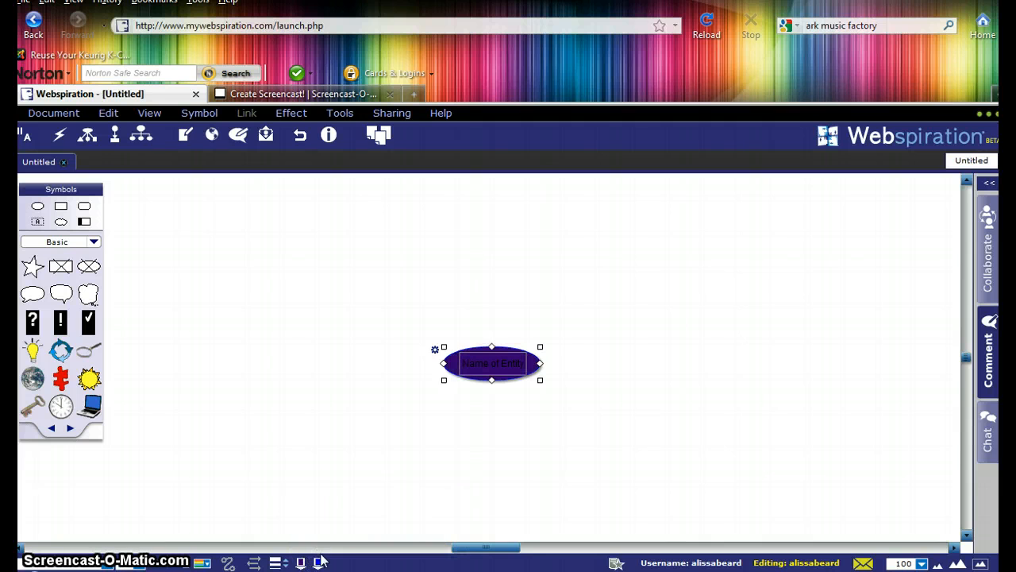
click(319, 562)
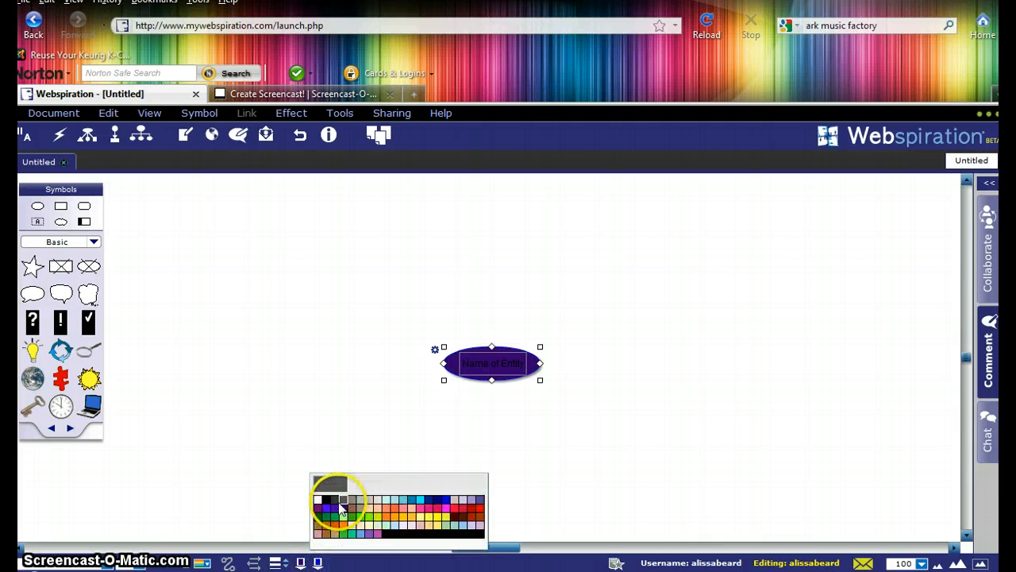
click(340, 507)
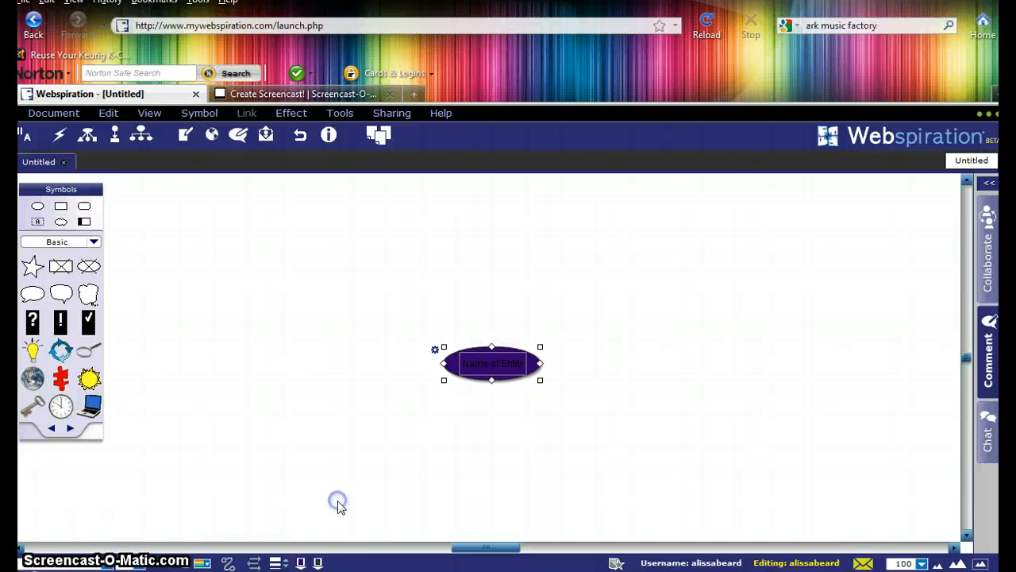
click(204, 562)
click(202, 497)
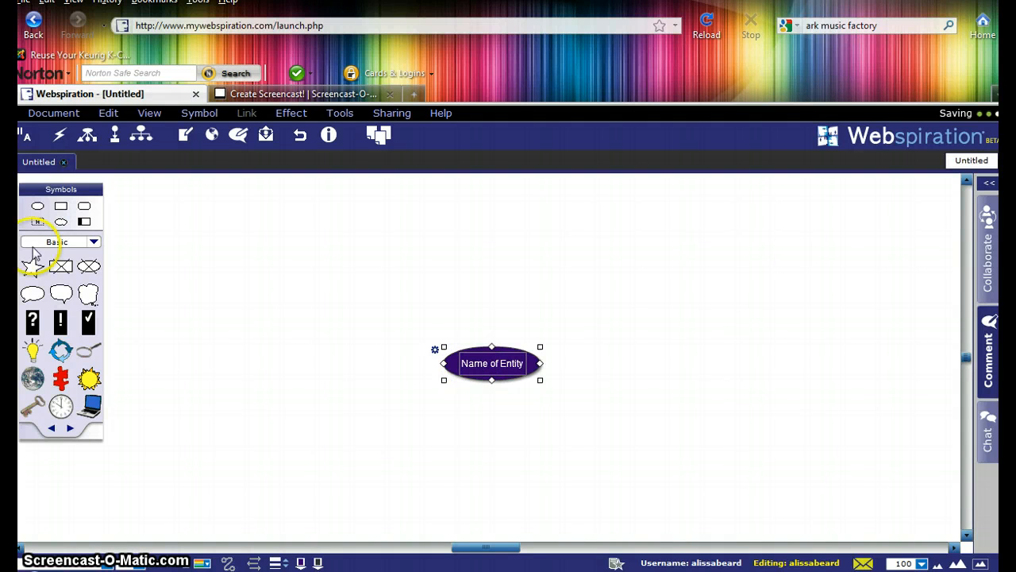
Change the Name of Entity bubble to the Earth photo symbol from the Geography World library and move it higher in the diagram
click(71, 428)
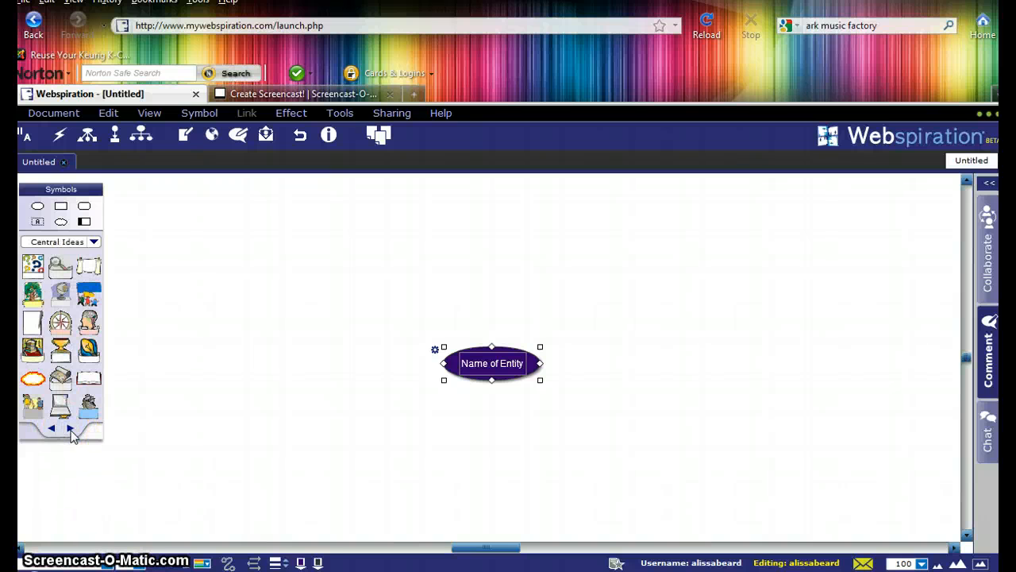
click(71, 429)
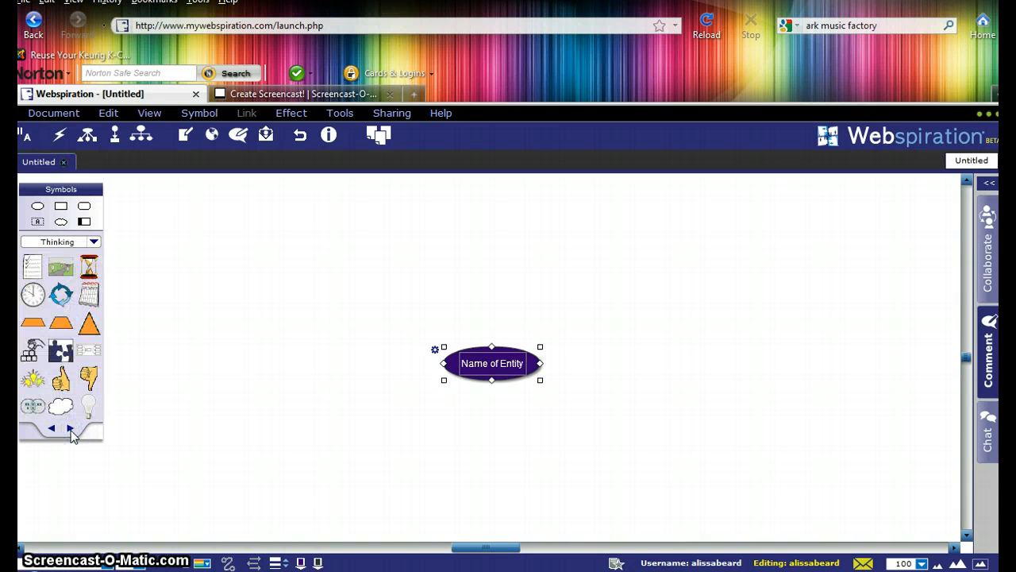
click(70, 429)
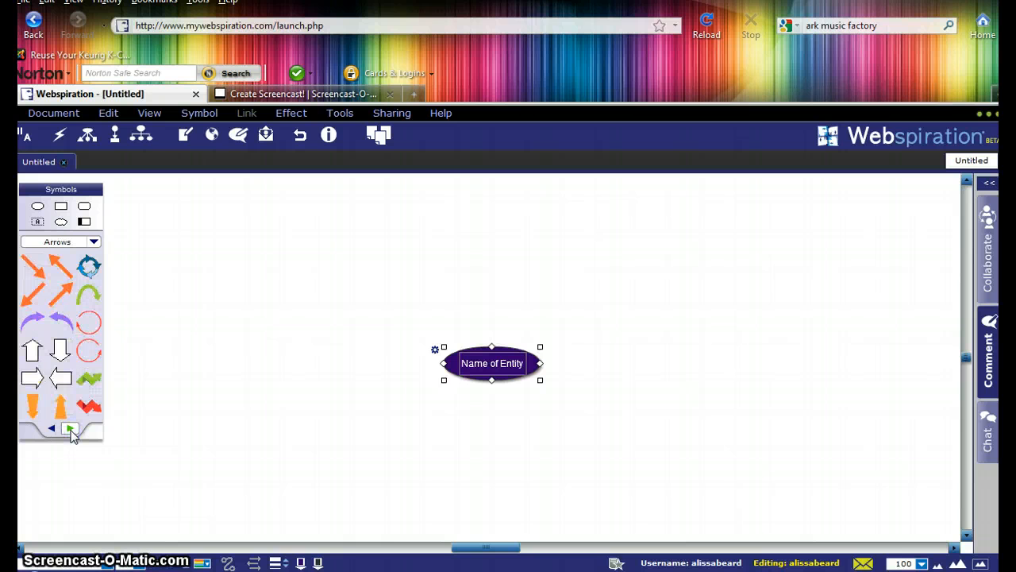
click(71, 429)
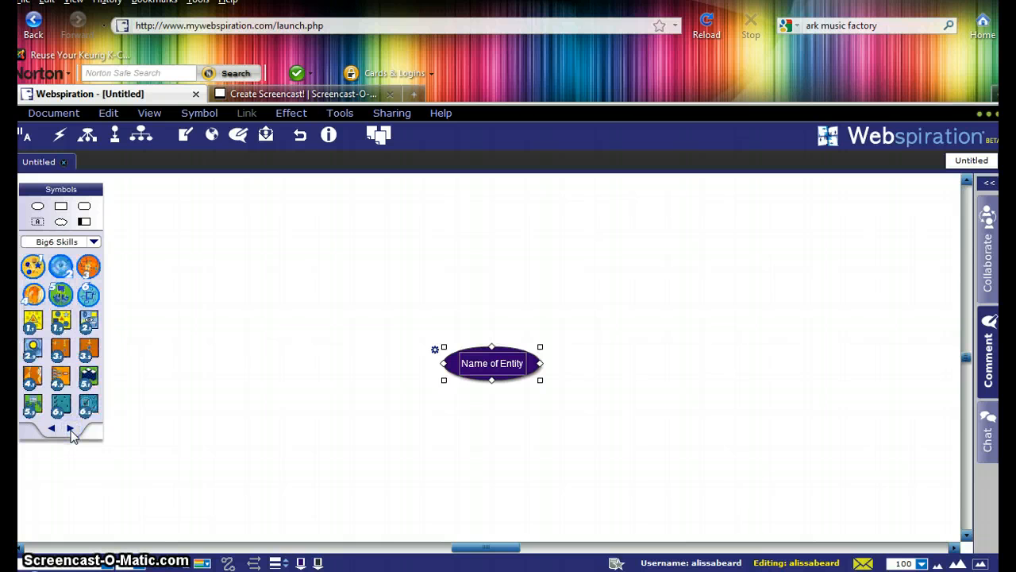
click(94, 242)
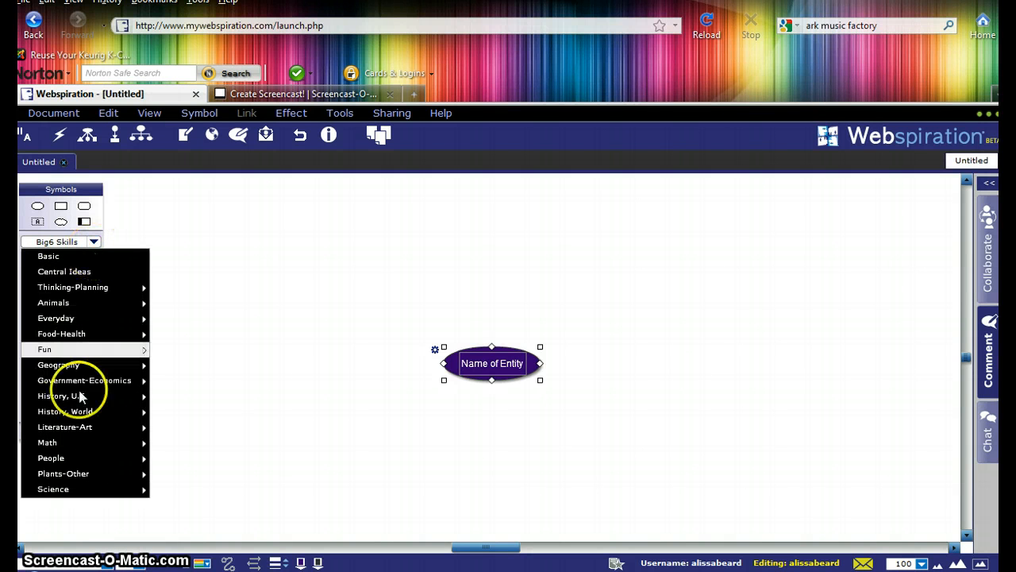
mouse_move(77, 459)
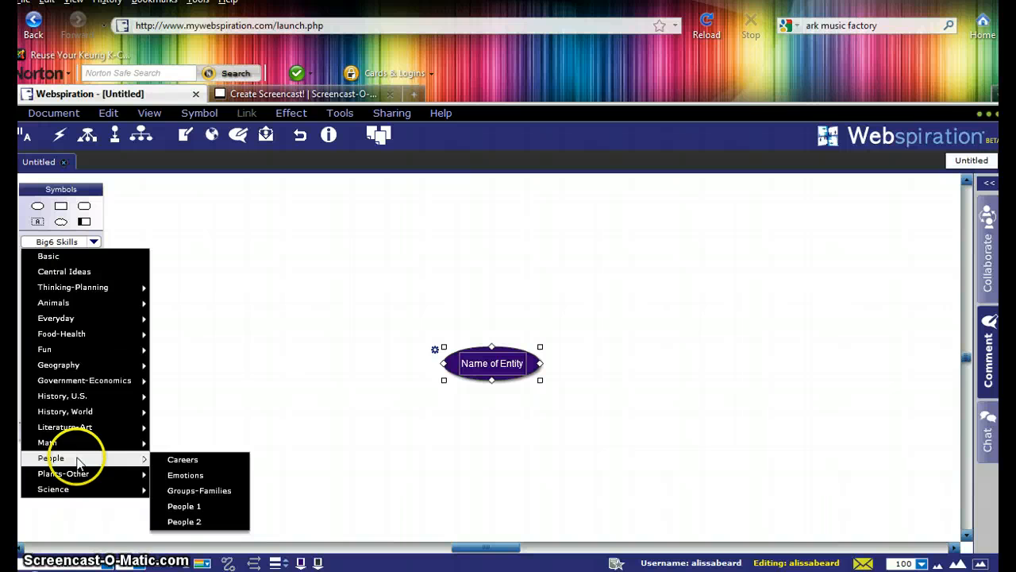
mouse_move(128, 371)
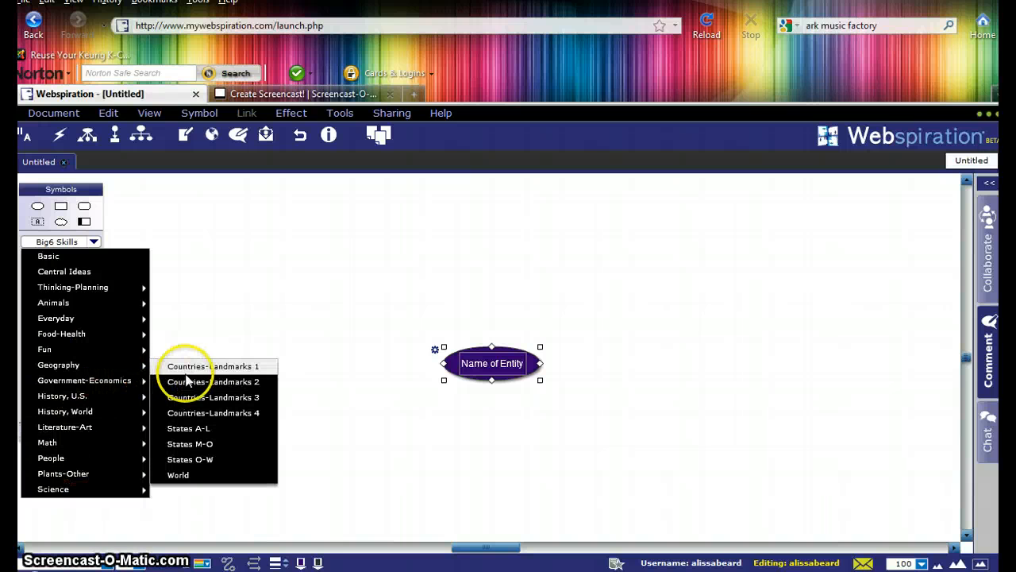
click(181, 476)
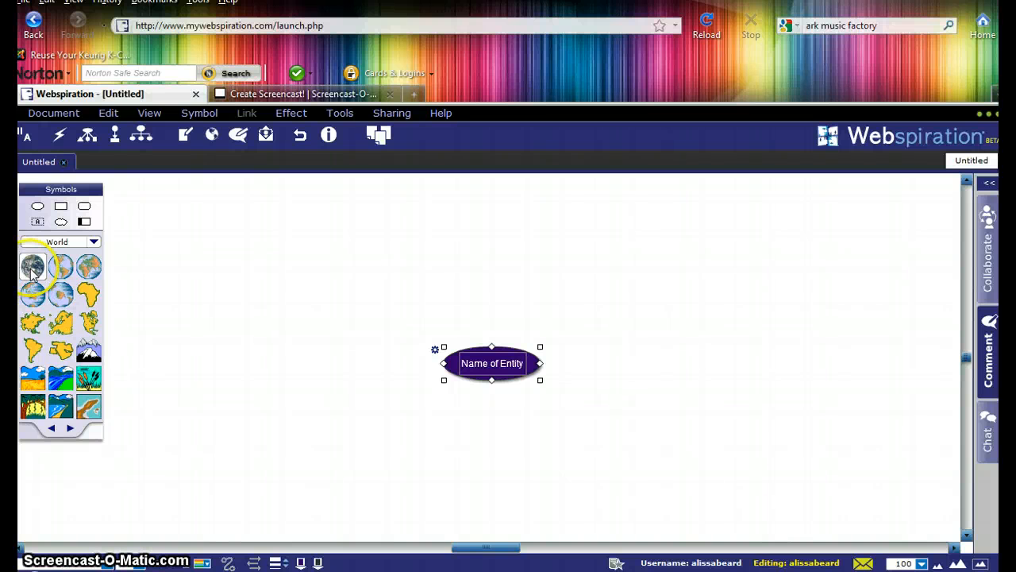
click(32, 267)
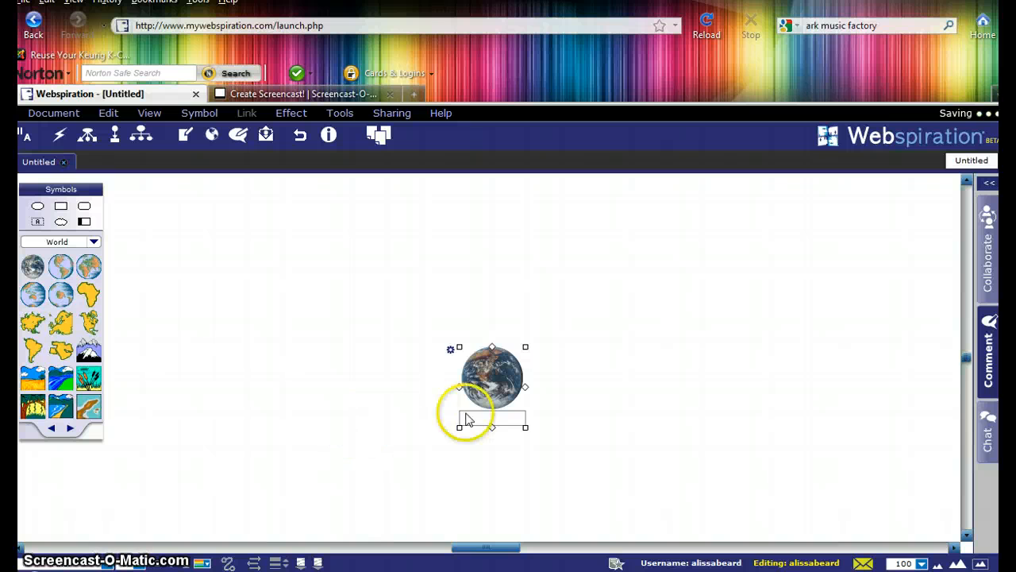
drag(497, 393, 497, 272)
Try retyping "Name of Entity" in black as the Earth symbol's label and erase all of the label text
click(498, 305)
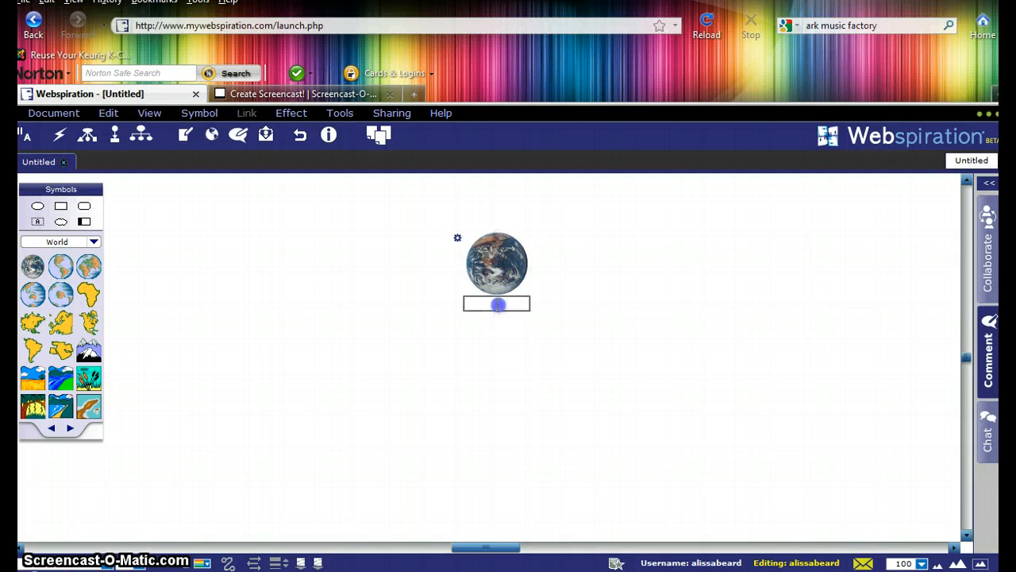
text(Global Warming)
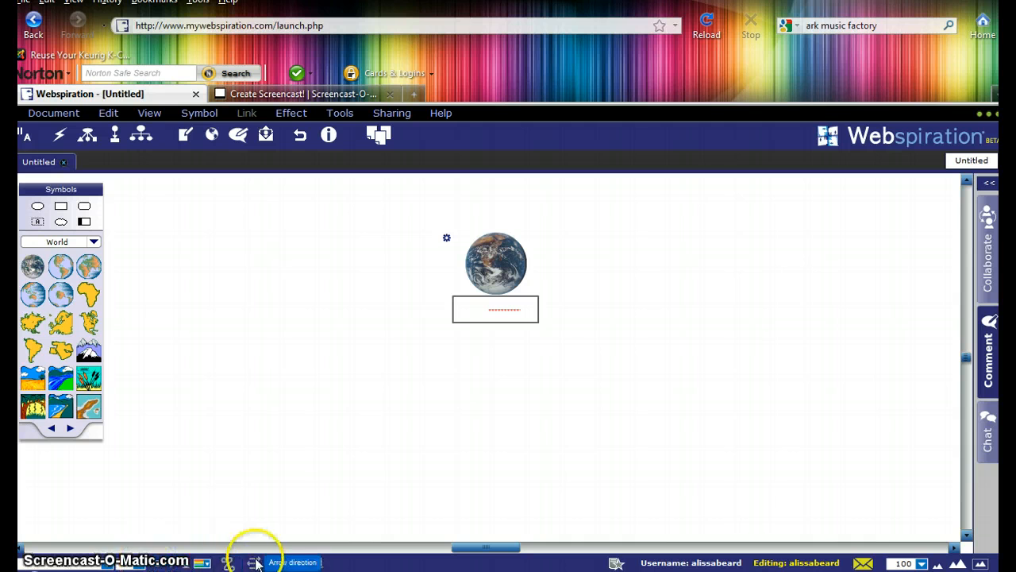
click(202, 562)
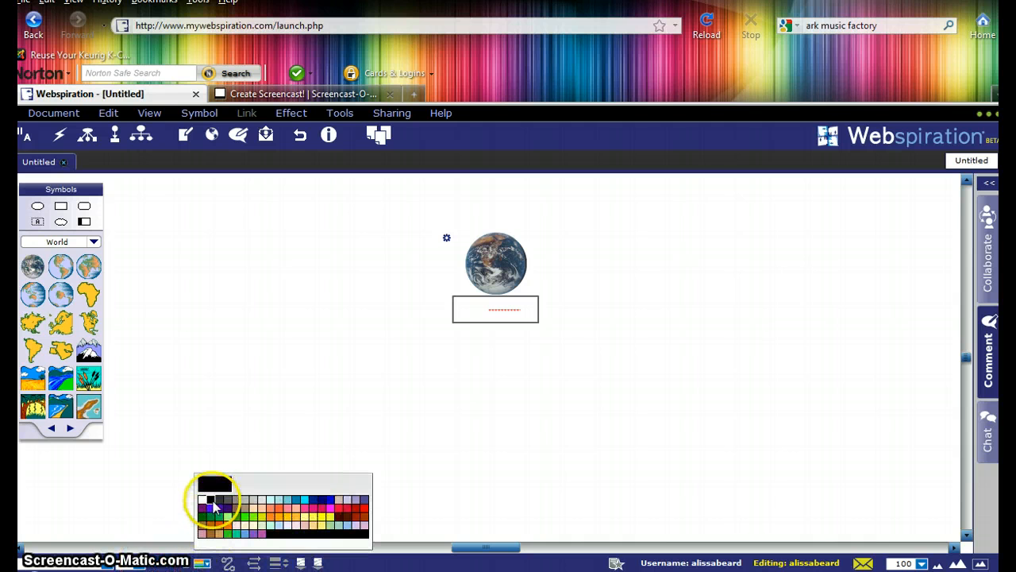
click(209, 502)
click(500, 312)
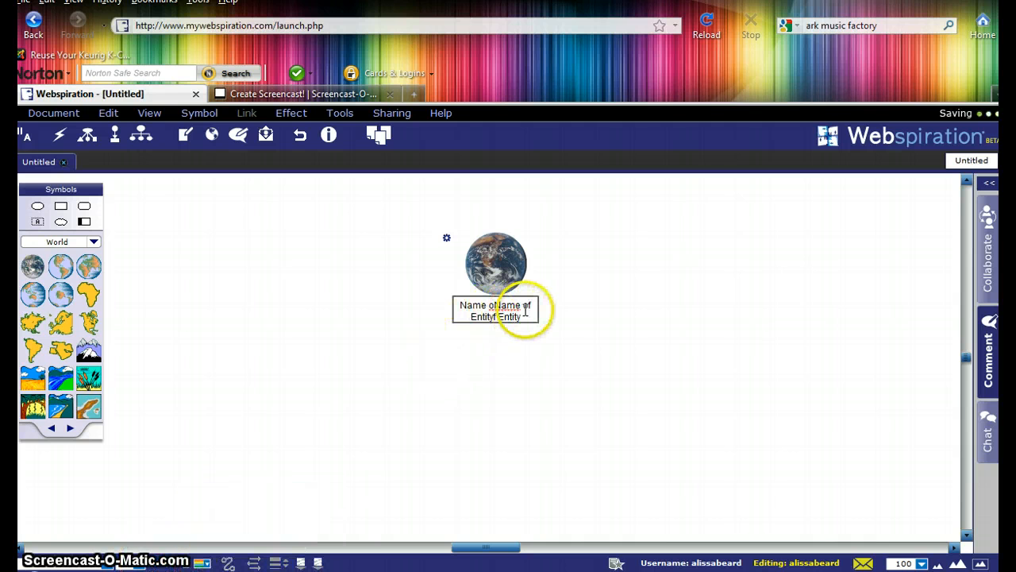
drag(525, 312, 499, 307)
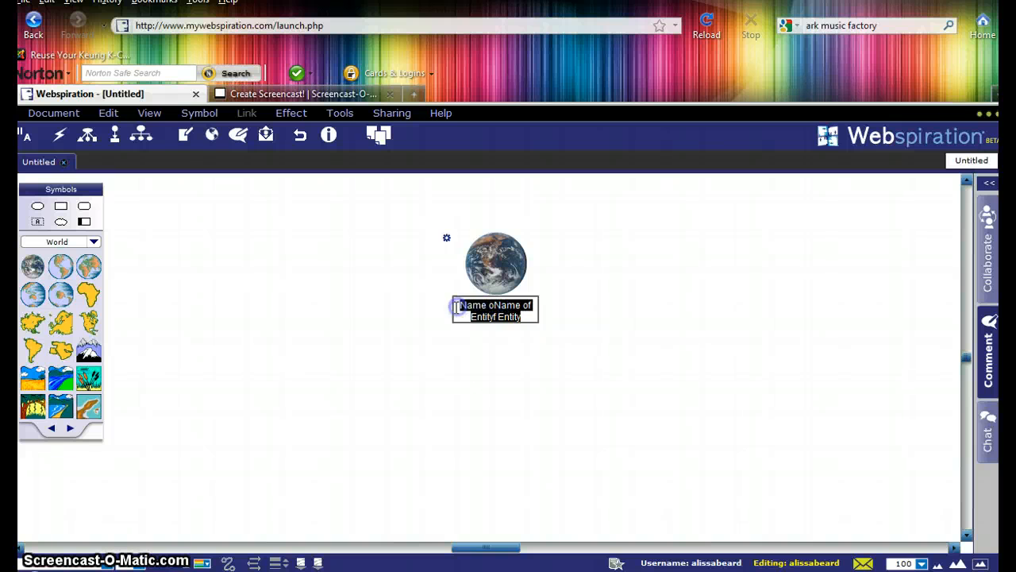
key(BackSpace)
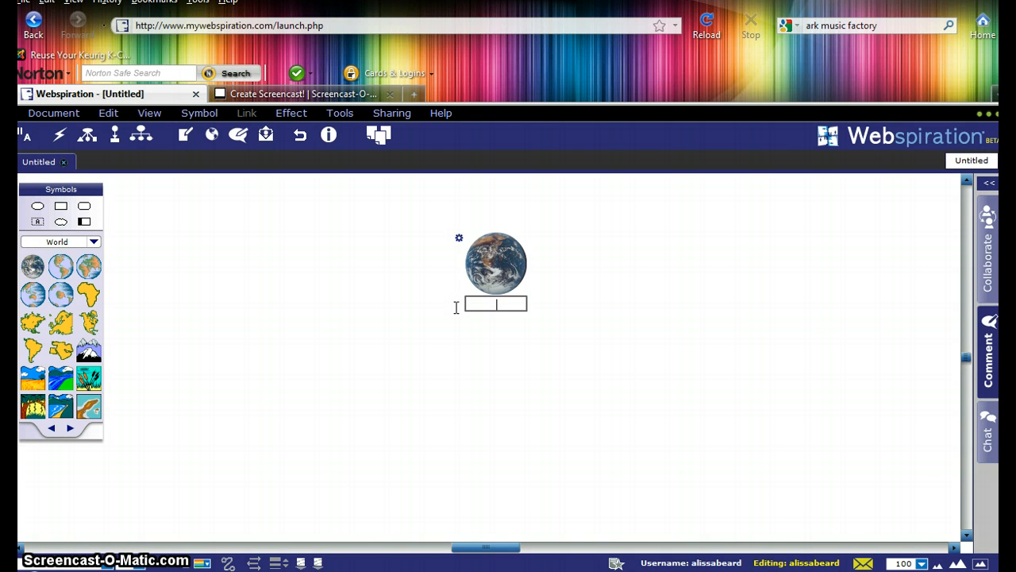
Add a bubble reading "Sole Proprietorship" below and to the left of the Earth symbol
click(357, 388)
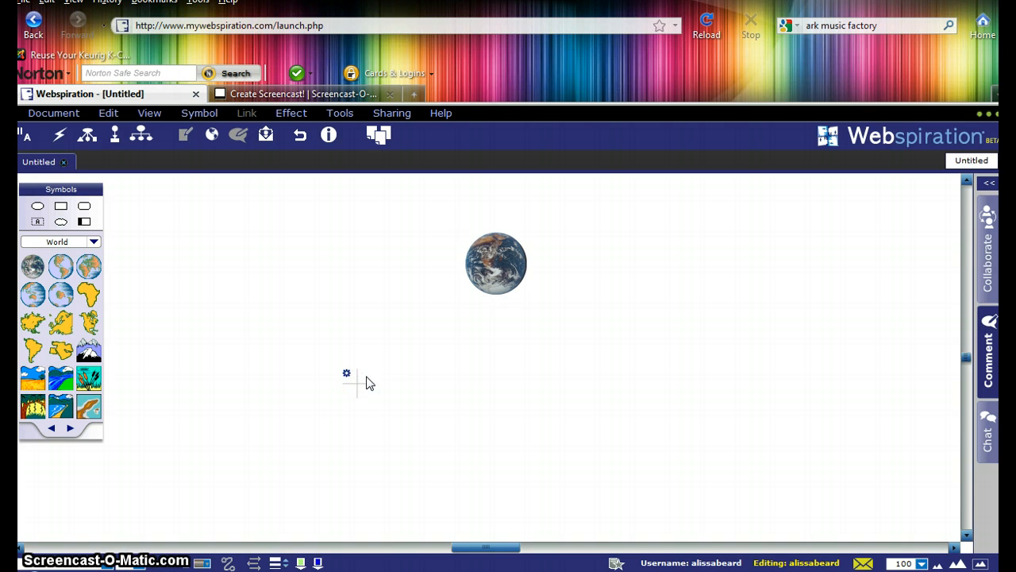
text(Sole)
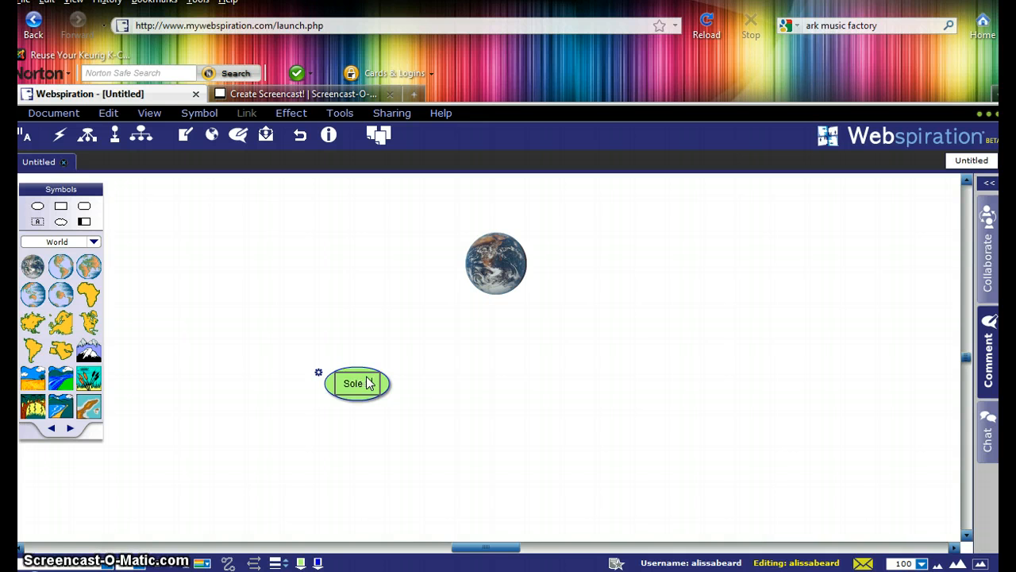
text( Proprietorship)
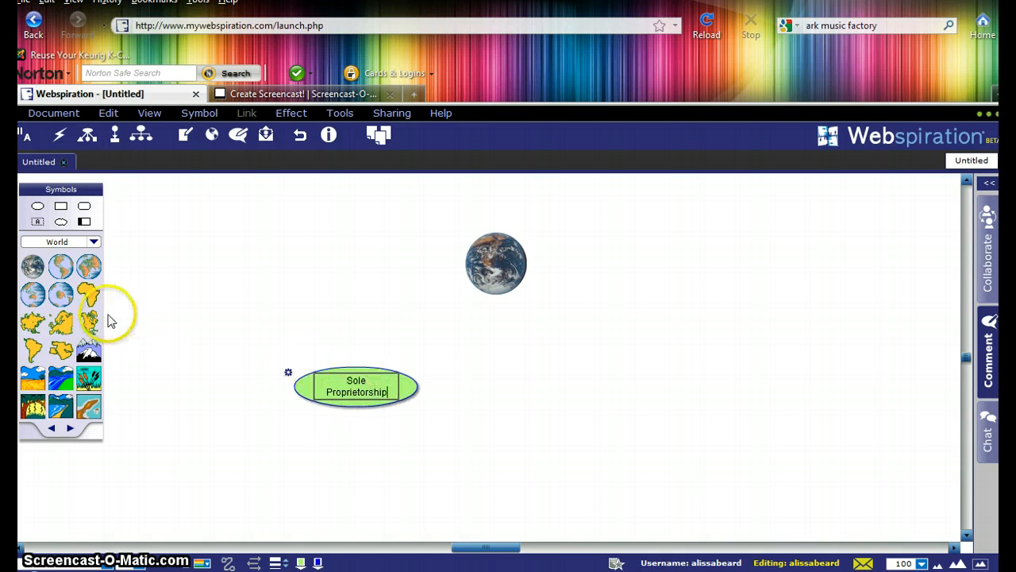
Change the Sole Proprietorship bubble to the Europe map symbol and label the Earth symbol "Name of Entity"
click(63, 327)
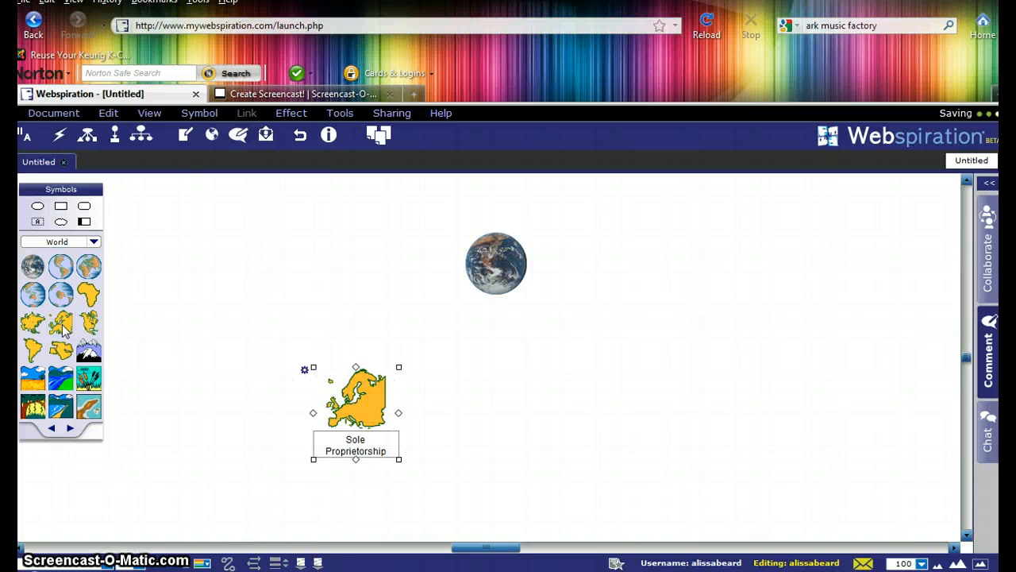
click(491, 295)
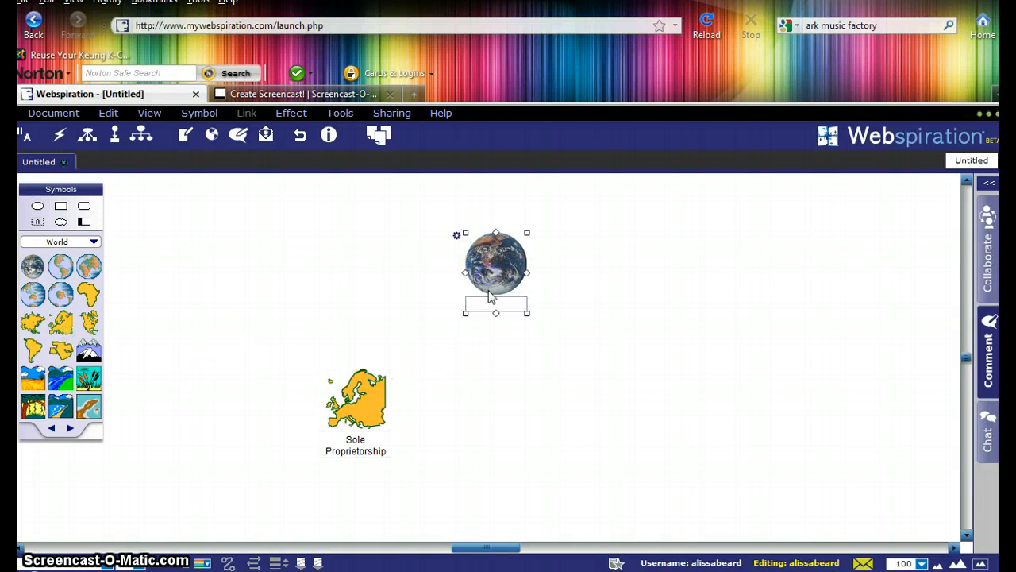
click(492, 306)
text(Name of)
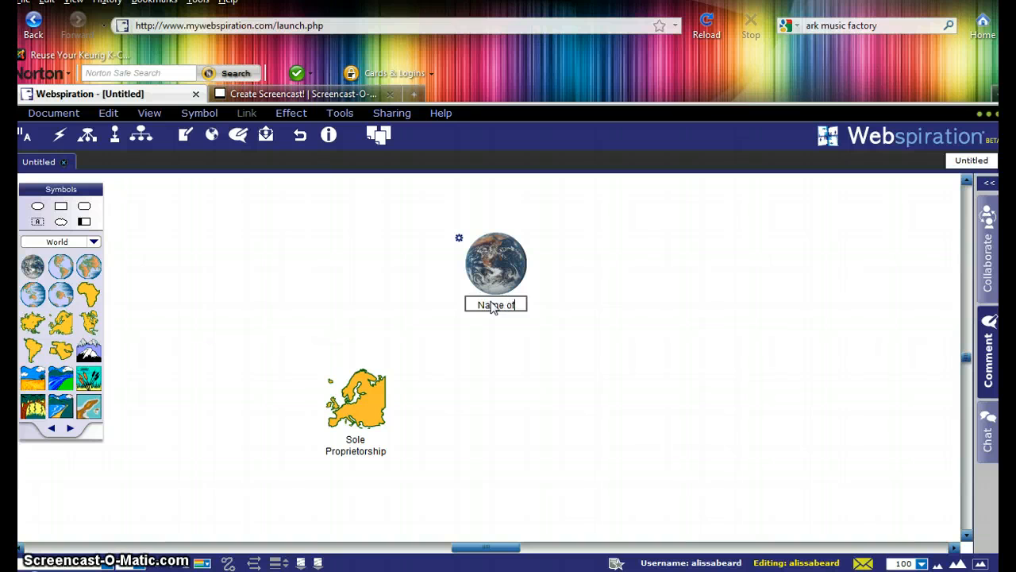
text( Entity)
click(458, 362)
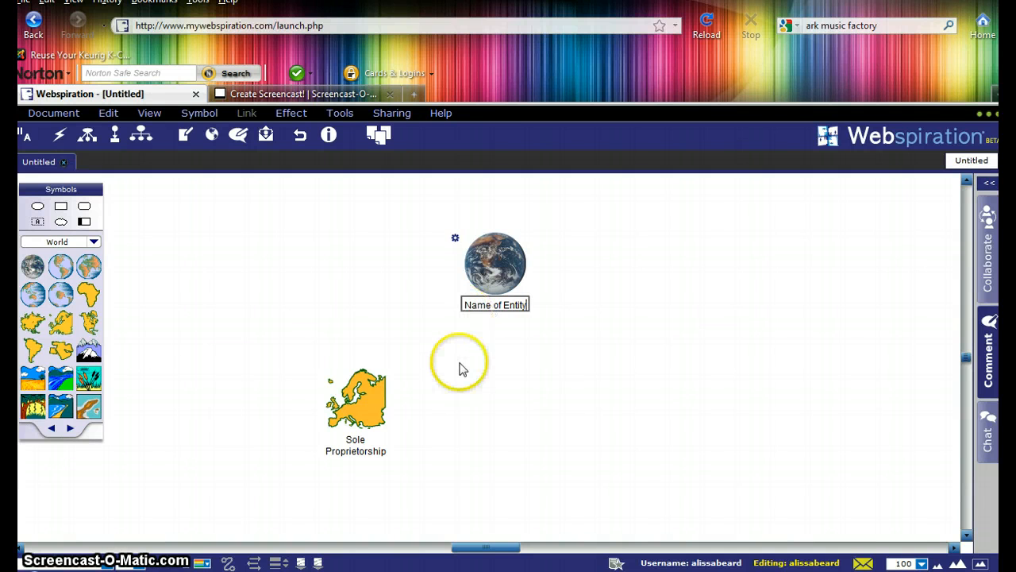
click(459, 328)
Link the Earth symbol to Sole Proprietorship and move the Europe symbol to just below the Earth
click(498, 242)
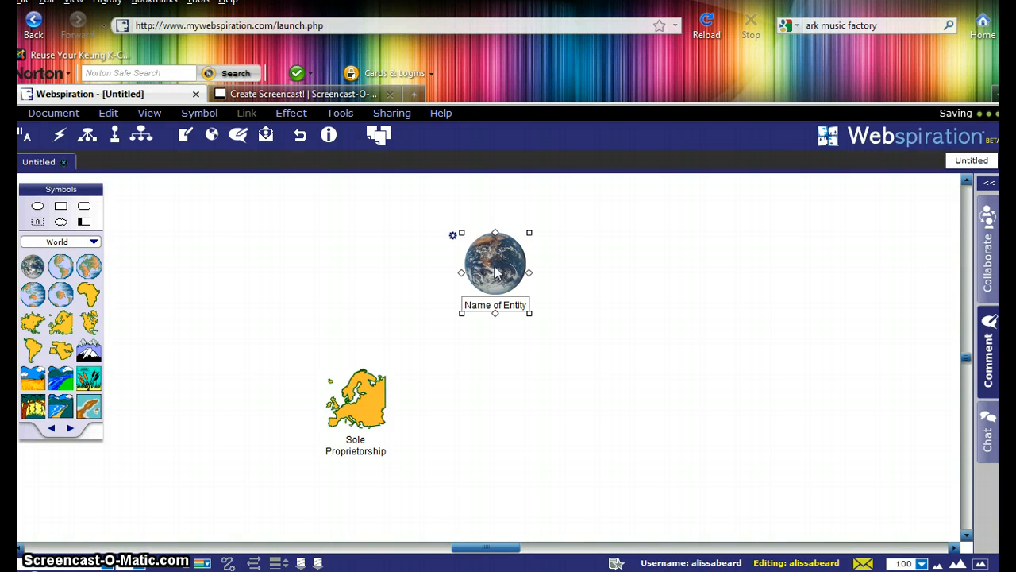
click(115, 136)
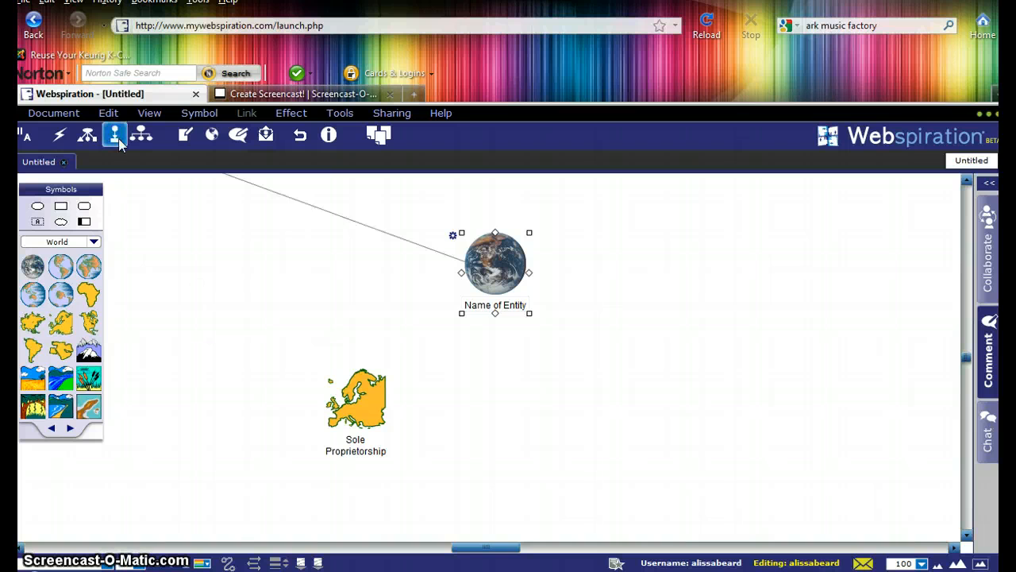
click(306, 422)
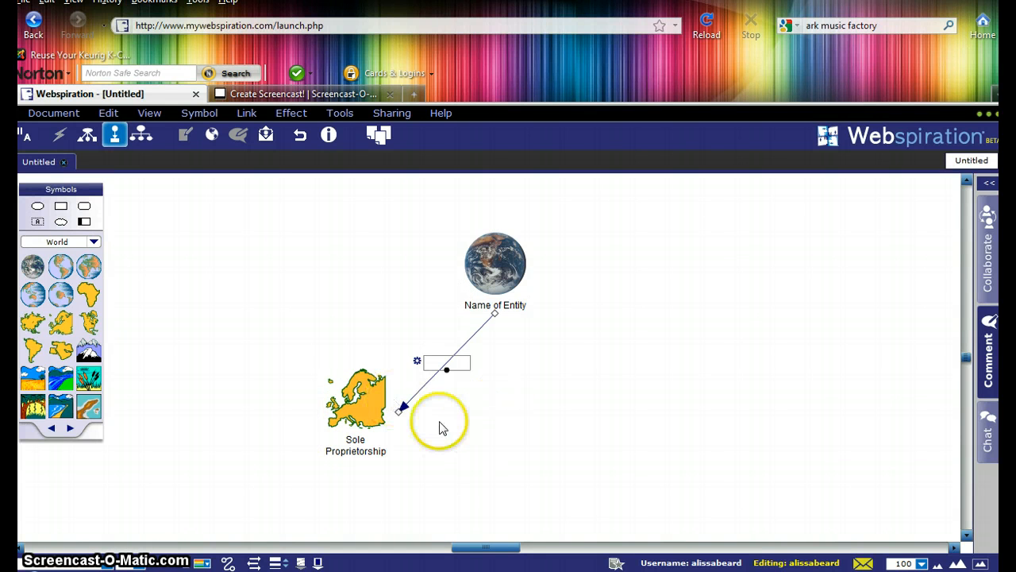
drag(399, 411, 358, 365)
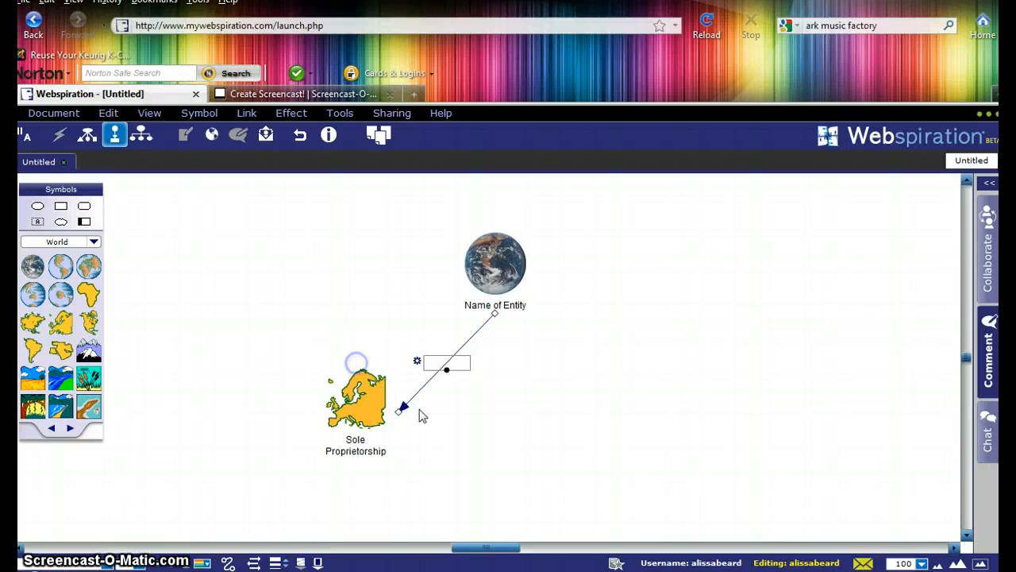
mouse_move(404, 411)
mouse_down()
mouse_move(394, 399)
mouse_move(414, 457)
mouse_move(528, 440)
mouse_move(469, 423)
mouse_up()
Add a bubble reading "General Partnership" to the right of Sole Proprietorship and change it to the South America map symbol
click(613, 382)
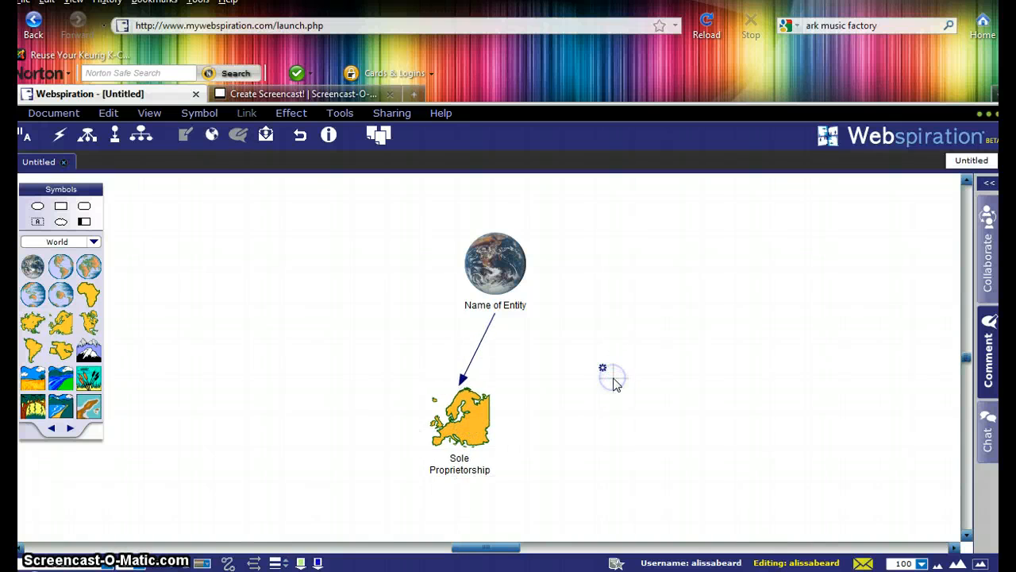
text(General)
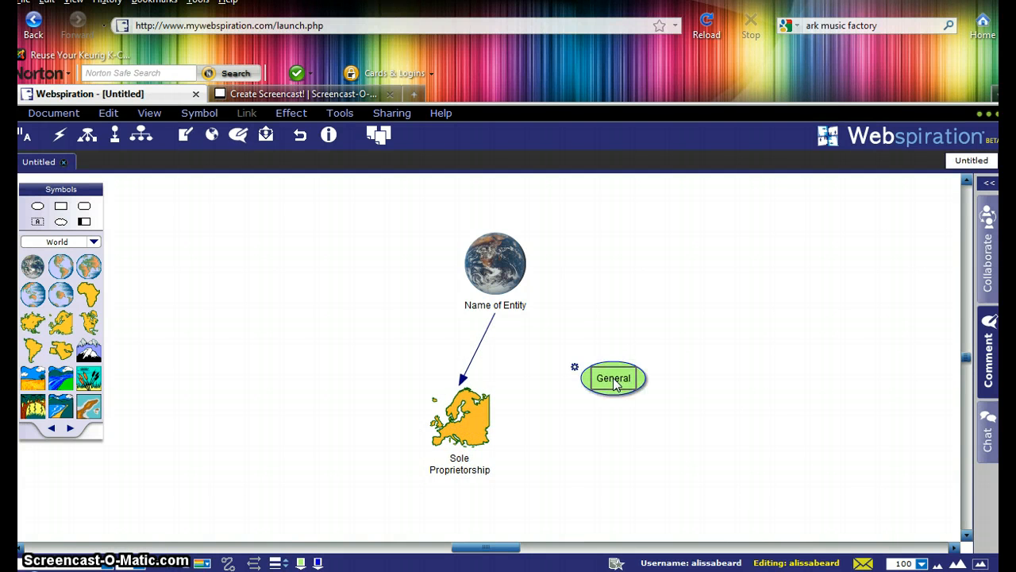
text( Partnershi)
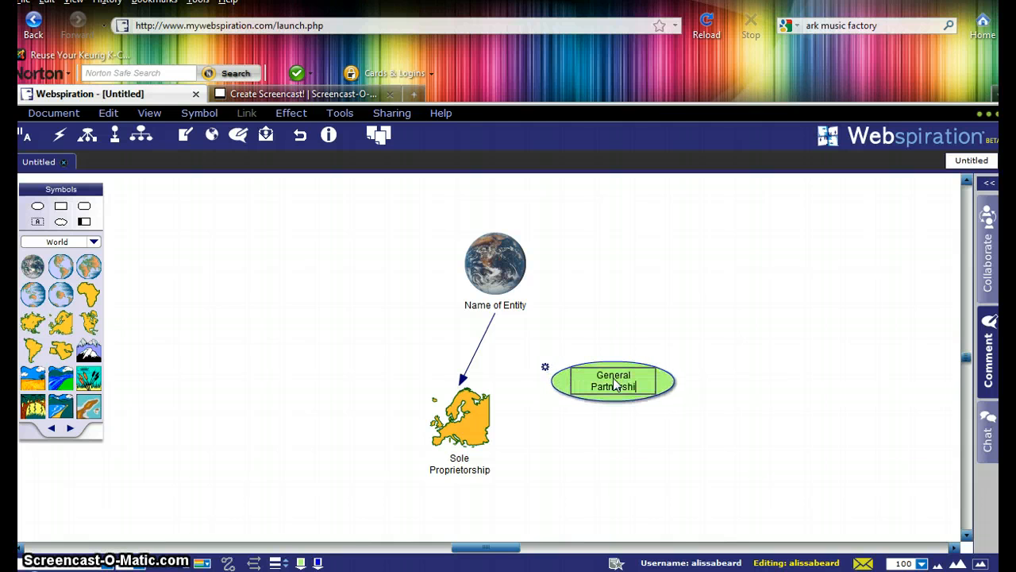
text(p)
click(33, 350)
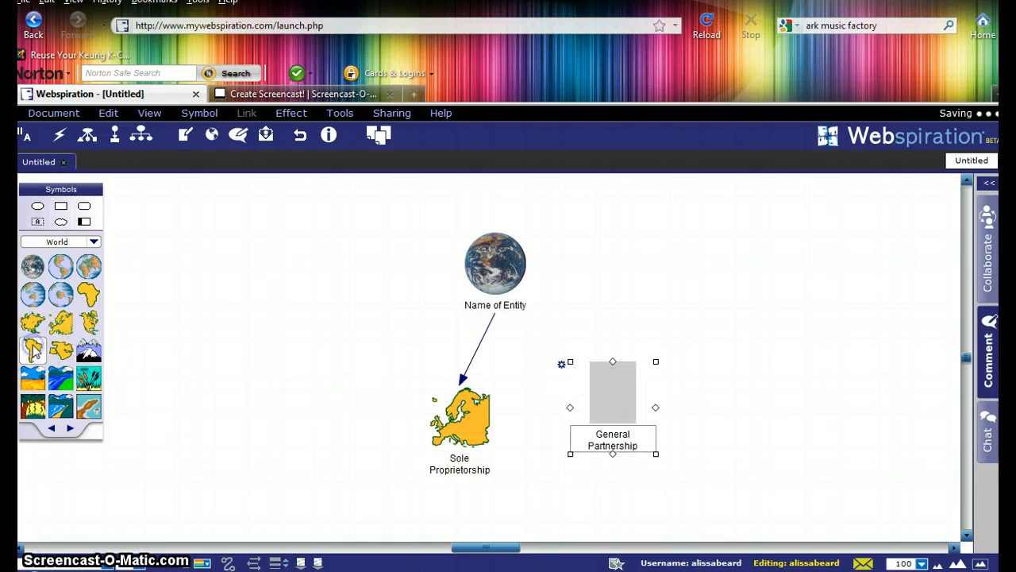
Link the Name of Entity symbol to the General Partnership symbol
click(498, 270)
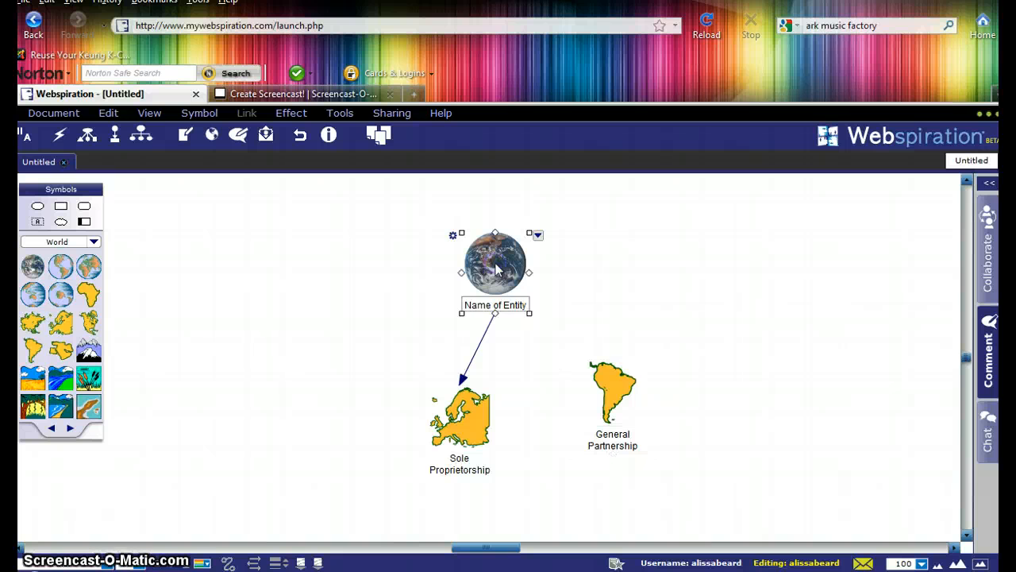
click(115, 135)
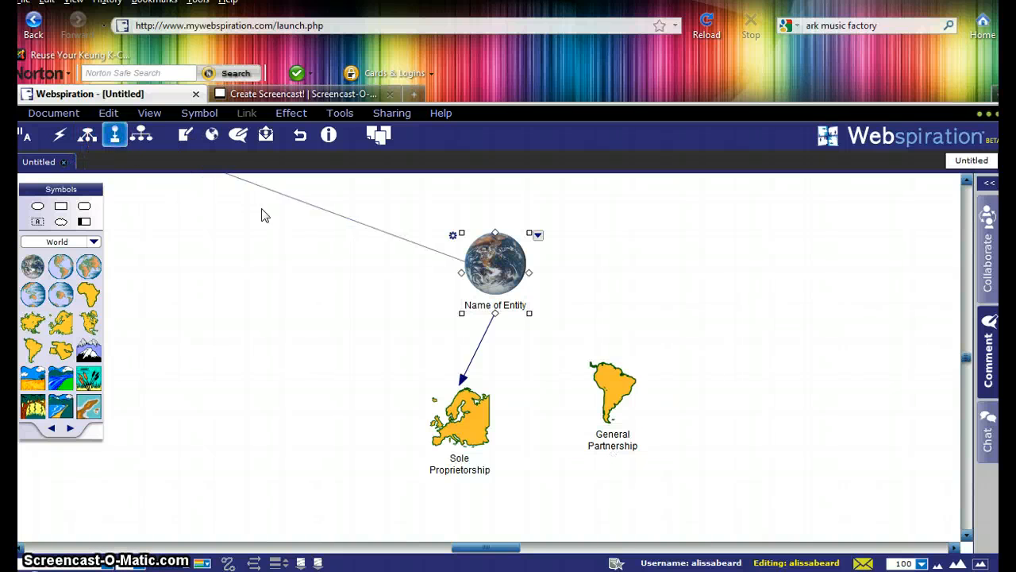
click(610, 388)
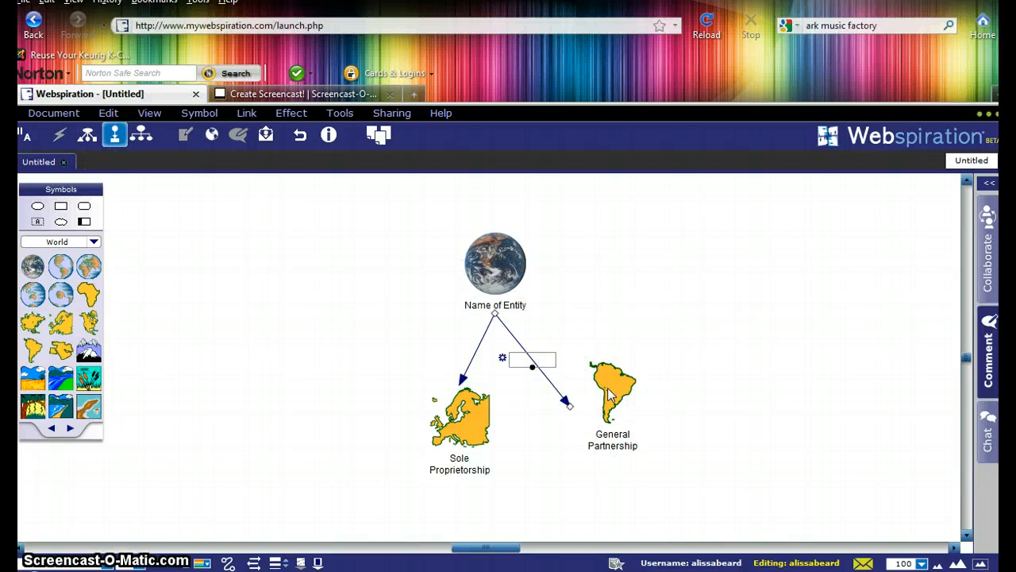
click(591, 439)
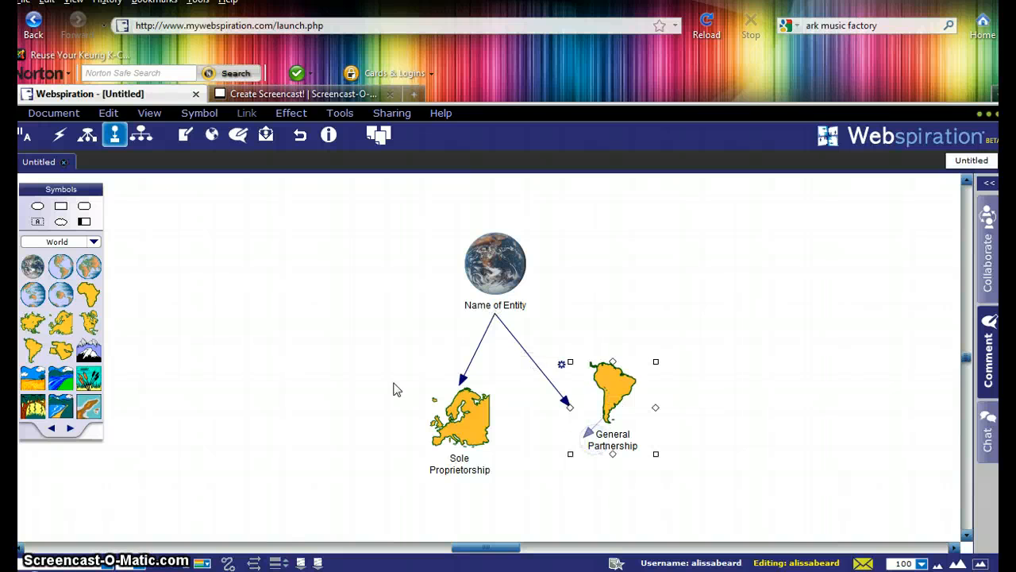
click(613, 389)
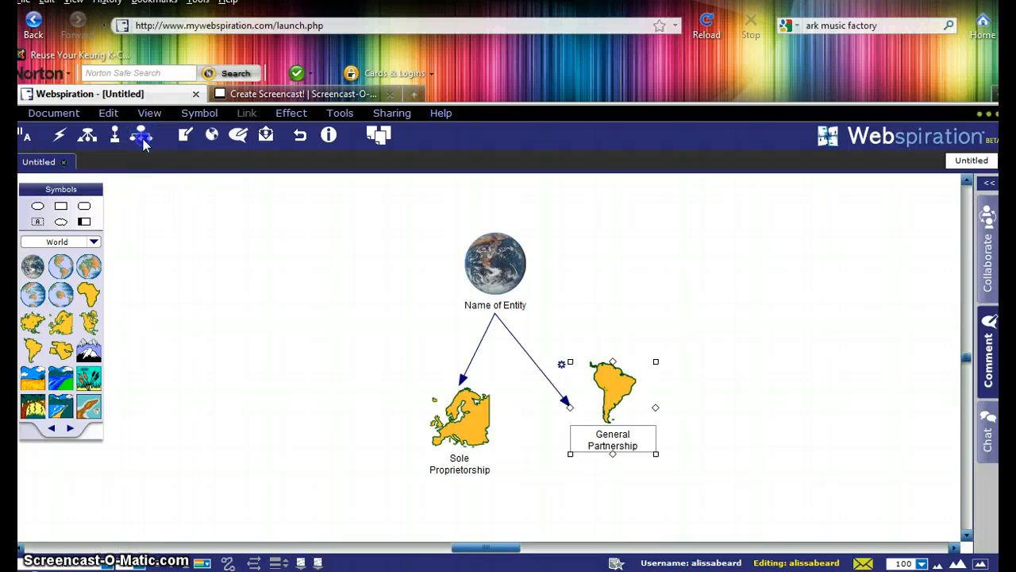
Arrange the diagram using straight links
click(142, 136)
click(309, 342)
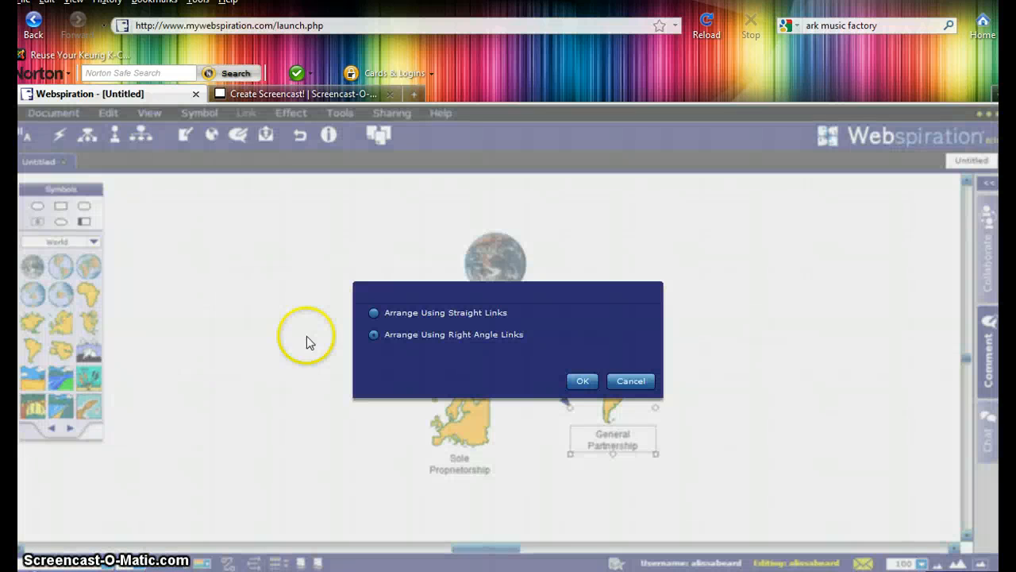
click(374, 312)
click(613, 388)
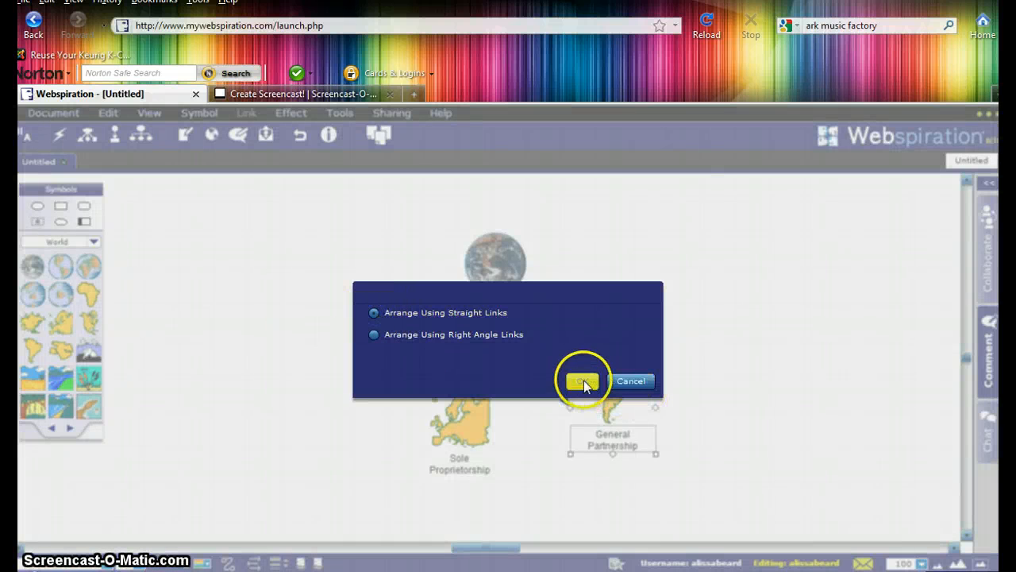
click(583, 380)
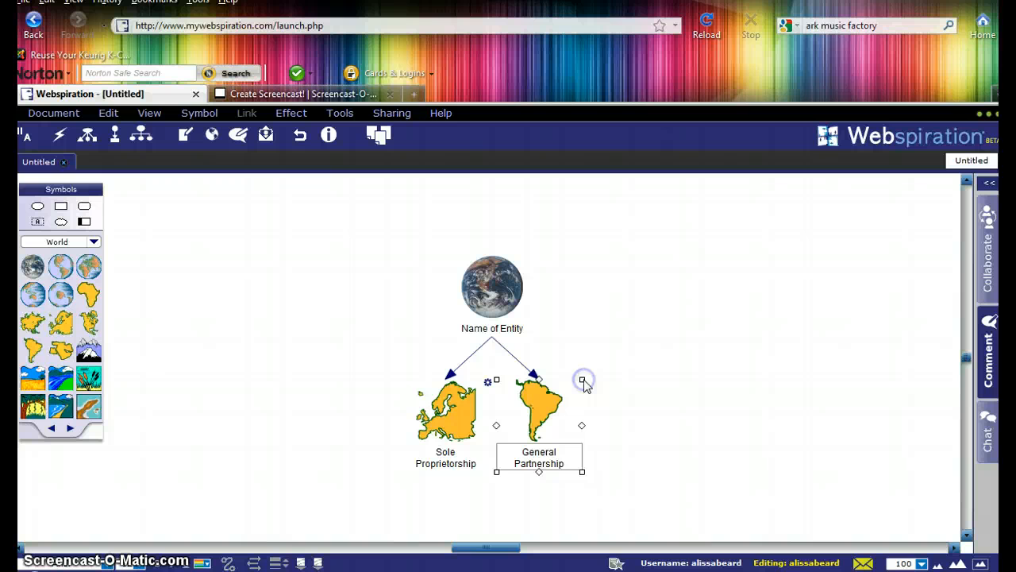
Rearrange the diagram using right angle links
click(141, 136)
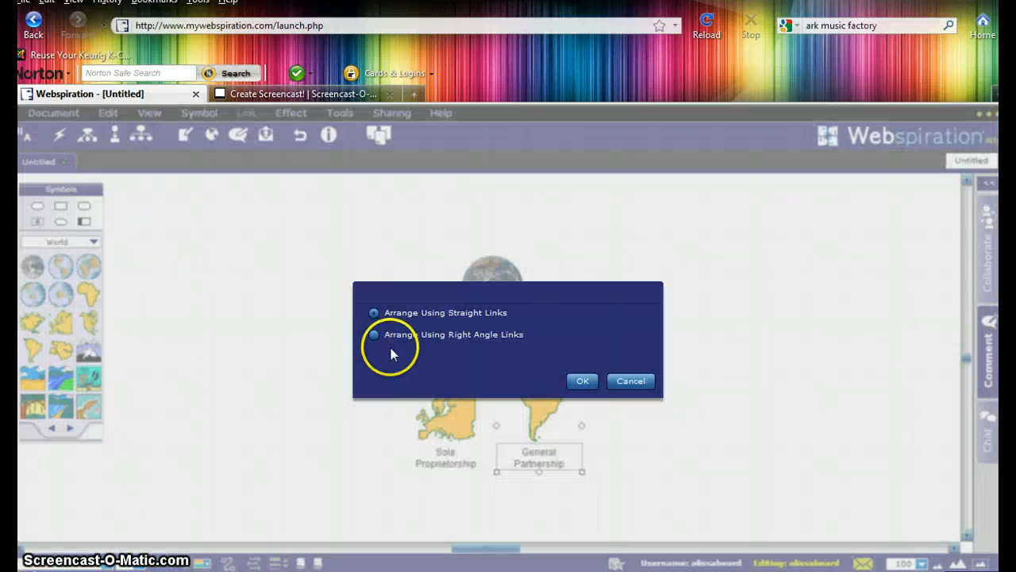
click(374, 335)
click(582, 382)
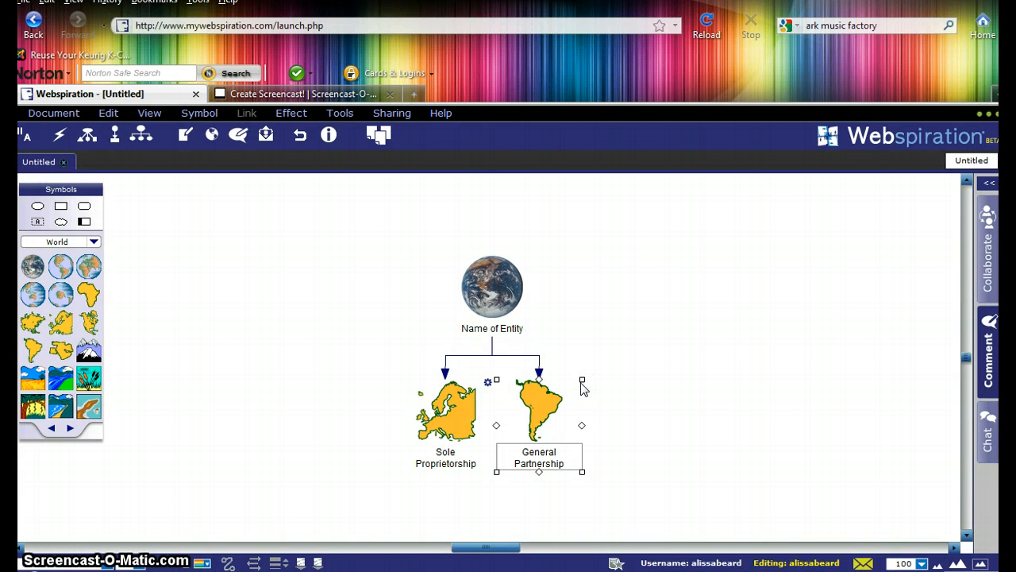
Show the Government 1 symbol library and label the link leading to Sole Proprietorship "types"
click(70, 430)
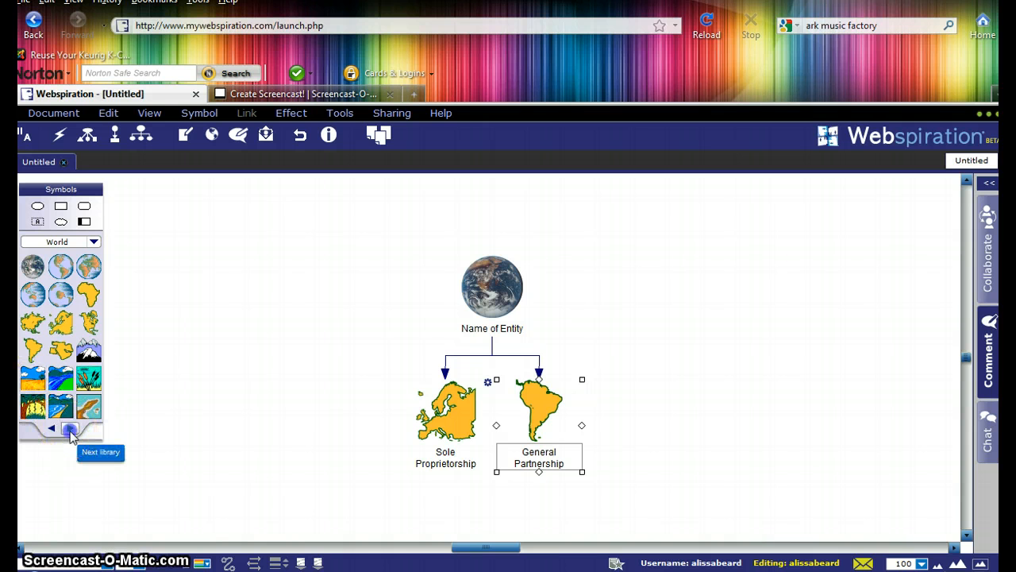
click(463, 357)
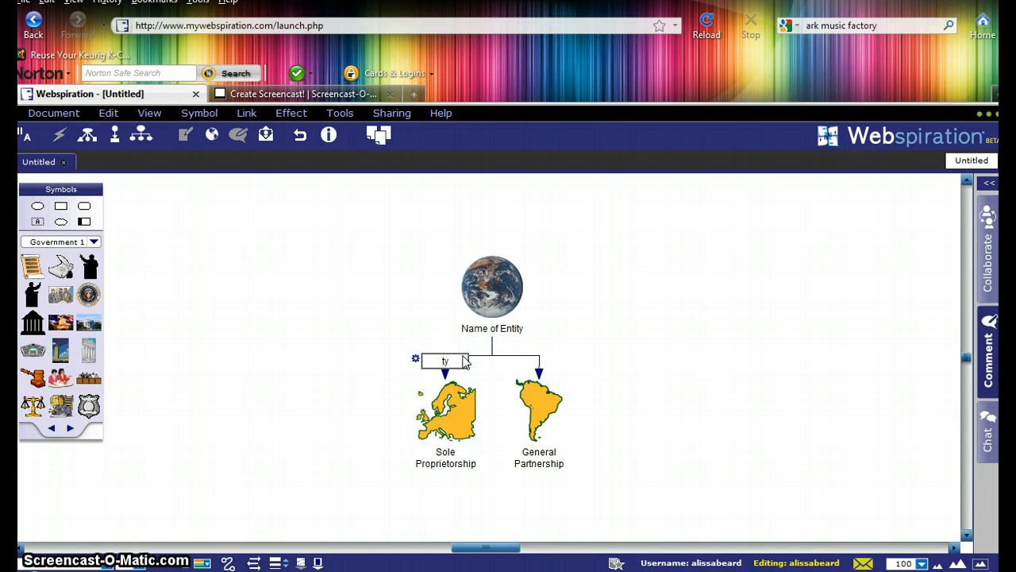
click(347, 328)
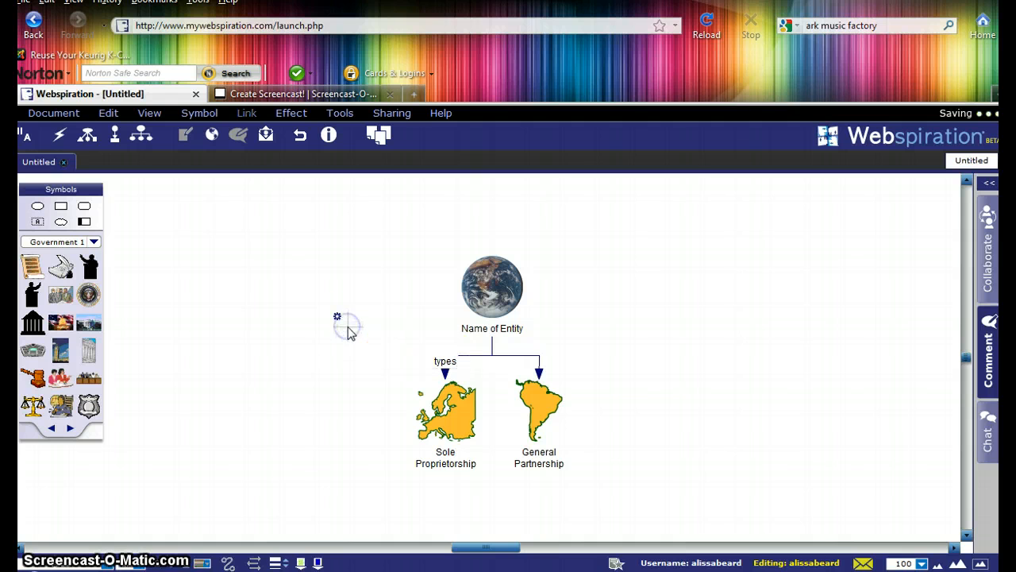
Try to recolor the "types" link's line red
click(446, 362)
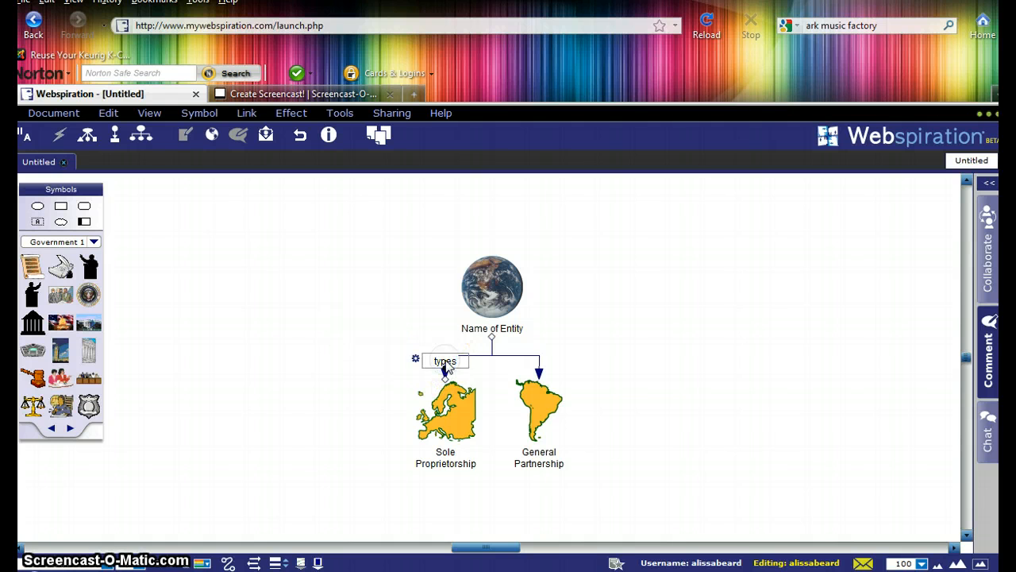
click(458, 361)
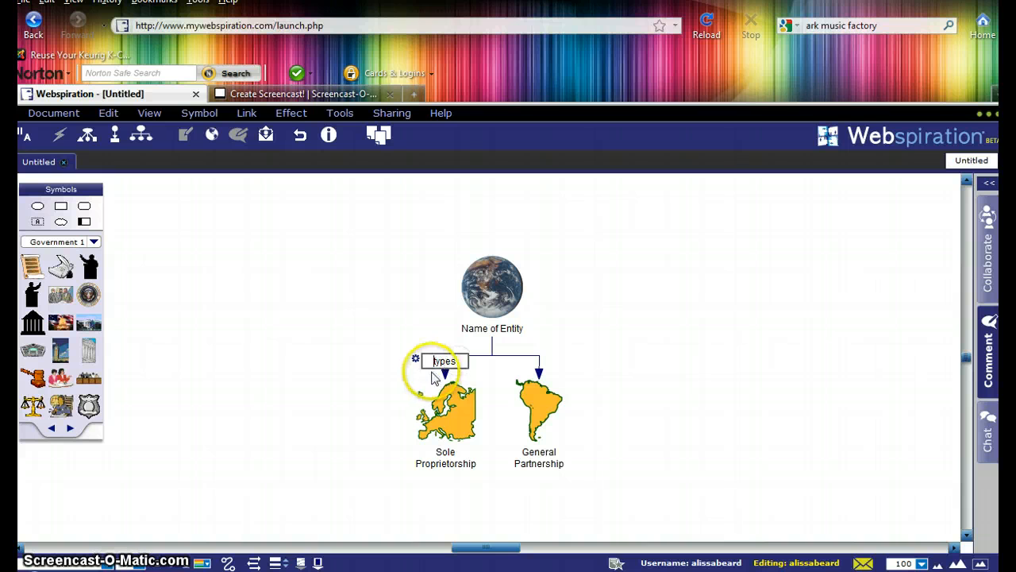
click(427, 362)
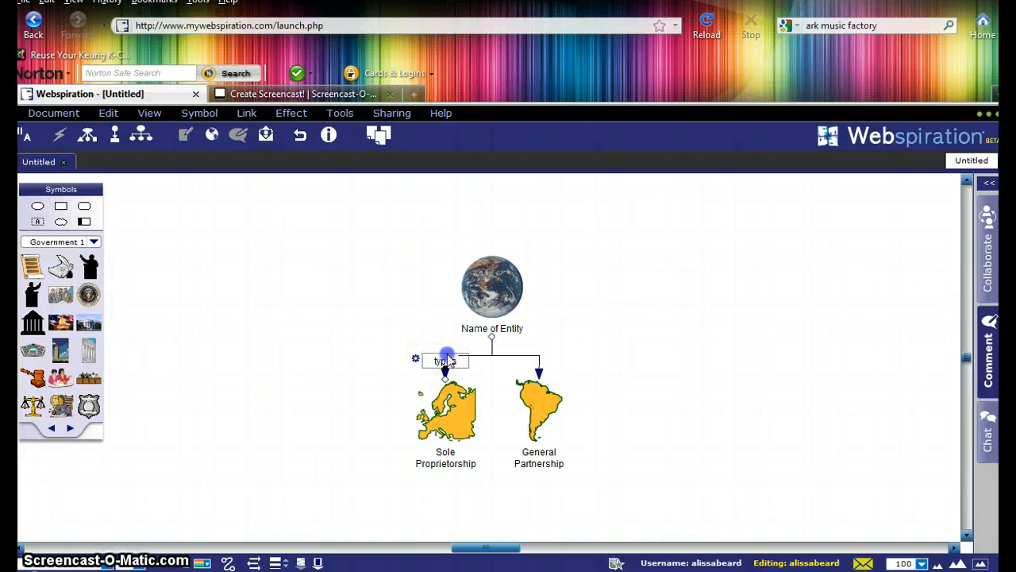
click(492, 358)
click(318, 562)
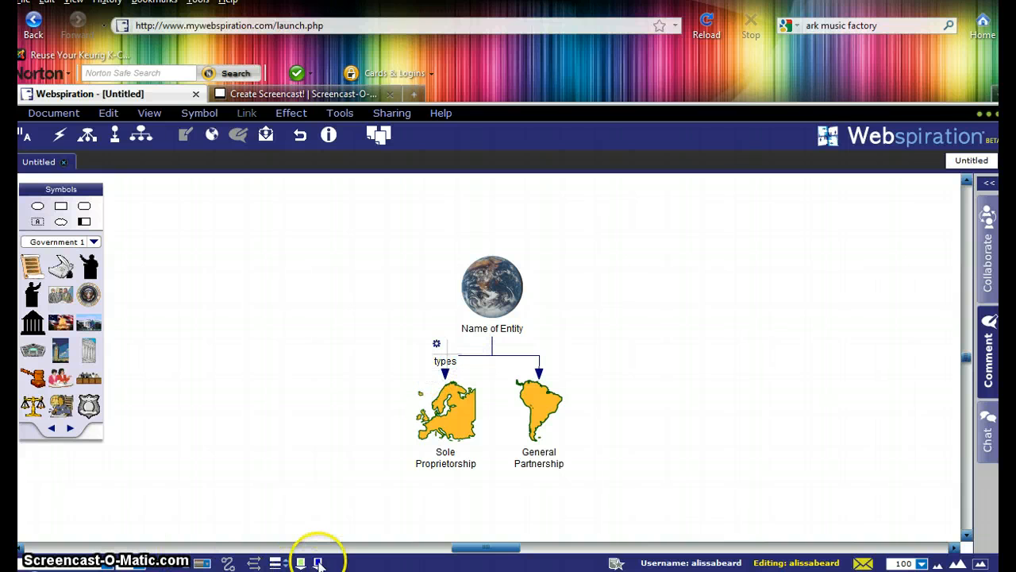
click(320, 534)
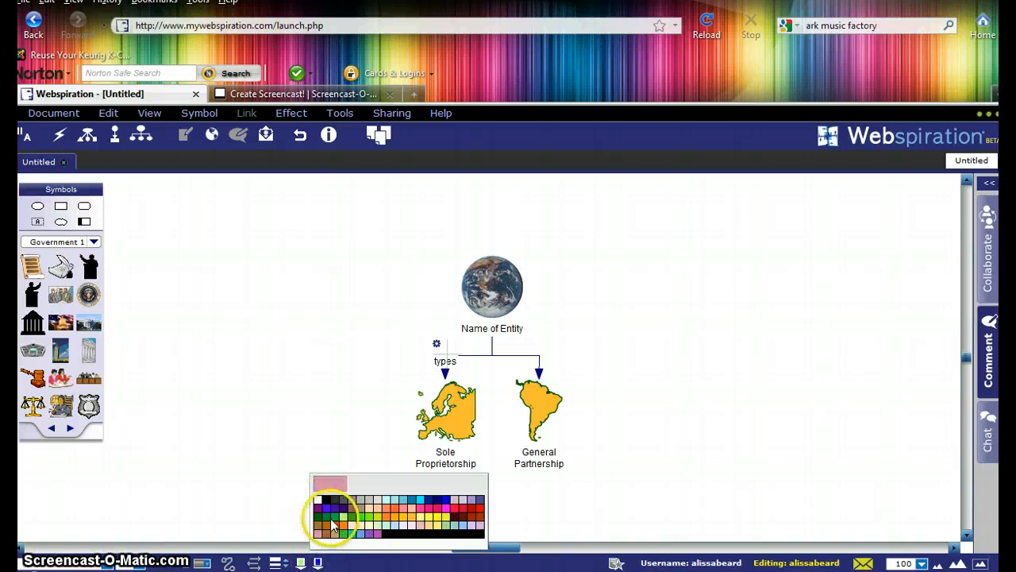
click(480, 508)
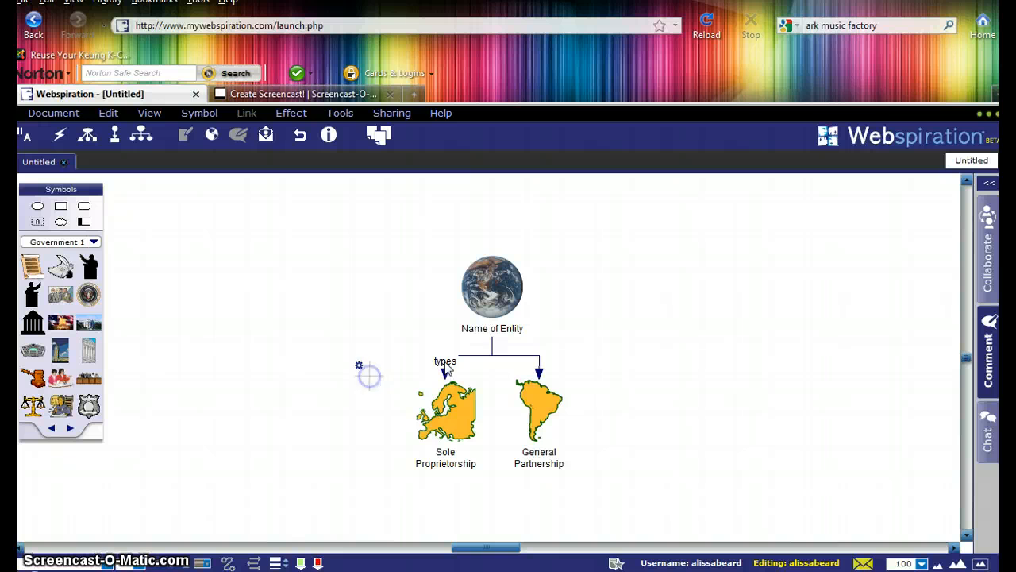
Select the link from Name of Entity to Sole Proprietorship and set its line color to red
click(487, 355)
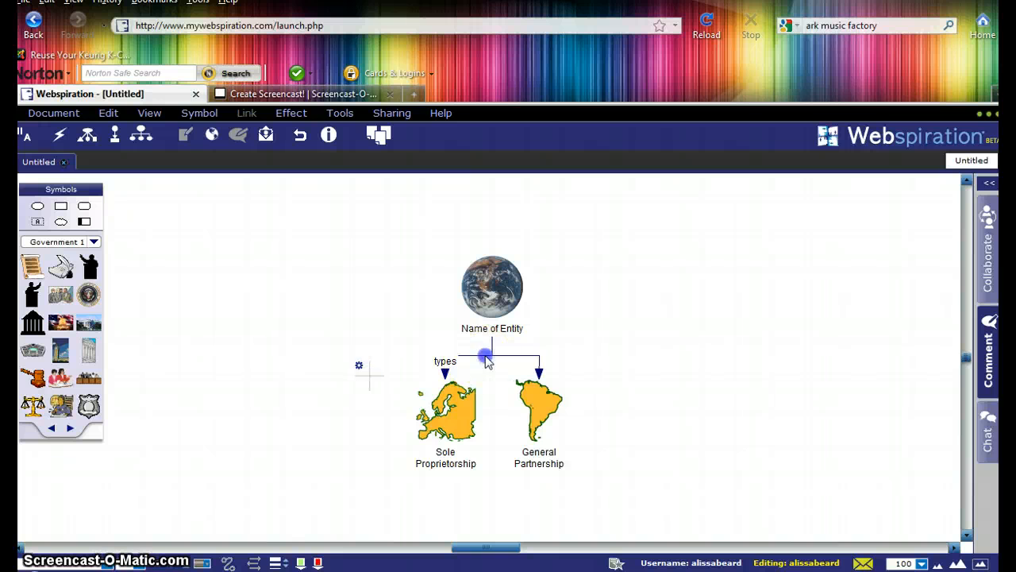
click(317, 562)
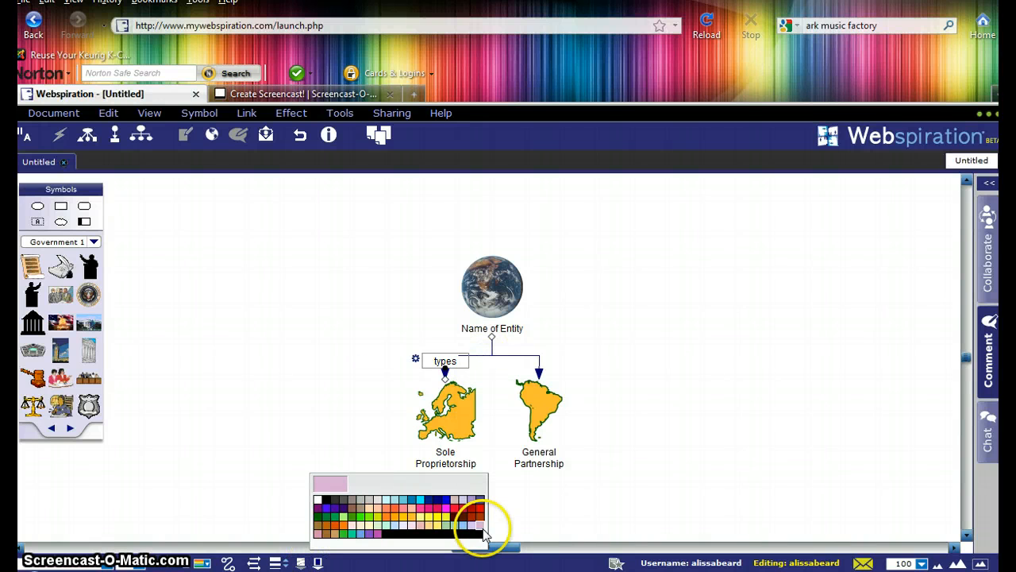
click(476, 503)
click(263, 354)
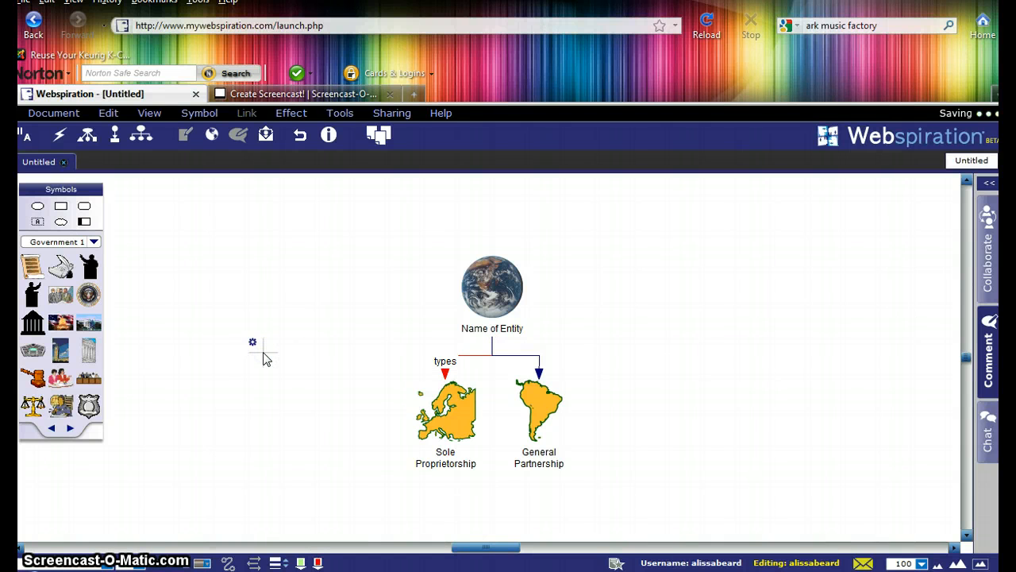
Switch the document from the diagram to the outline view
click(238, 339)
click(26, 137)
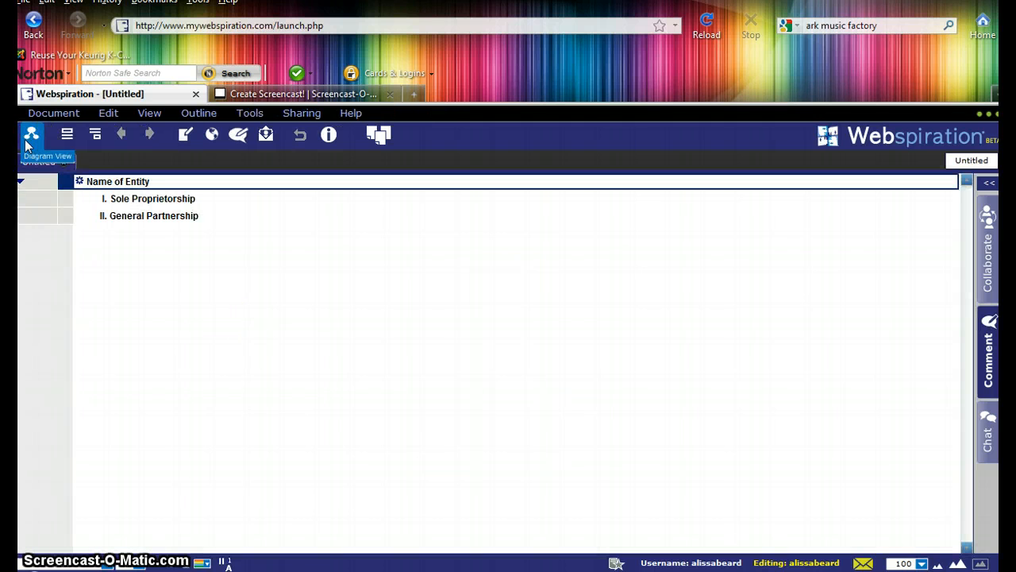
Open the saved document "Long Arm Statutes" from the document list
click(45, 115)
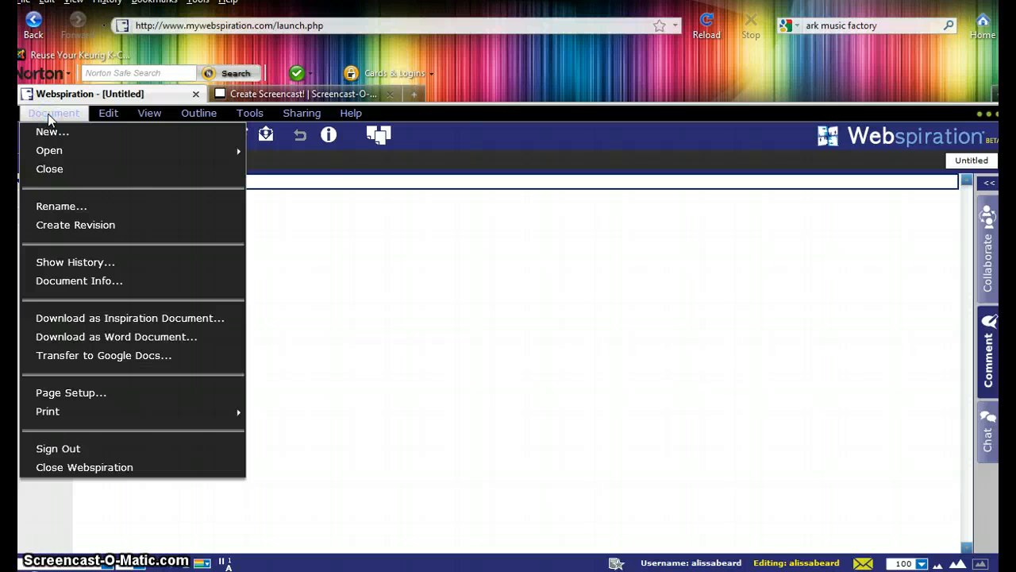
click(61, 150)
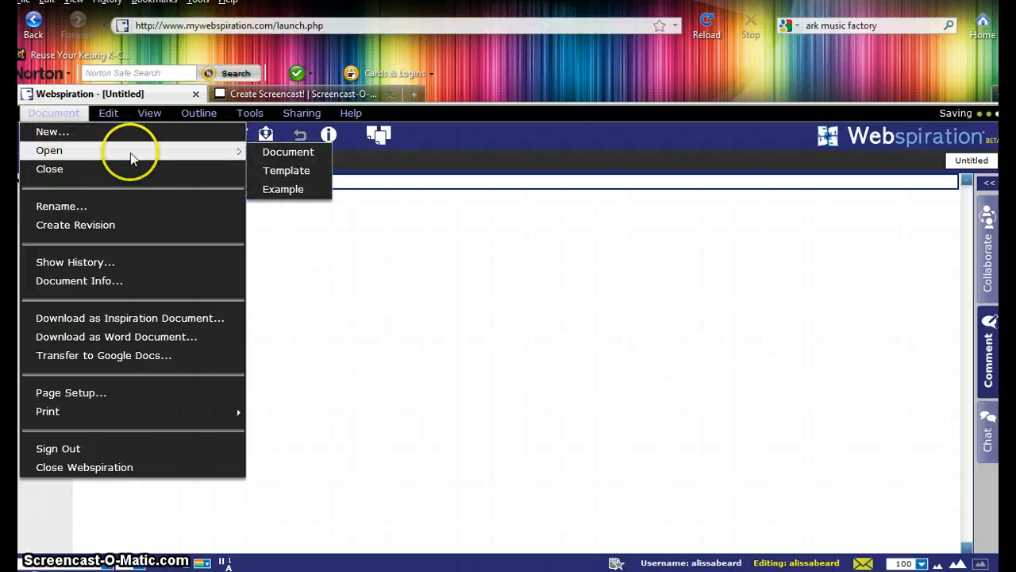
click(282, 153)
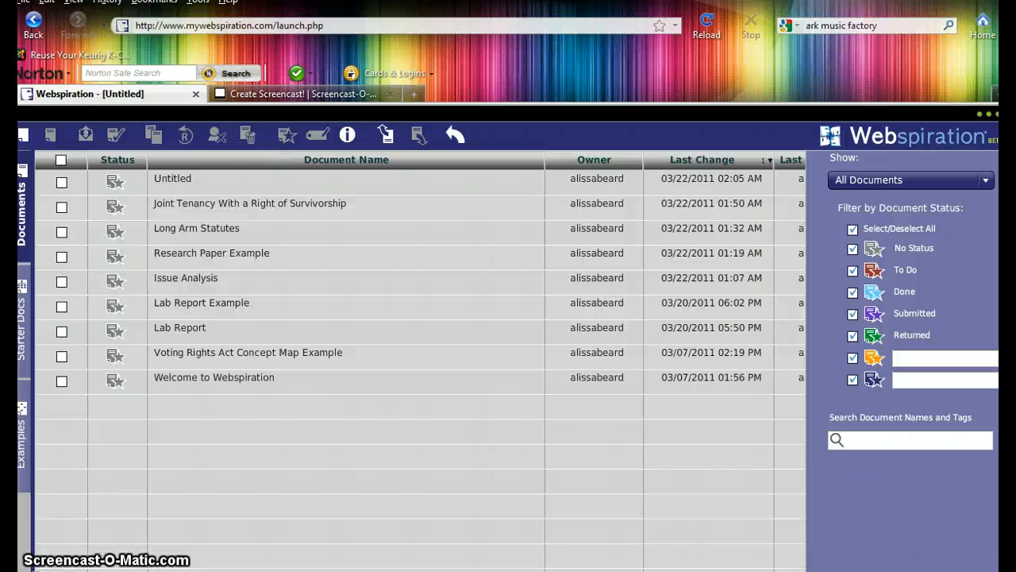
click(196, 230)
double_click(196, 232)
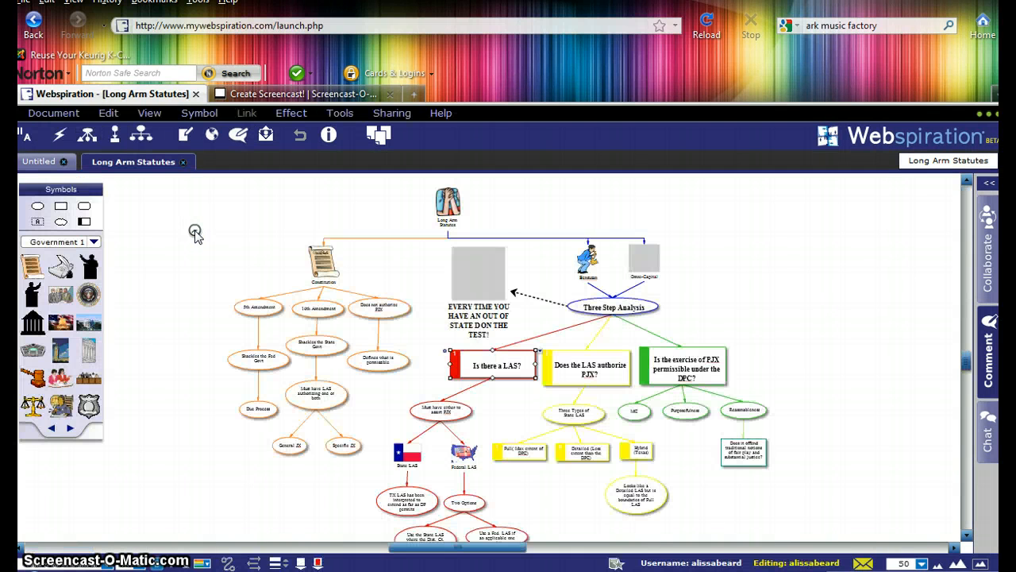
Examine the picture symbols under Long Arm Statutes and the three color-coded question boxes under Three Step Analysis
click(693, 322)
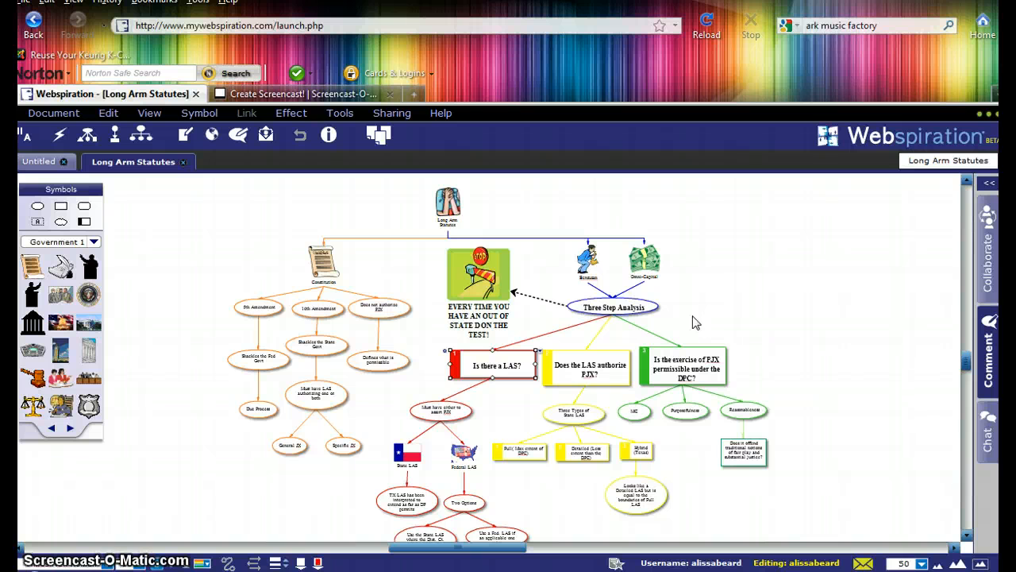
click(589, 263)
click(647, 269)
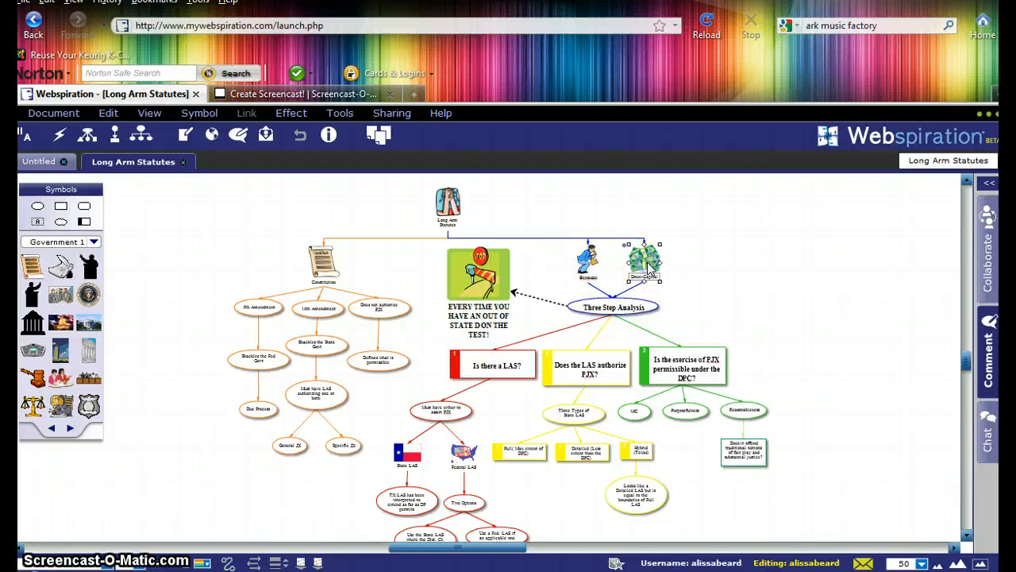
click(587, 262)
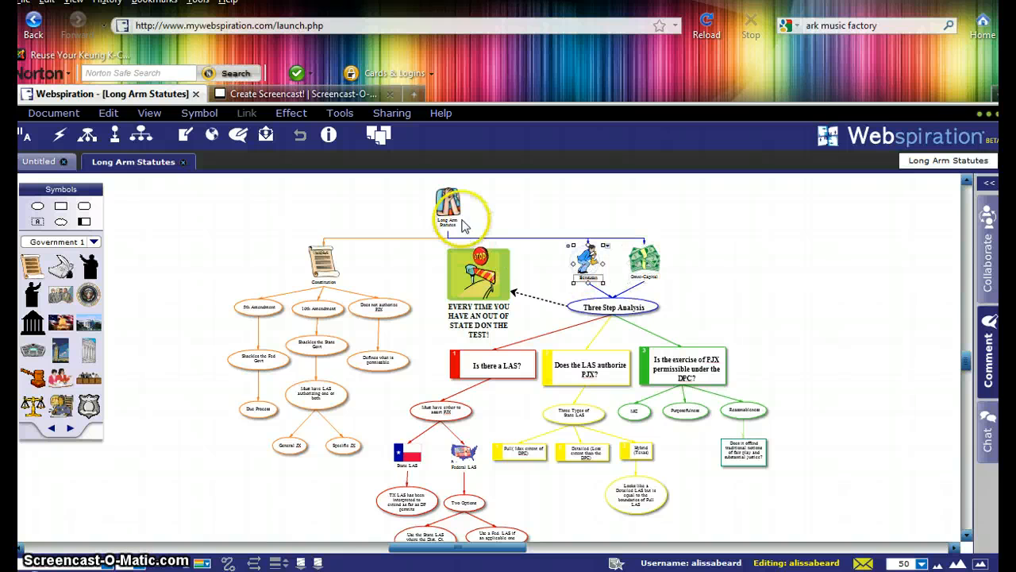
click(584, 367)
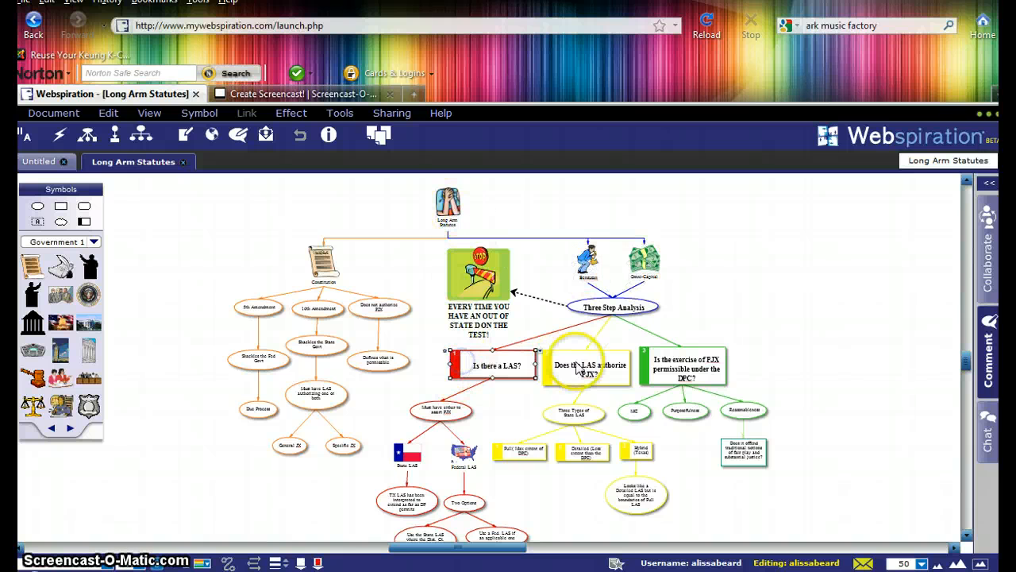
click(681, 369)
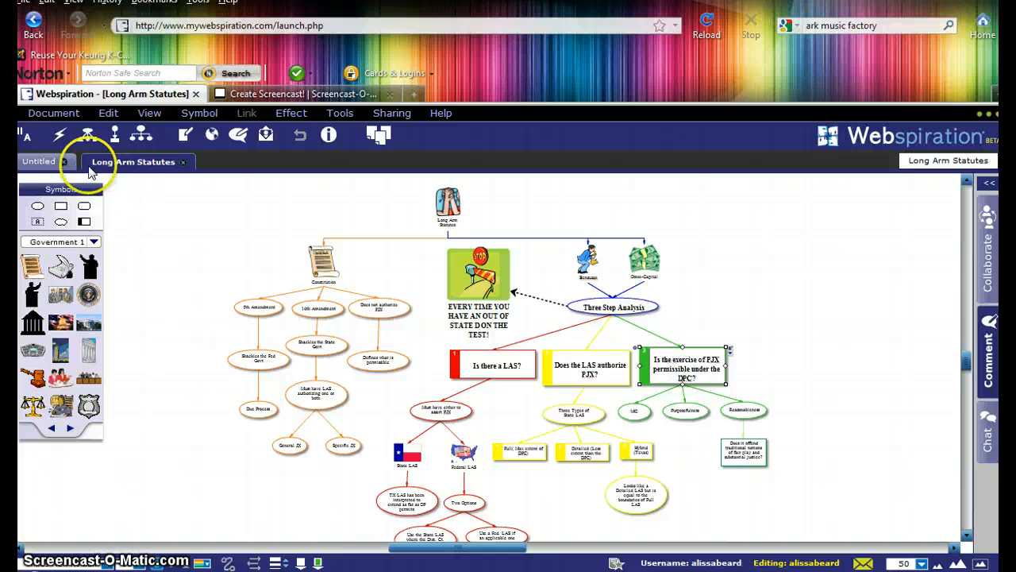
Switch Long Arm Statutes to the outline view and examine the entries under "Is the exercise of PJX permissible under the DPC?"
click(27, 142)
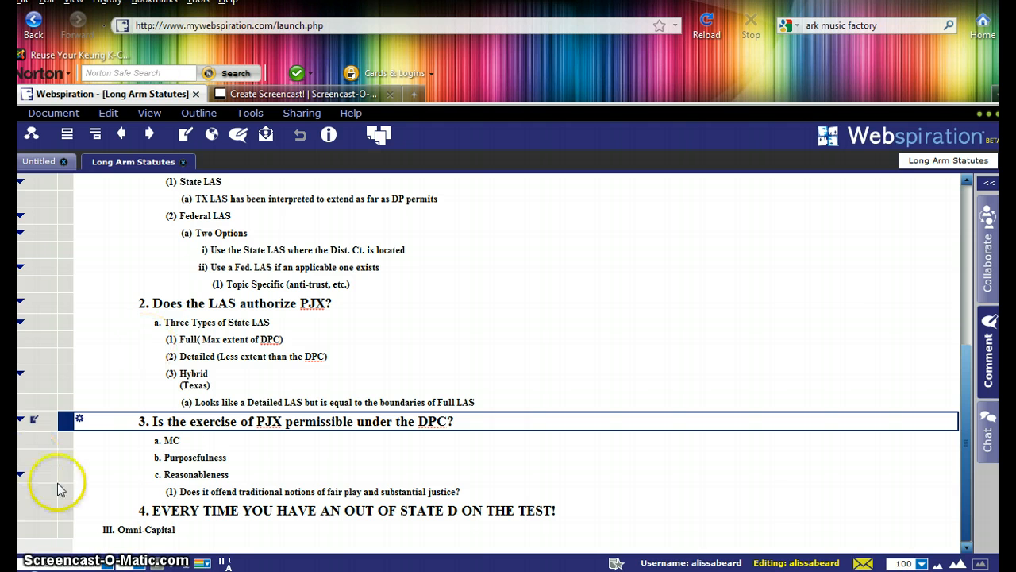
click(168, 441)
click(175, 458)
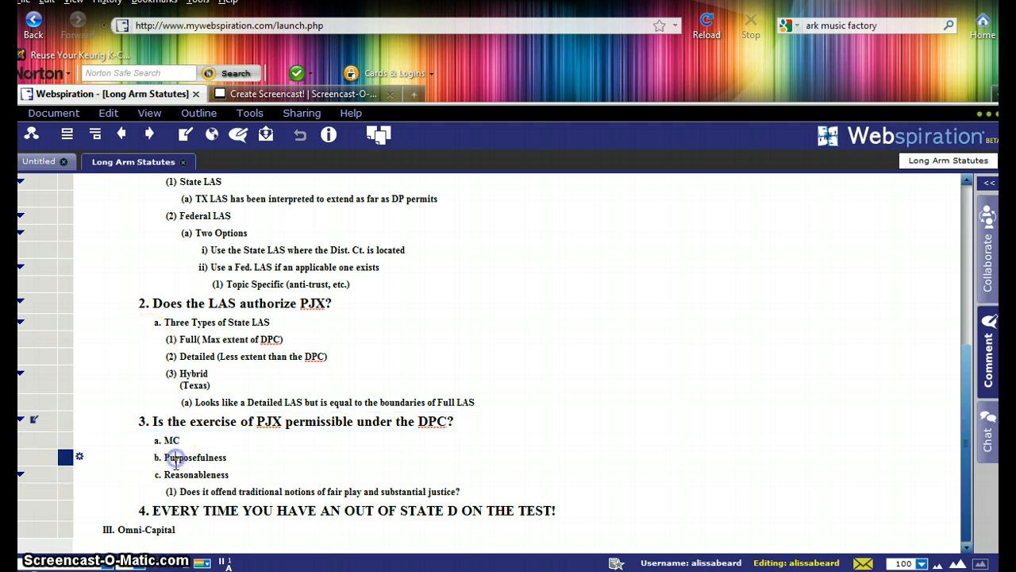
click(177, 475)
click(196, 491)
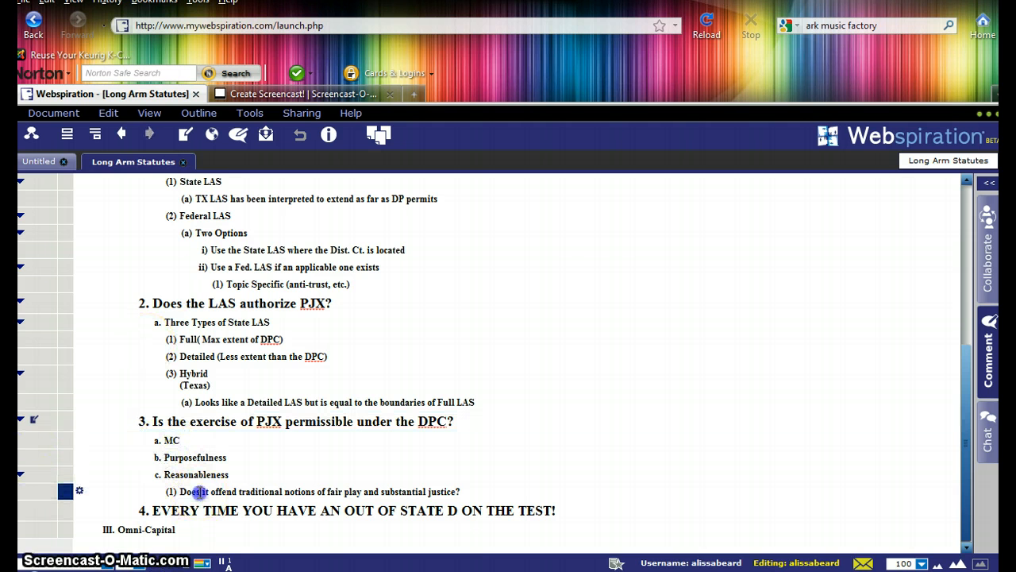
Return Long Arm Statutes to the diagram view and bring the chart from its top symbol down into view
click(31, 138)
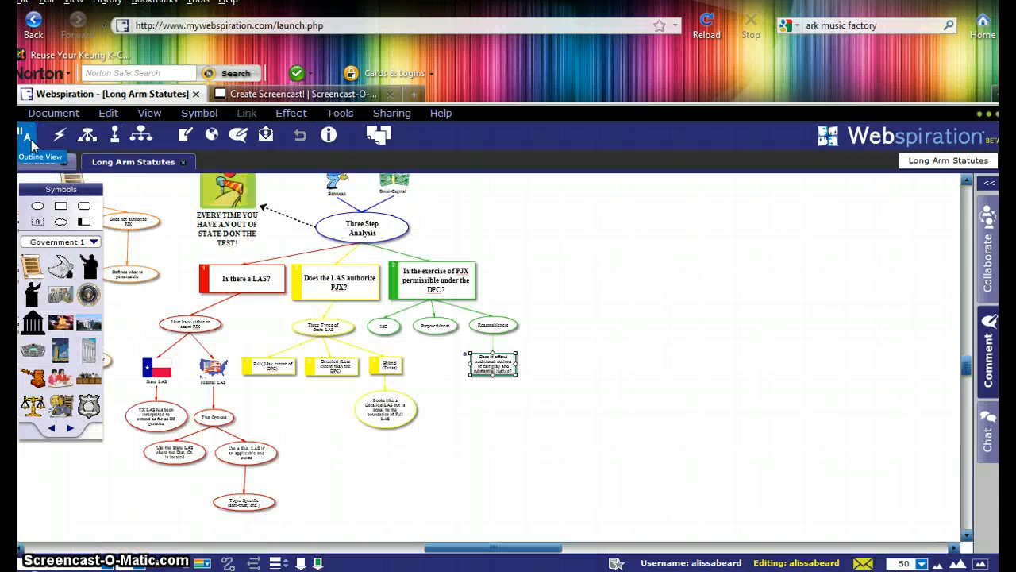
click(518, 476)
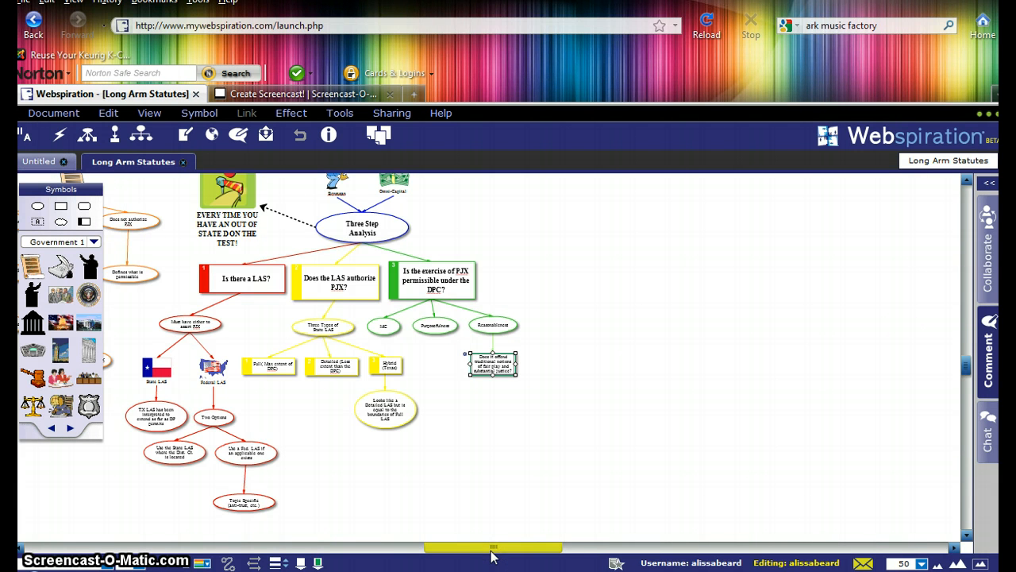
drag(492, 555, 467, 554)
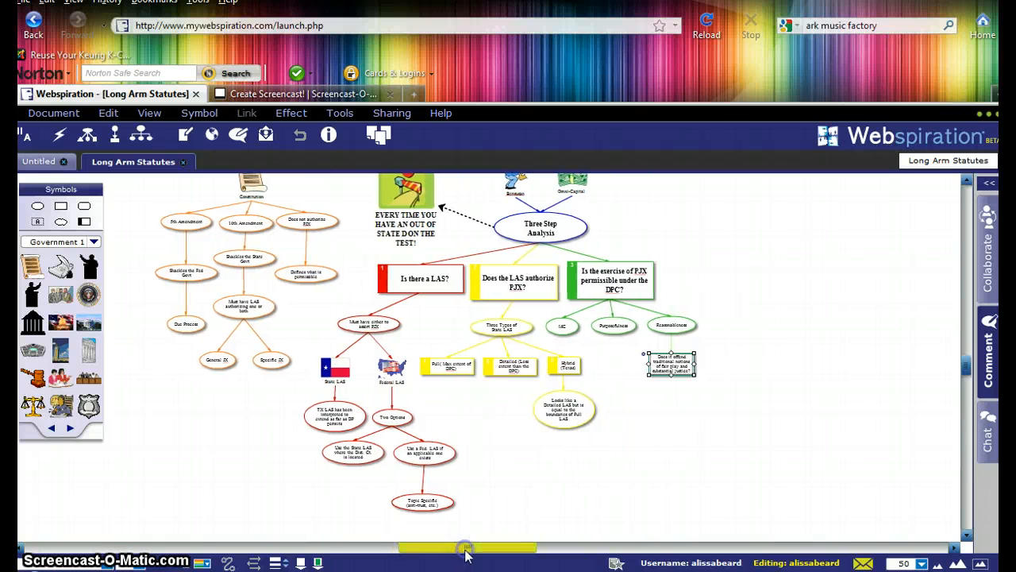
click(966, 181)
drag(966, 183, 966, 182)
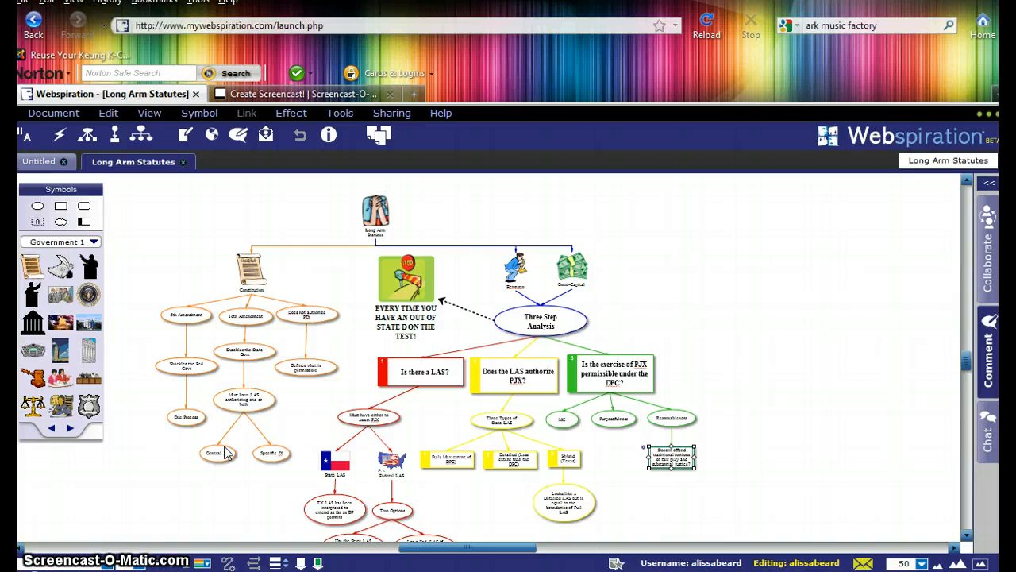
Re-publish the Long Arm Statutes diagram to a web page and copy its public link
click(392, 114)
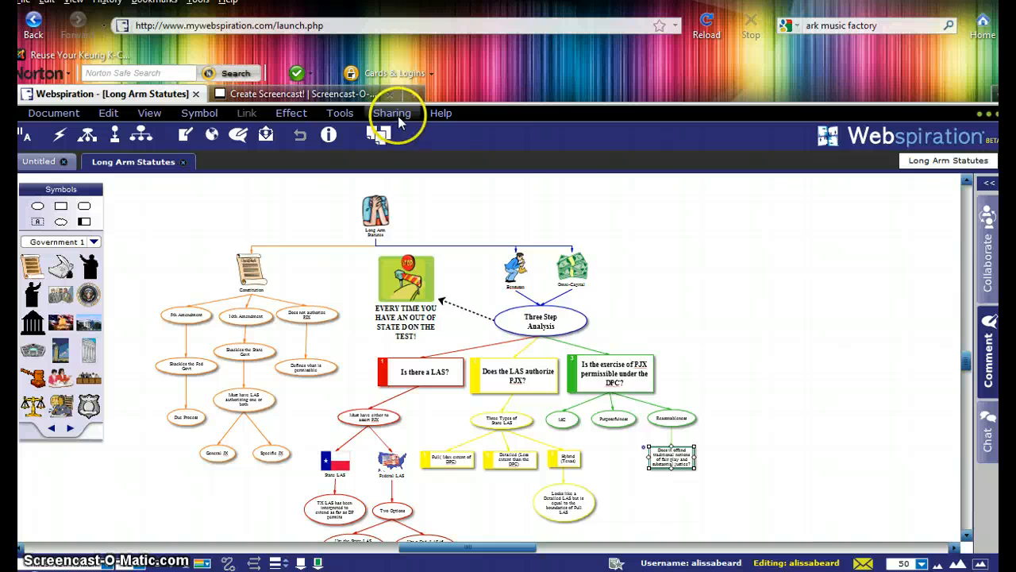
click(405, 135)
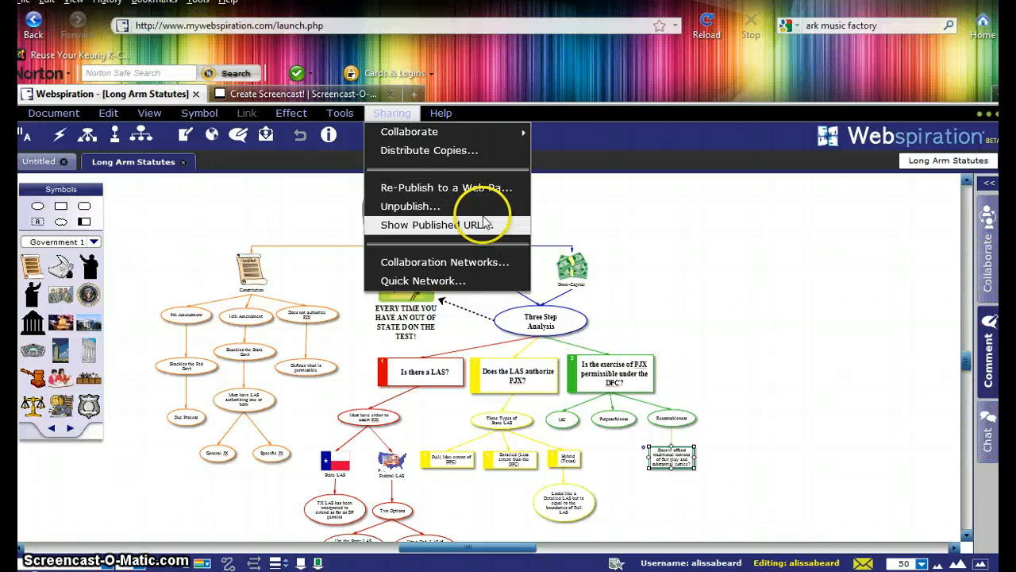
click(423, 188)
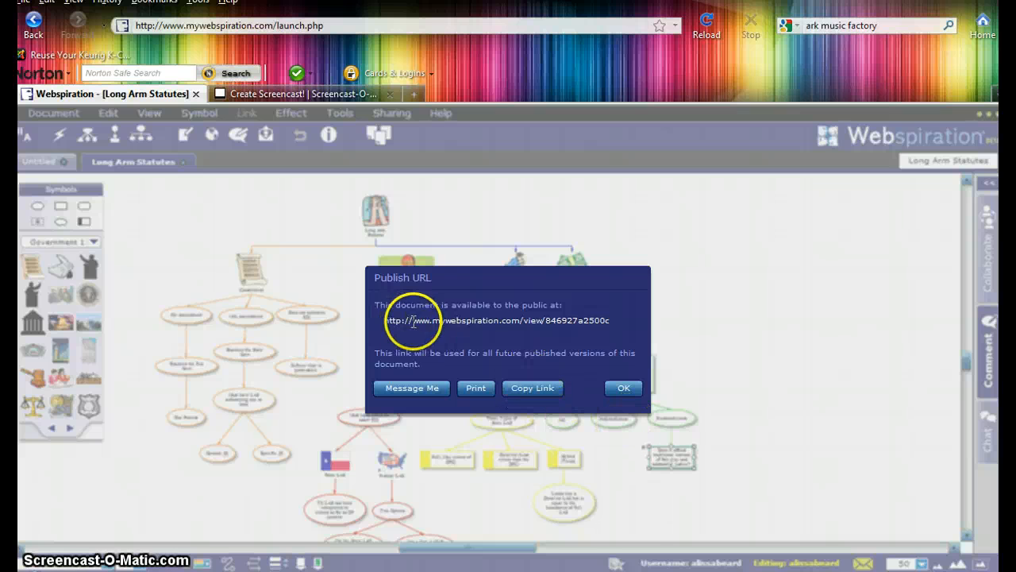
click(526, 391)
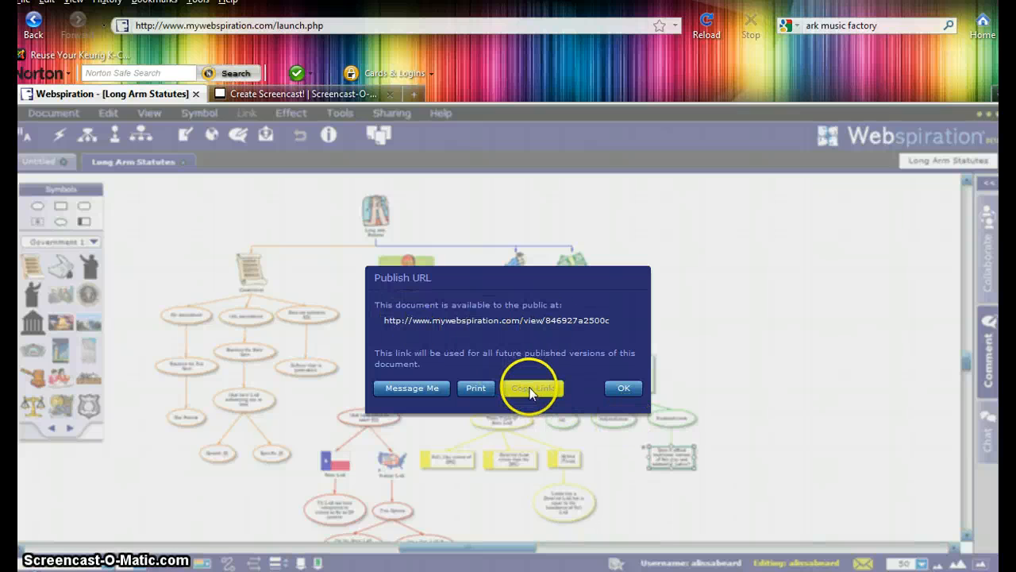
click(258, 28)
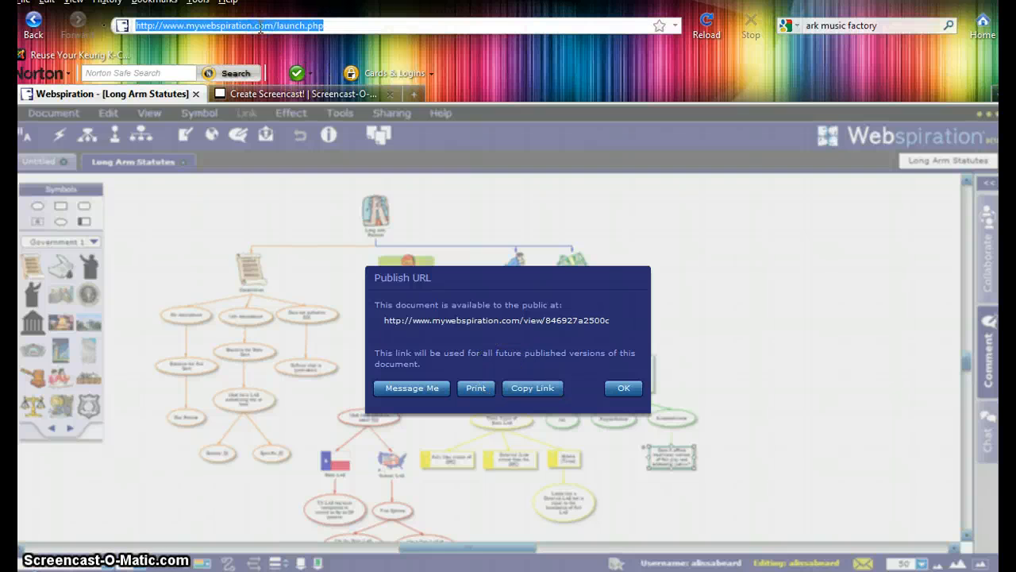
text(http://www.mywebspiration.com/view/846927a2500c)
key(Return)
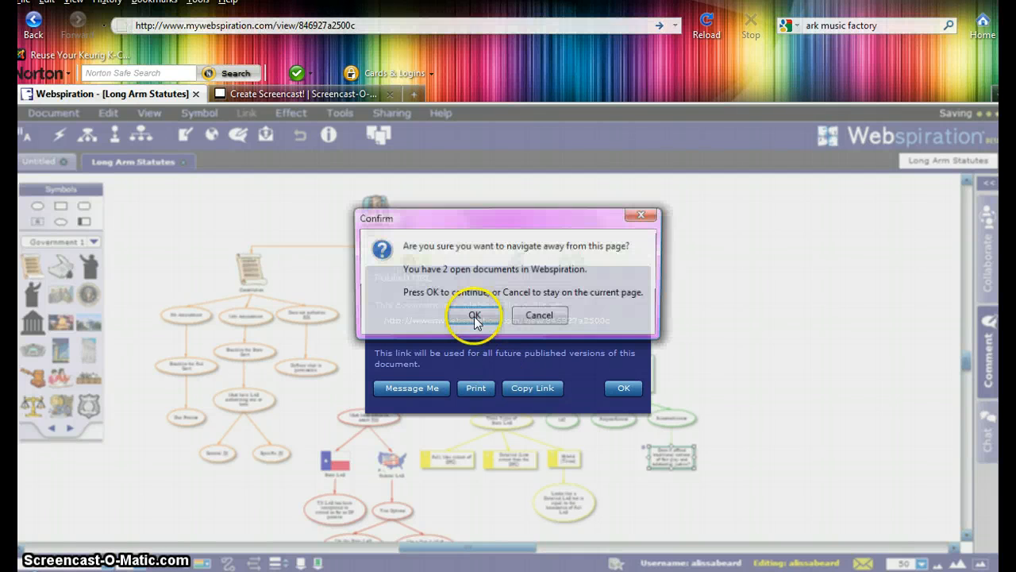
click(467, 318)
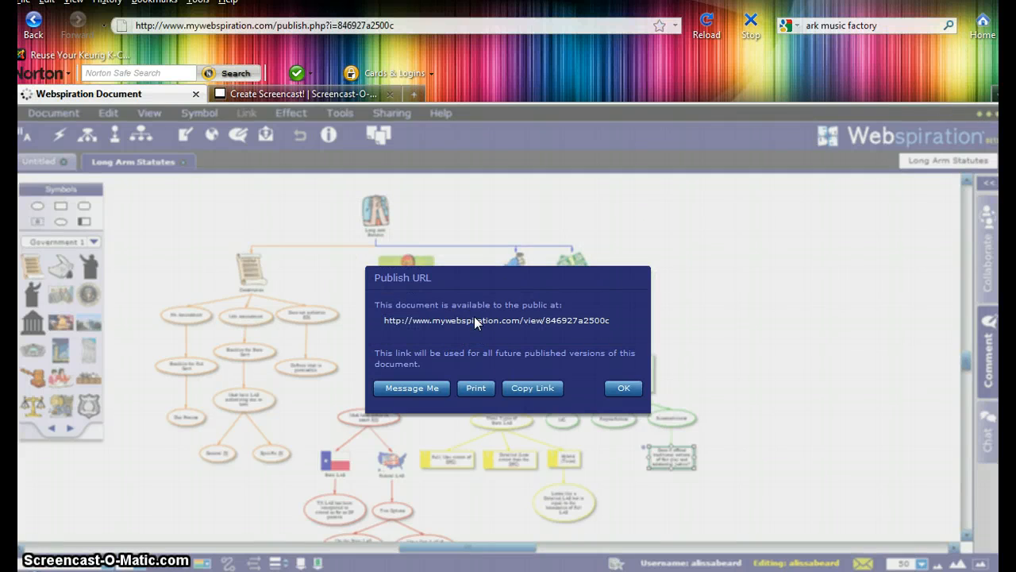